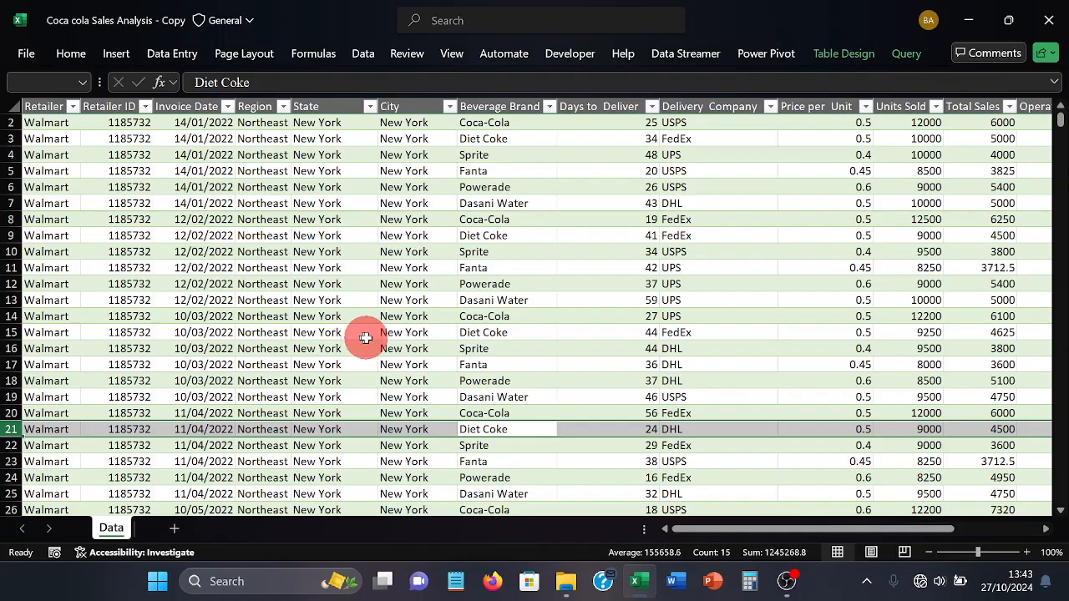
# Create a PivotTable on a new worksheet from the Data__2 sales table
pyautogui.click(394, 332)
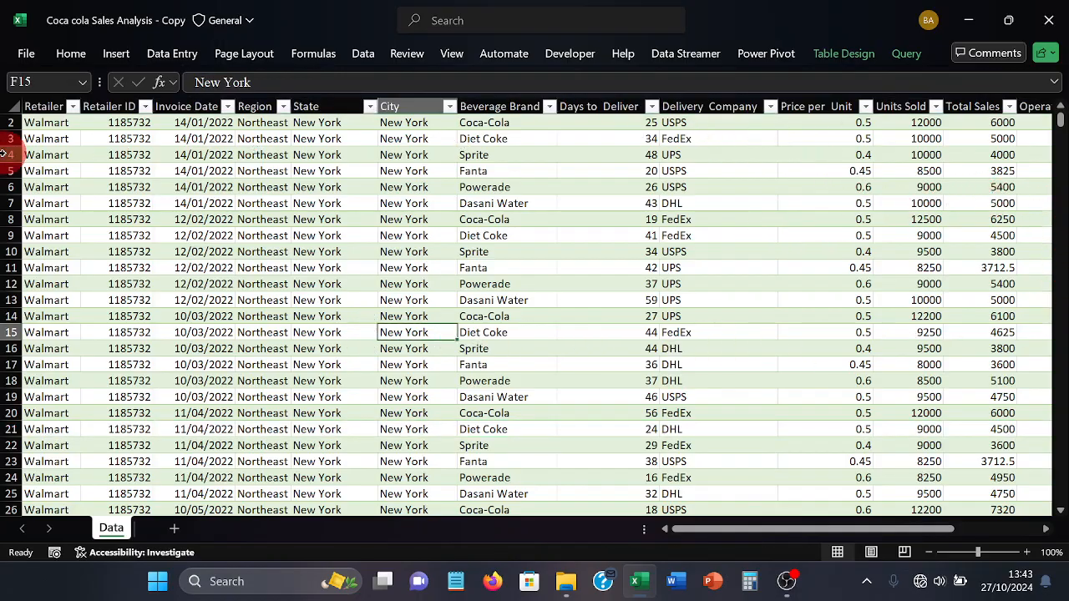
pyautogui.click(114, 55)
pyautogui.click(40, 92)
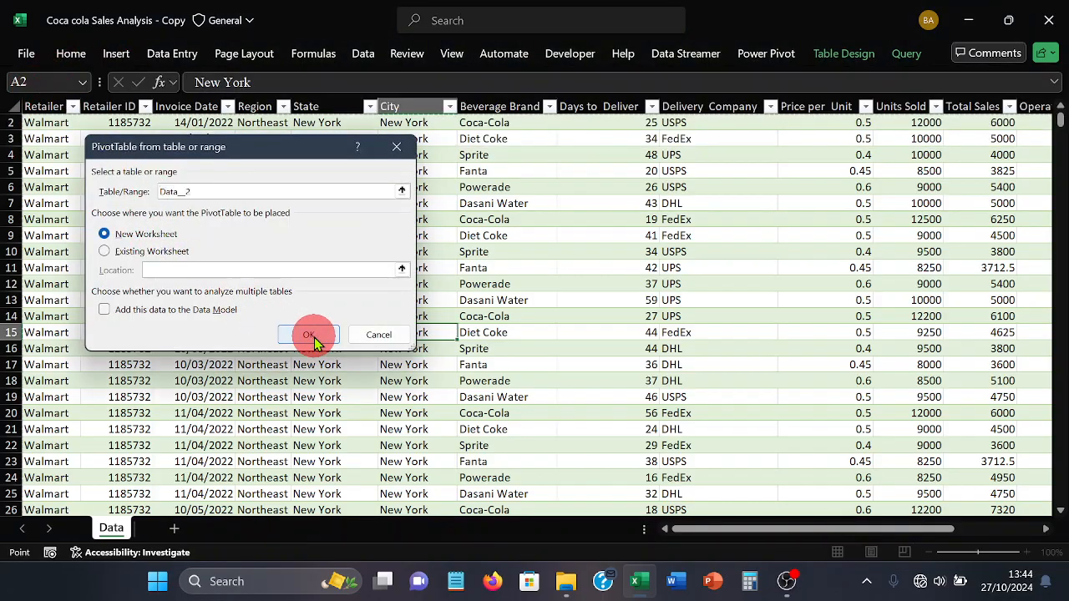
pyautogui.click(308, 334)
# Build the PivotTable with Delivery Company as rows and the sum of Units Sold as values
pyautogui.click(131, 172)
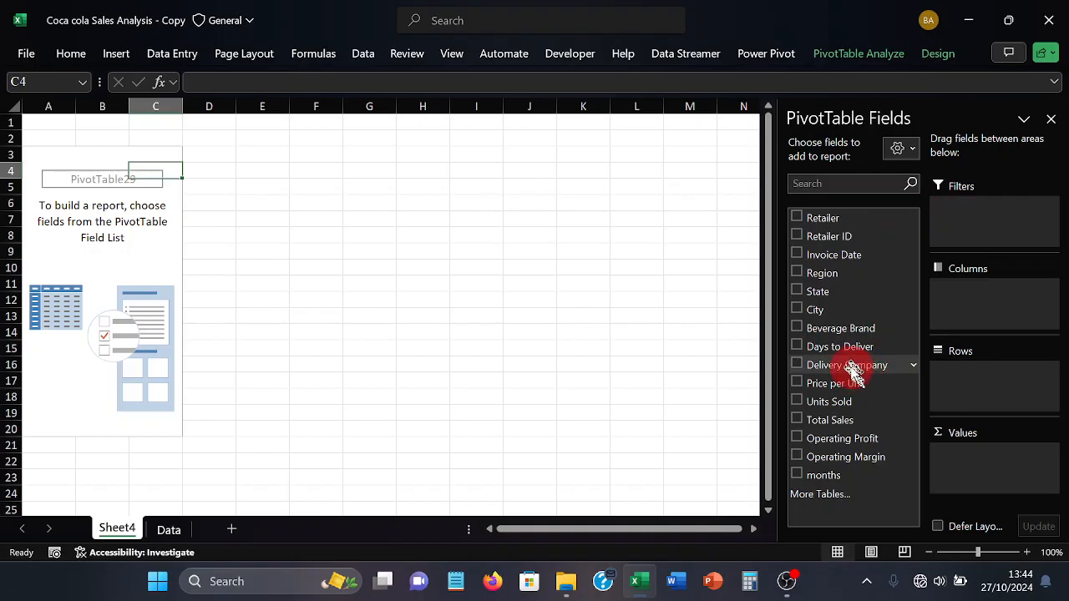
pyautogui.moveTo(850, 370); pyautogui.dragTo(981, 386)
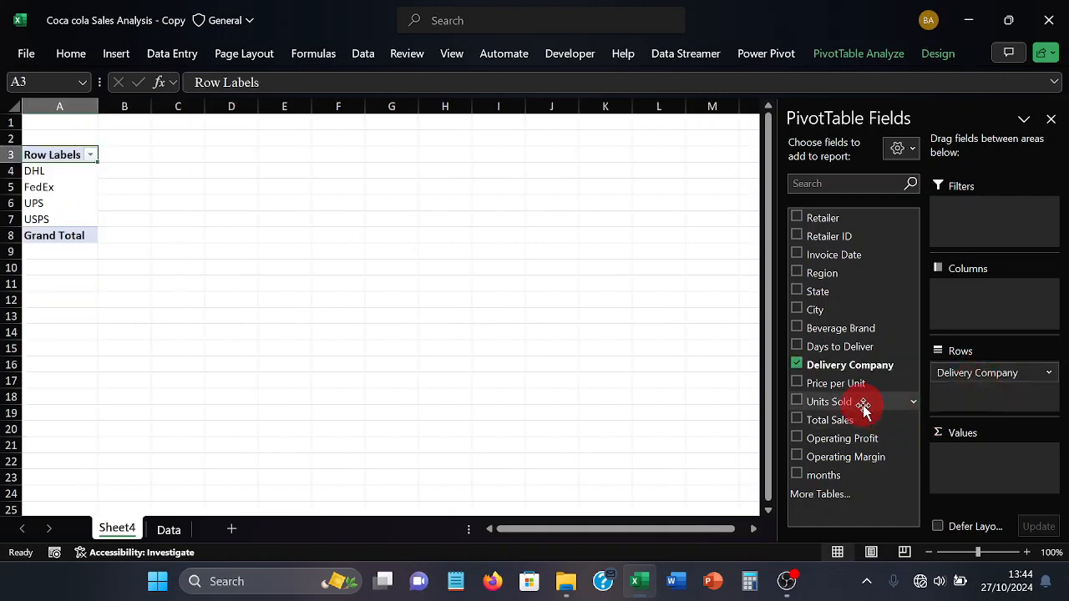
pyautogui.moveTo(863, 410); pyautogui.dragTo(978, 453)
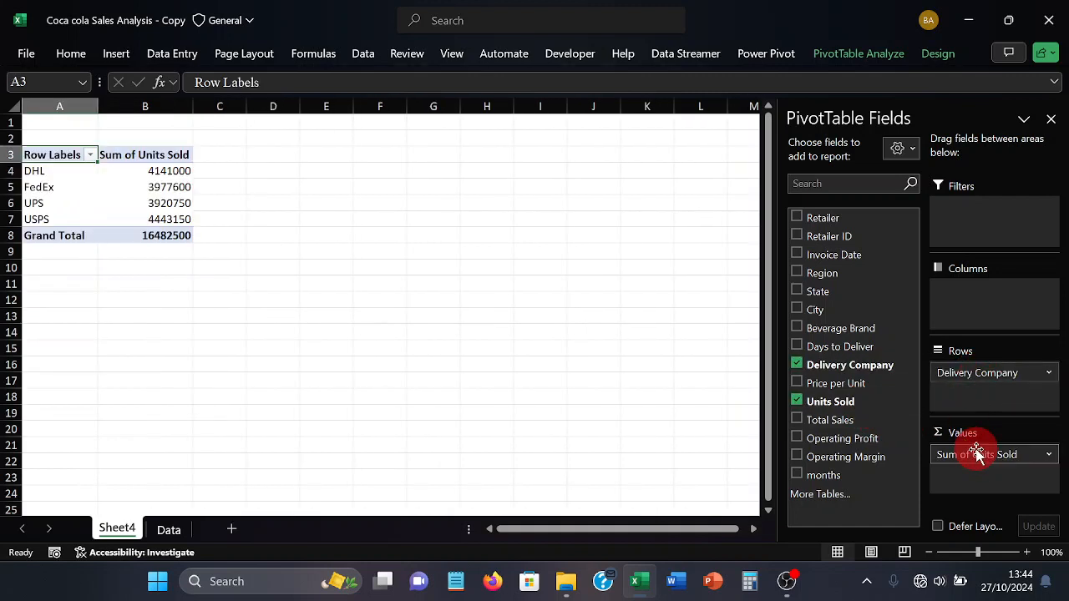
# Hide the gridlines on the PivotTable's worksheet
pyautogui.click(389, 266)
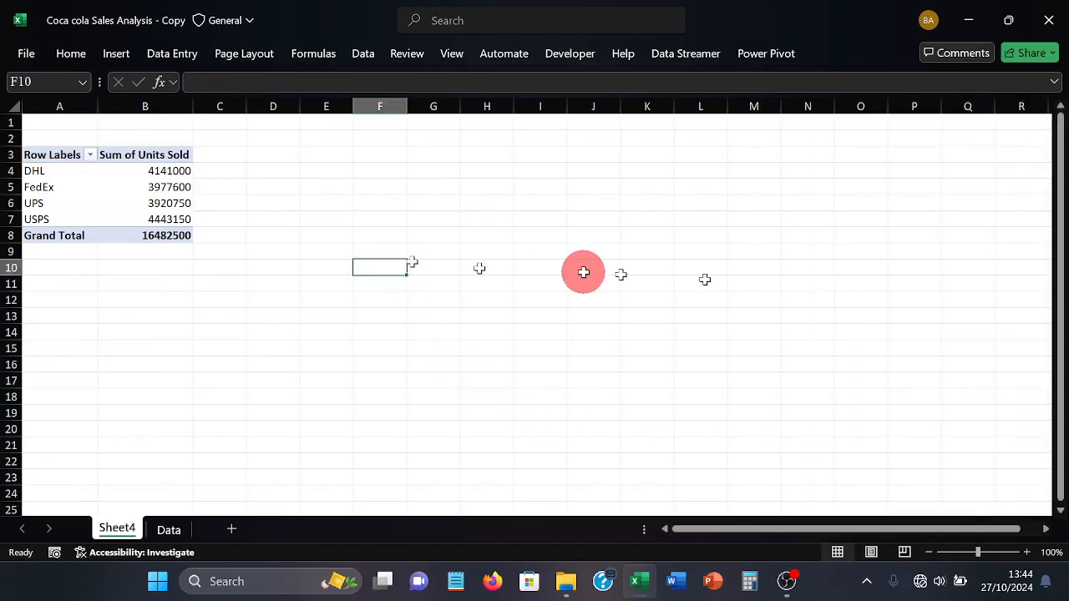
pyautogui.click(463, 65)
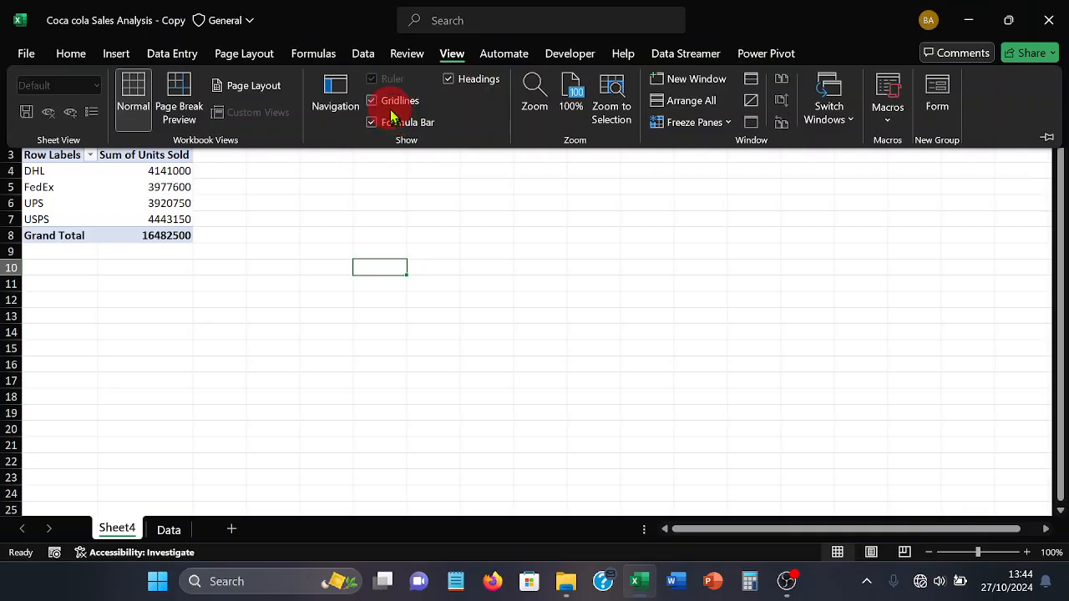
pyautogui.click(370, 233)
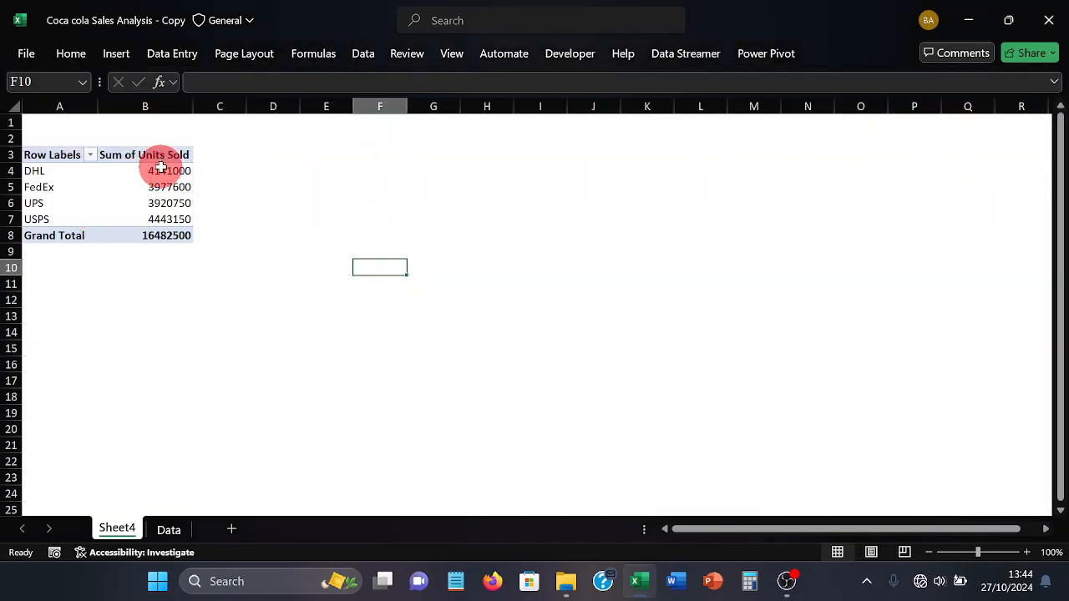
# Format the four companies' units sold in B4:B7 with thousands separators and no decimals
pyautogui.moveTo(153, 170); pyautogui.dragTo(158, 220)
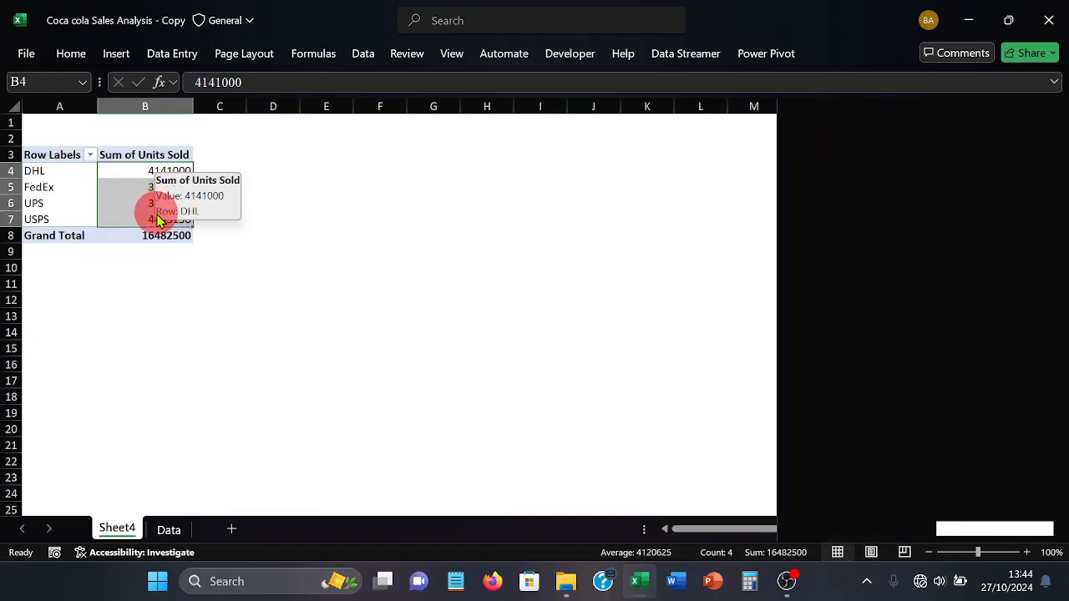
pyautogui.click(80, 53)
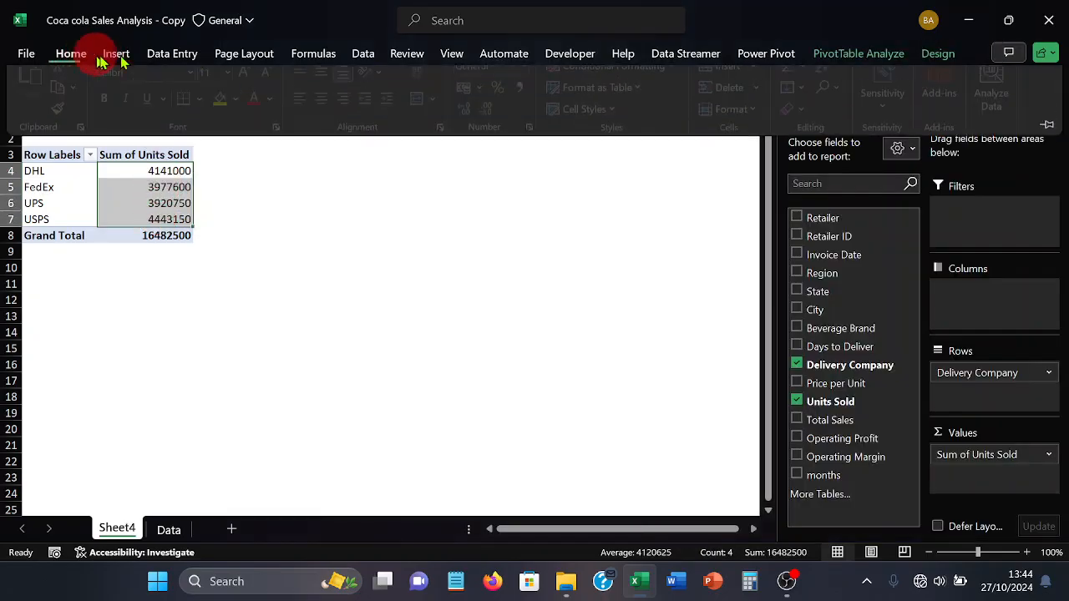
pyautogui.click(525, 101)
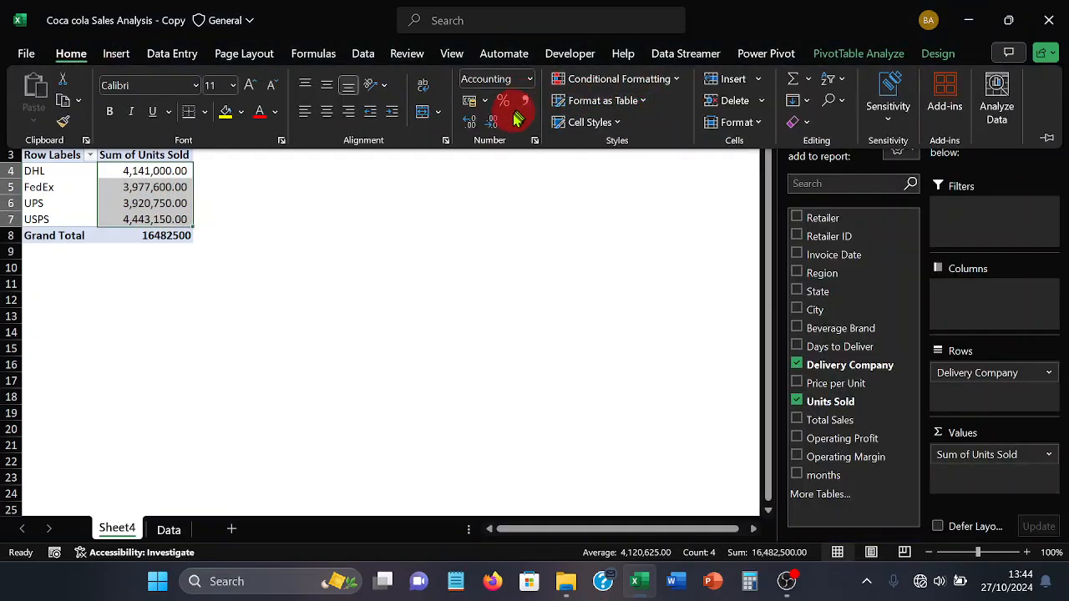
pyautogui.click(500, 126)
pyautogui.click(500, 125)
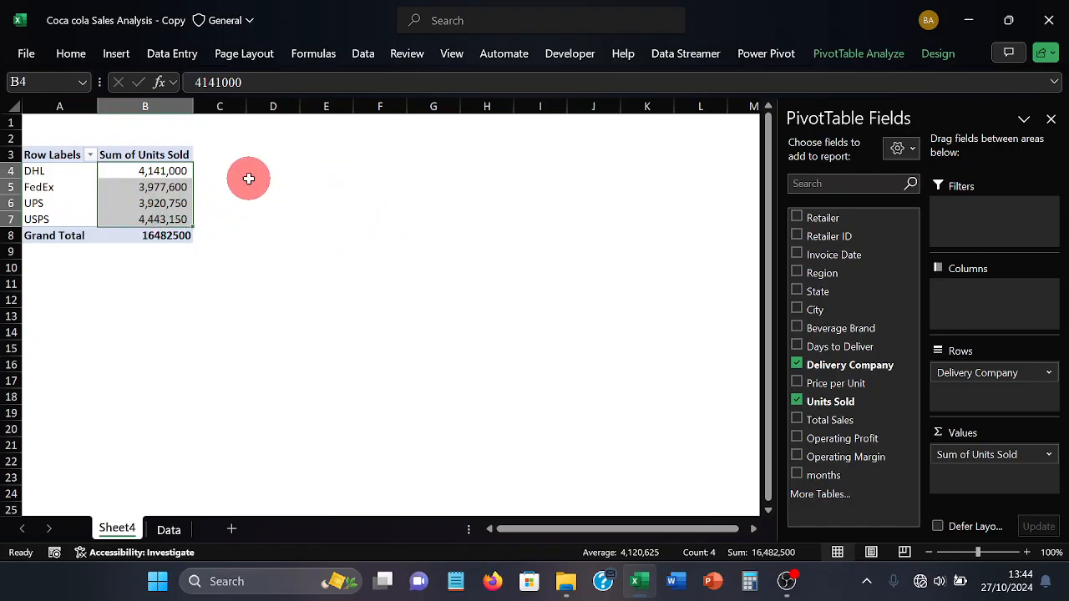
# Enter the headings Company in D3 and Units Sold in E3 beside the PivotTable
pyautogui.click(280, 155)
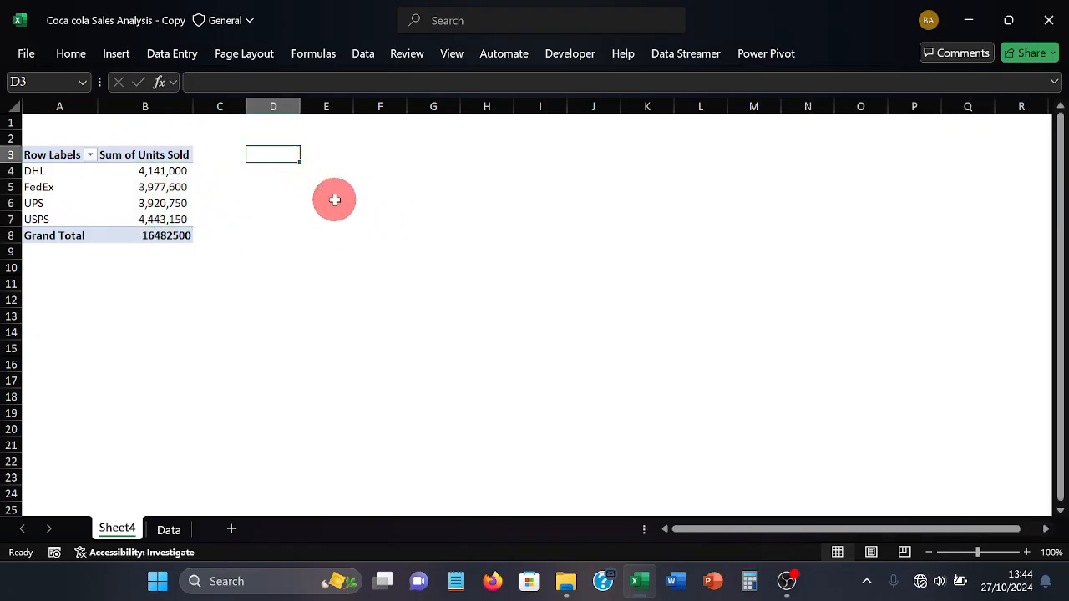
pyautogui.write('C')
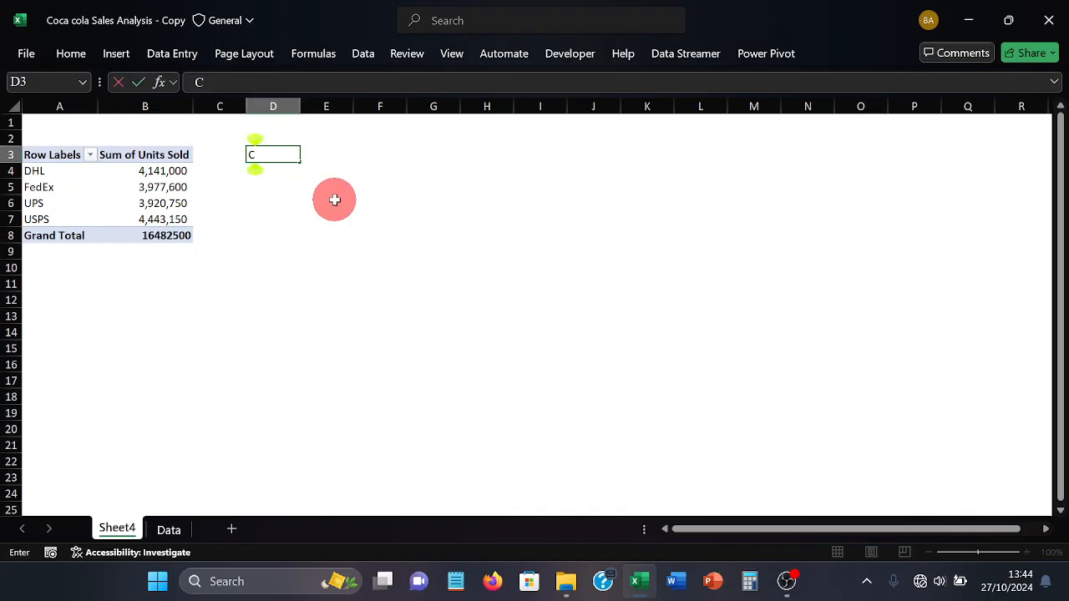
pyautogui.write('ompa')
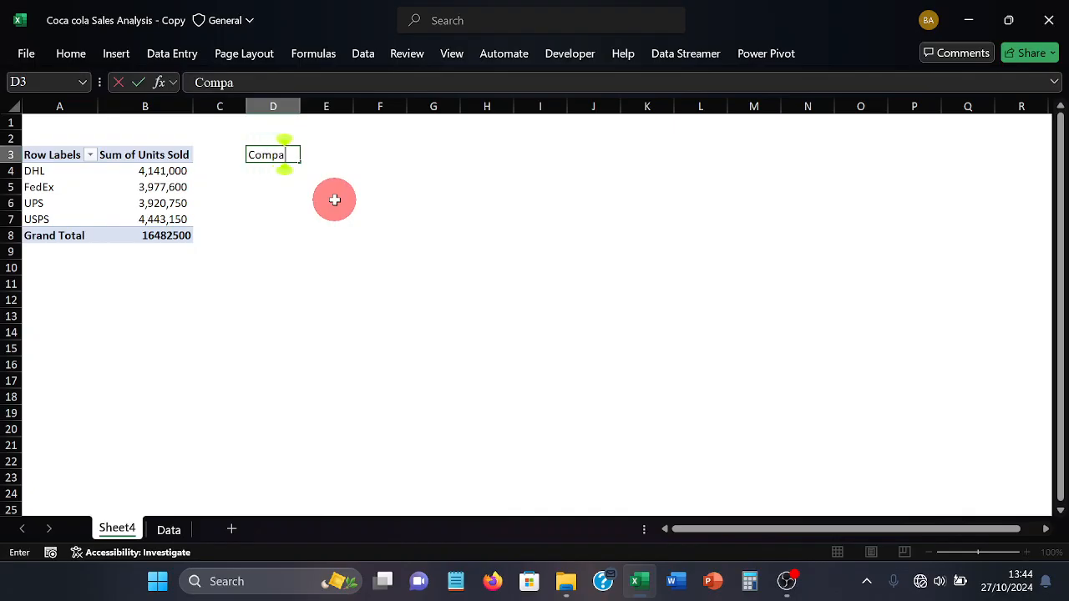
pyautogui.write('ny')
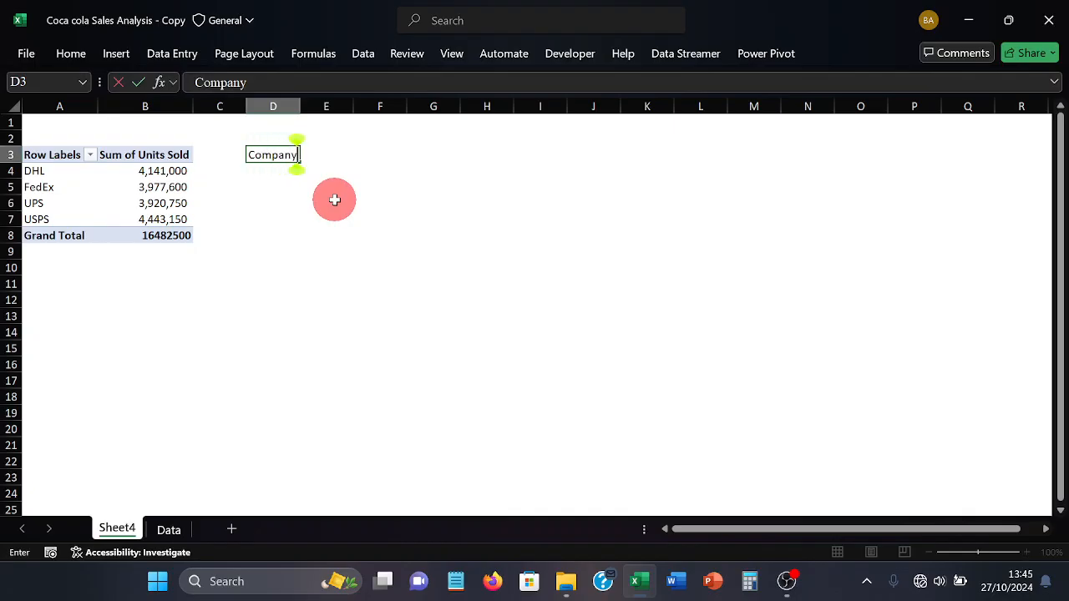
pyautogui.press('Tab')
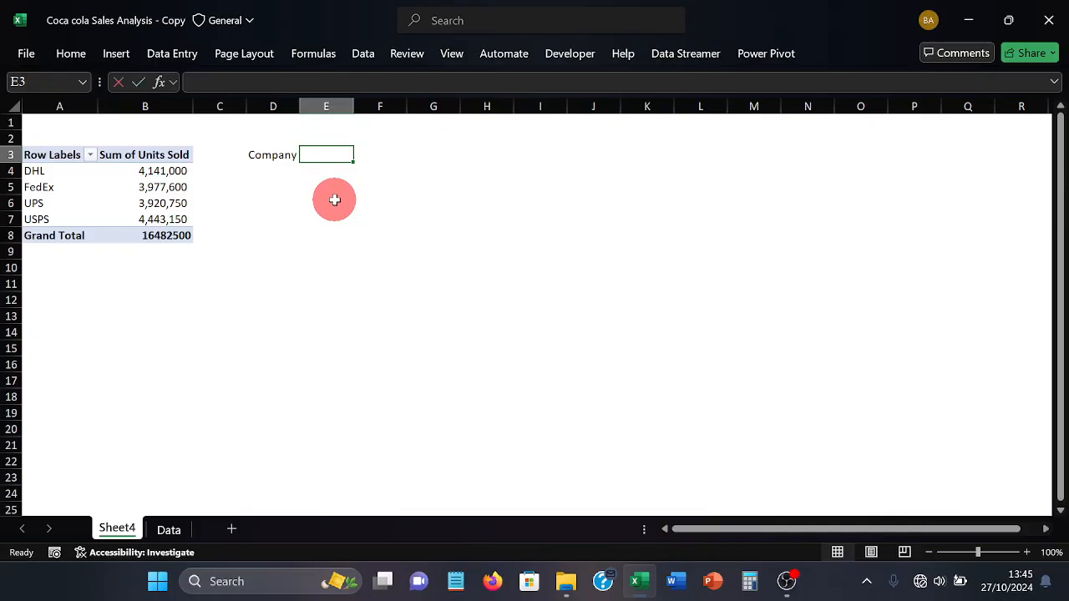
pyautogui.write('Units')
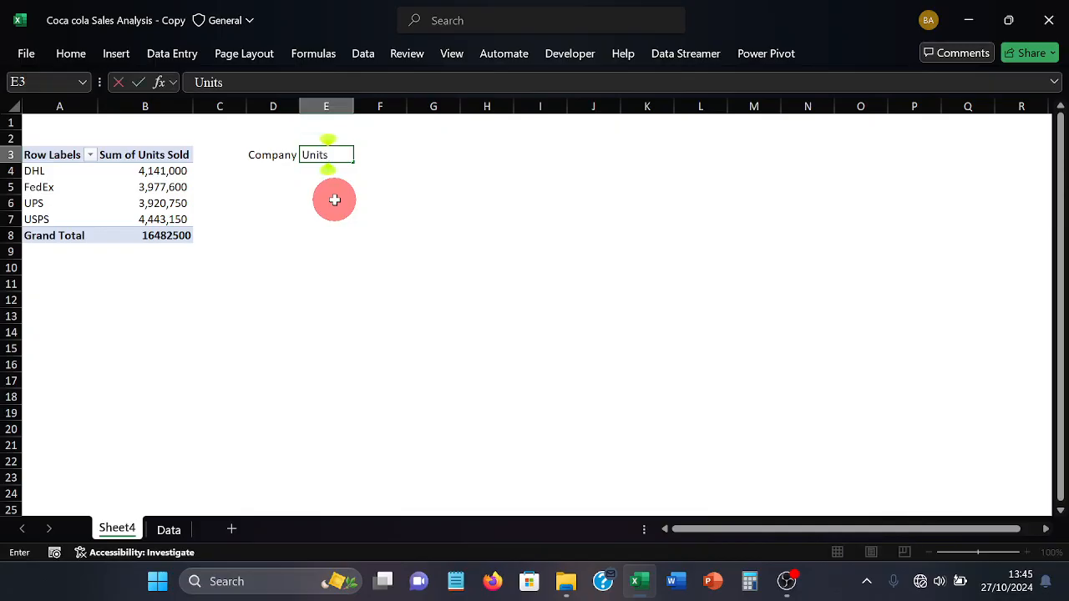
pyautogui.write(' s')
pyautogui.press('BackSpace')
pyautogui.write('Sold')
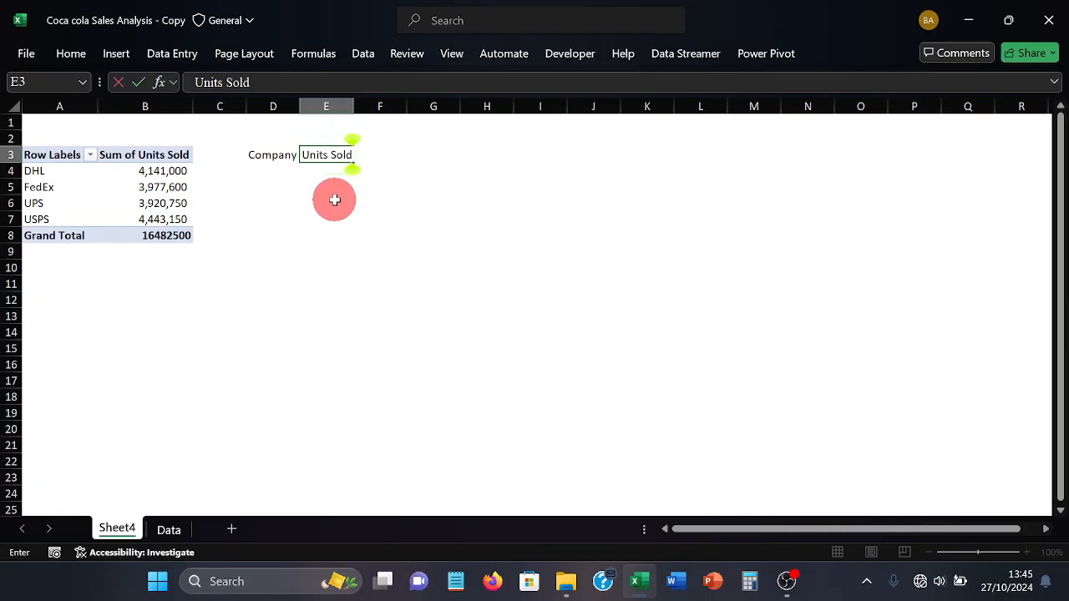
pyautogui.press('Return')
# Link D4 to the PivotTable with =A4 and fill the formula across D4:E7
pyautogui.press('Left')
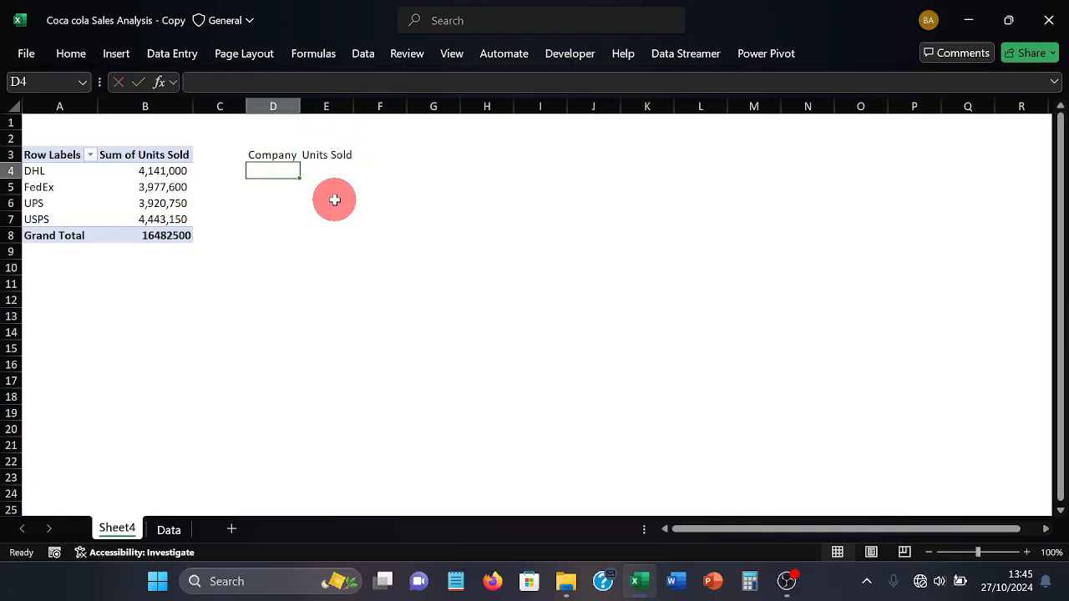
pyautogui.write('=')
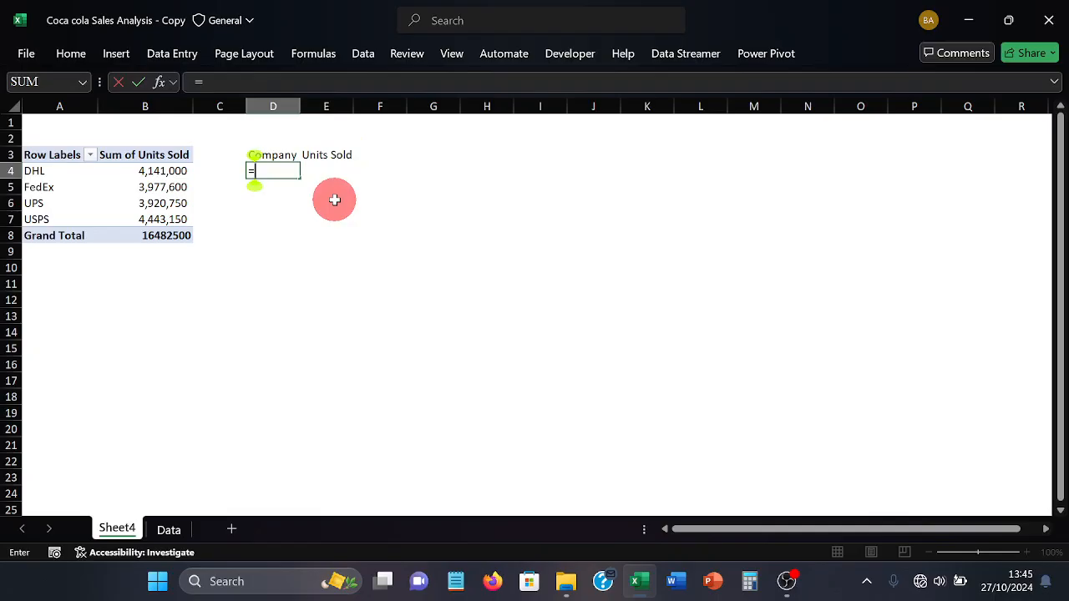
pyautogui.click(75, 169)
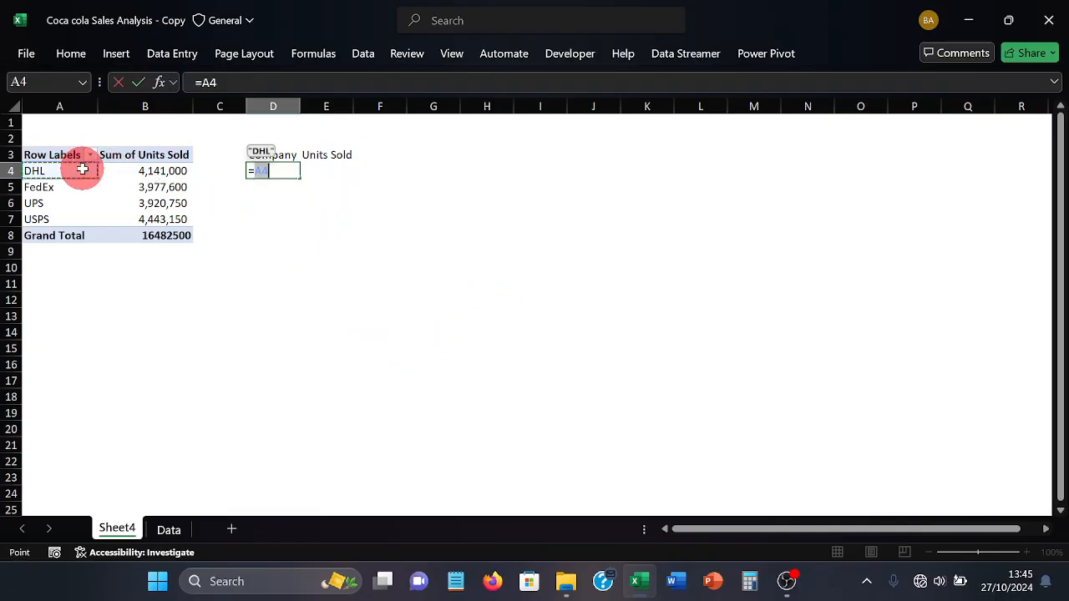
pyautogui.press('Return')
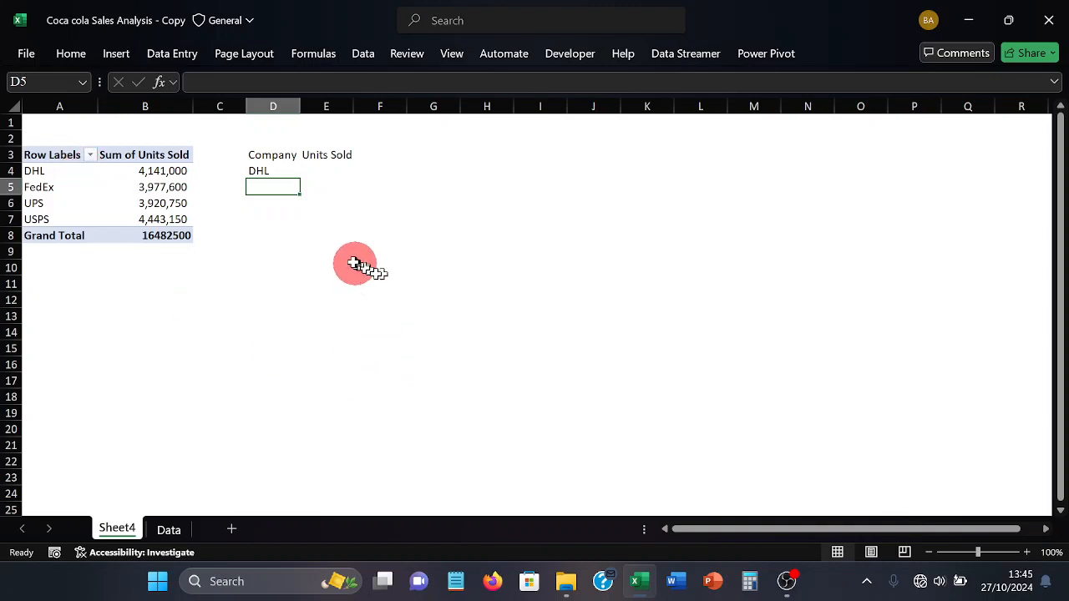
pyautogui.click(281, 172)
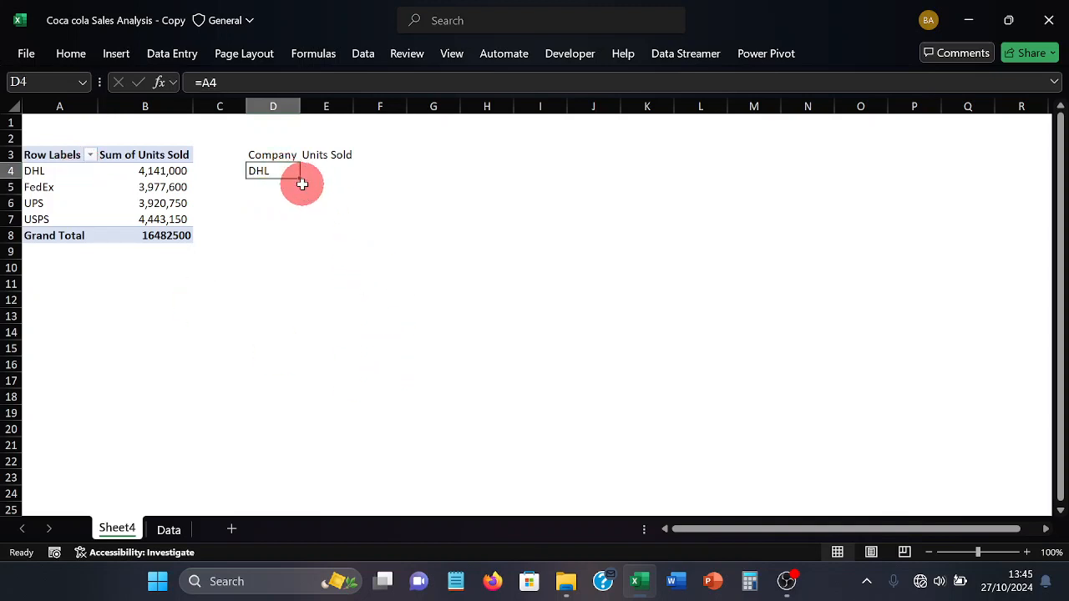
pyautogui.moveTo(299, 177); pyautogui.dragTo(340, 220)
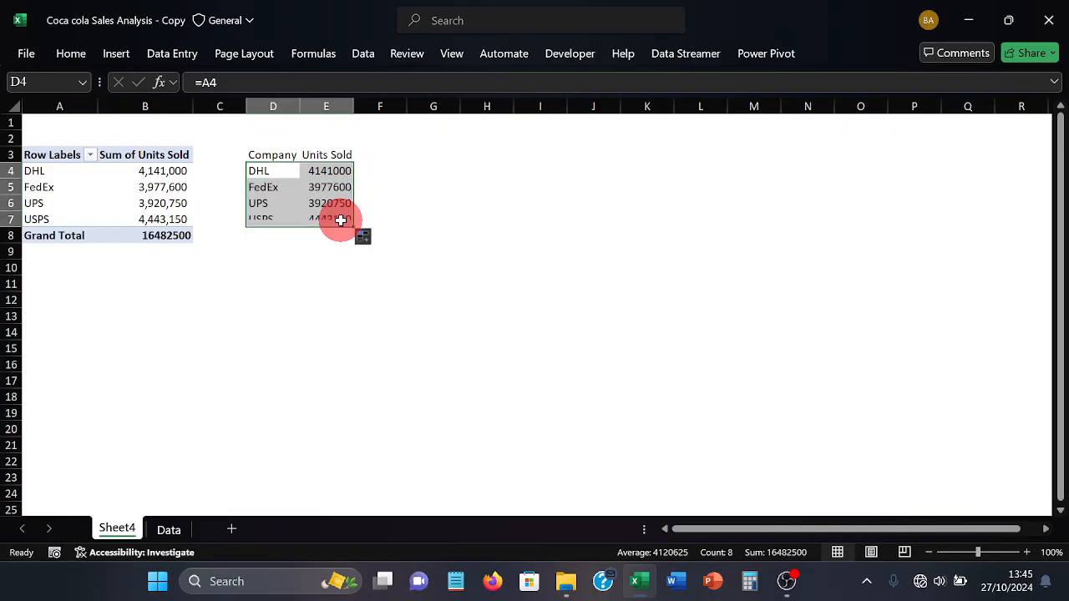
# Format the linked Units Sold values in E4:E7 with thousands separators and no decimals
pyautogui.click(326, 174)
pyautogui.moveTo(326, 175); pyautogui.dragTo(323, 214)
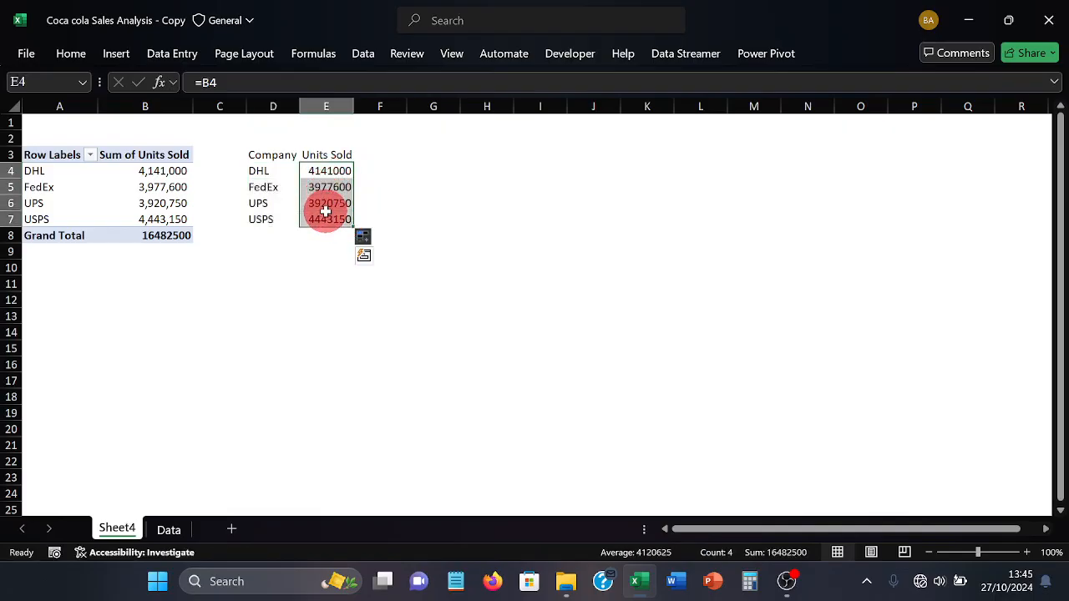
pyautogui.click(84, 65)
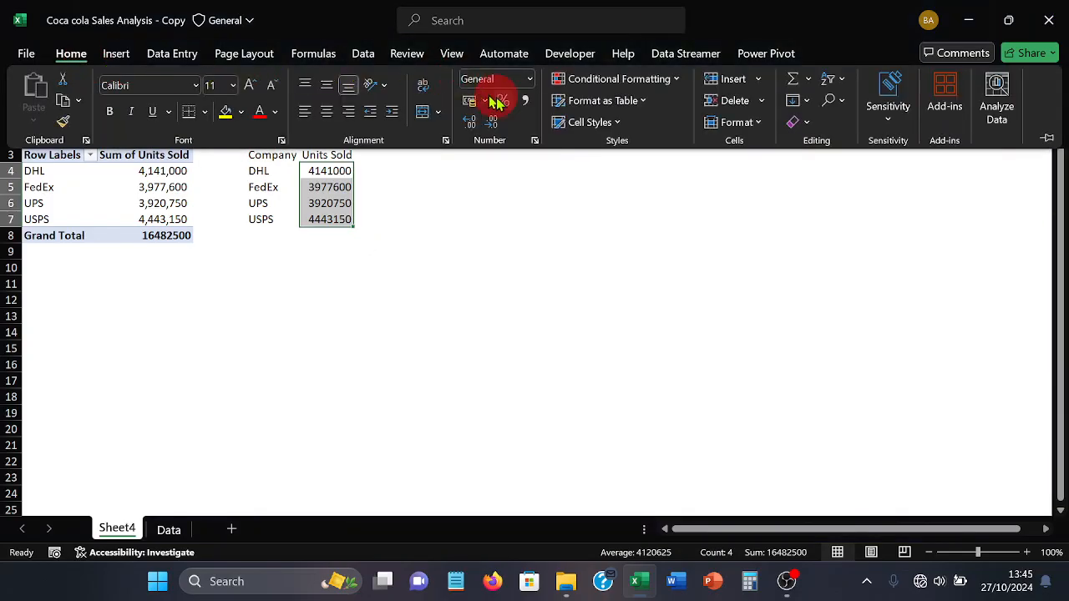
pyautogui.click(519, 100)
pyautogui.doubleClick(495, 121)
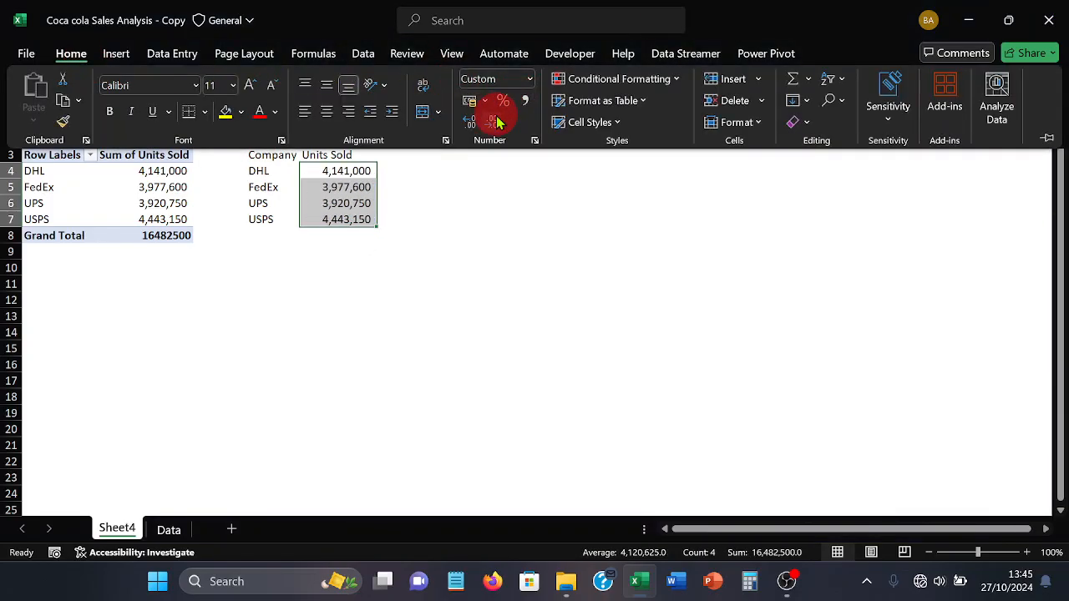
pyautogui.click(400, 238)
pyautogui.click(399, 237)
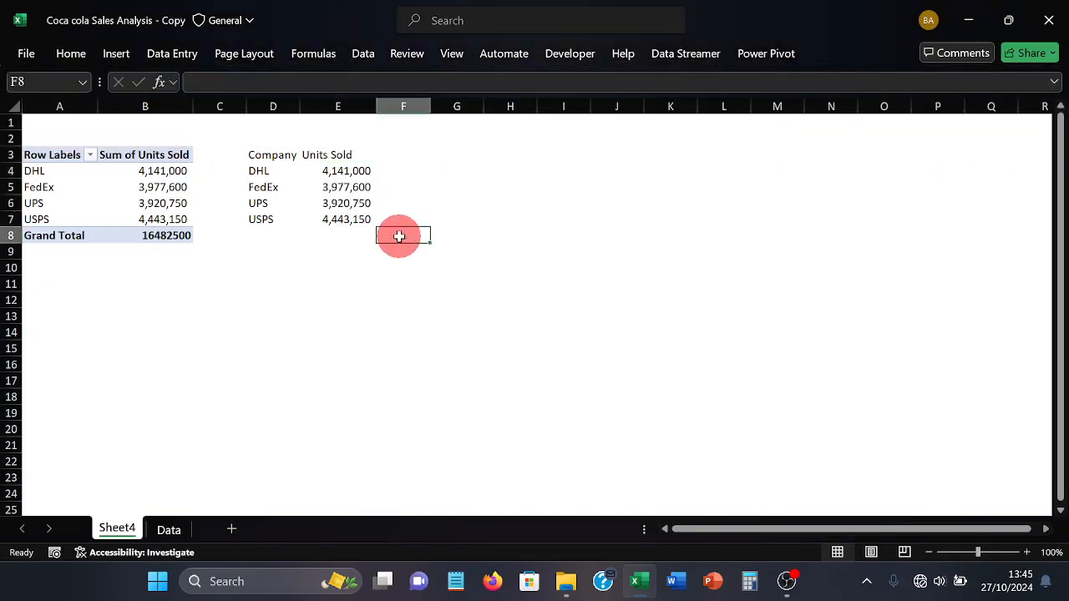
# Insert the recommended clustered column chart of the linked Company and Units Sold data and move it clear of the table, over columns I to P
pyautogui.click(345, 190)
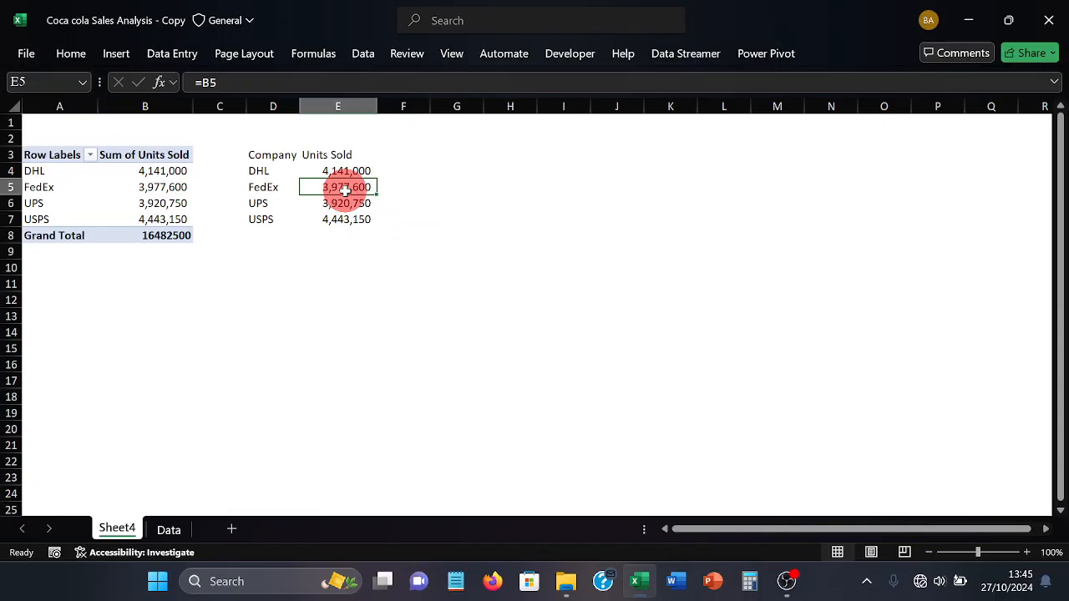
pyautogui.click(116, 55)
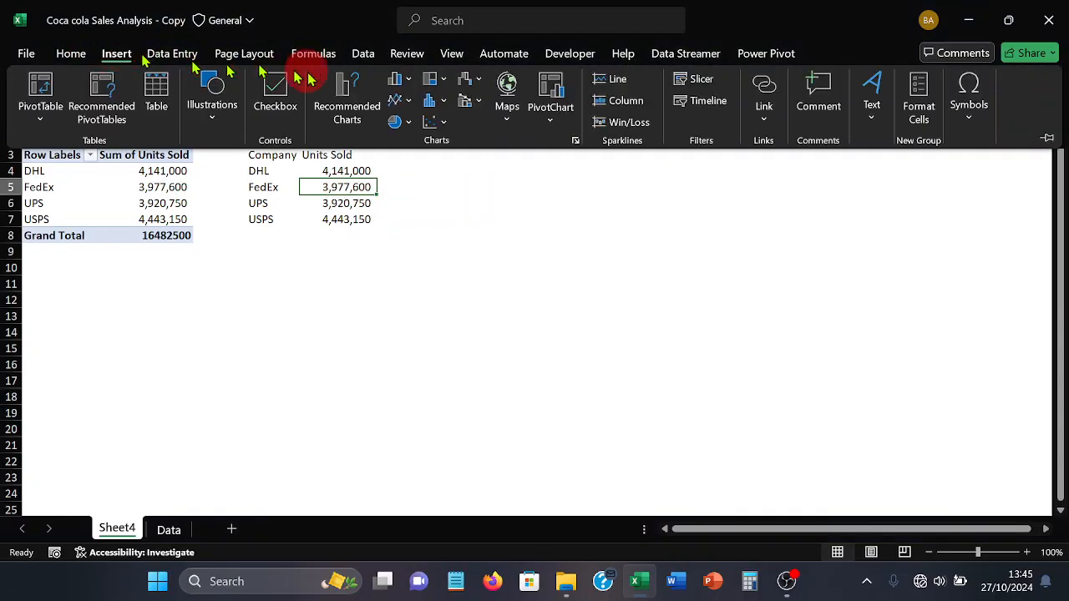
pyautogui.click(328, 85)
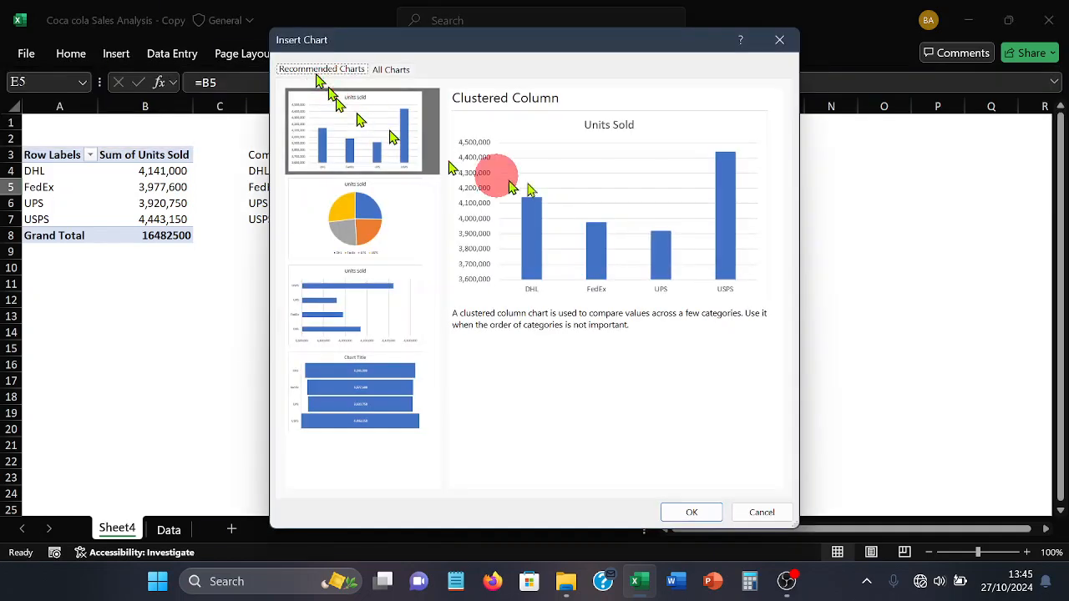
pyautogui.click(683, 512)
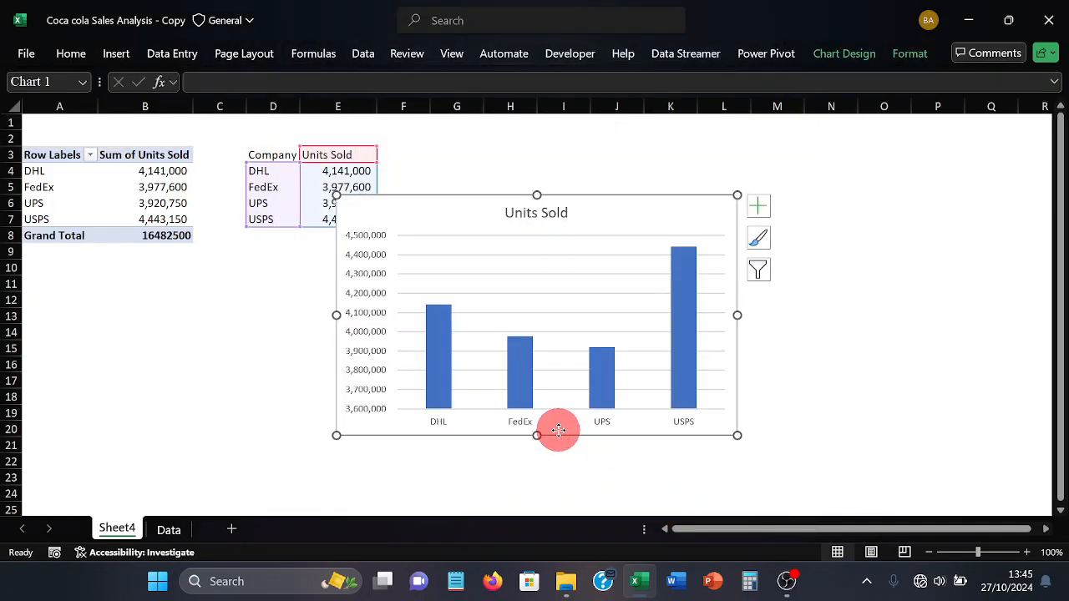
pyautogui.moveTo(557, 432); pyautogui.dragTo(785, 368)
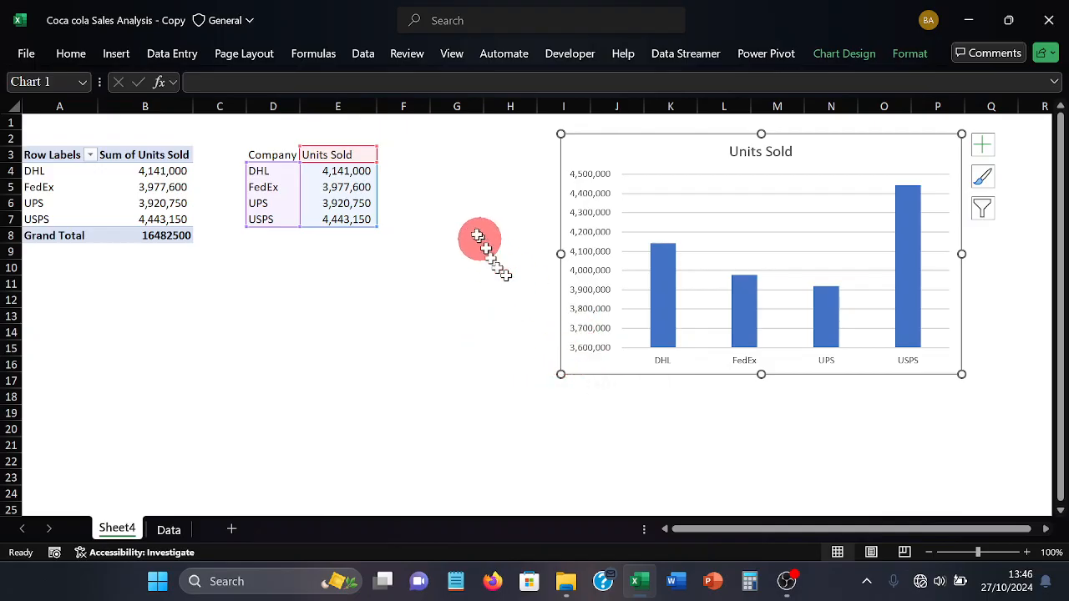
pyautogui.click(410, 155)
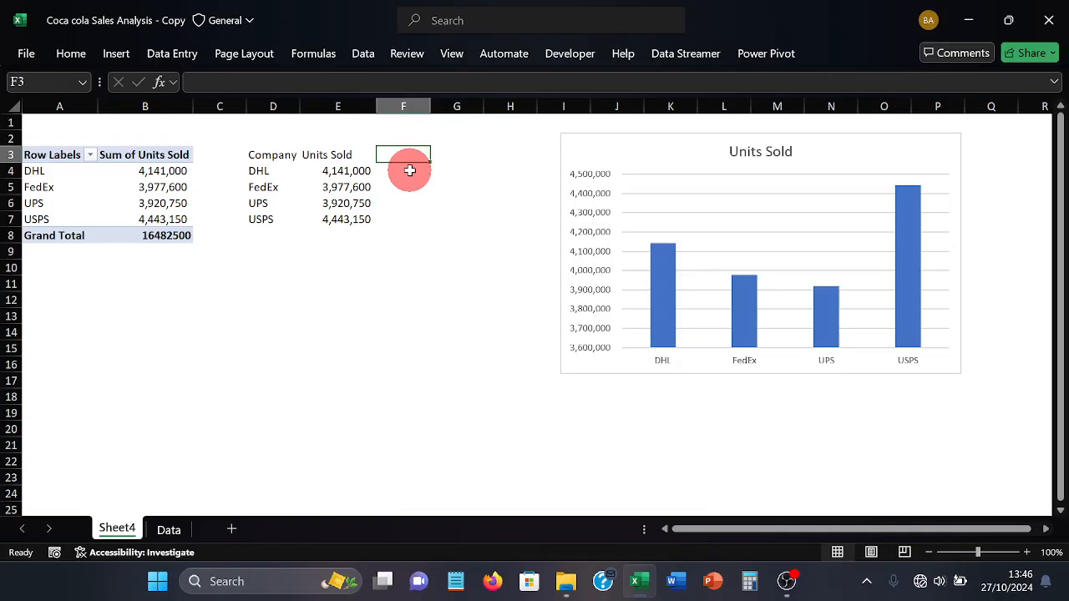
# Enter the heading Top 1 in F3, beside the Units Sold heading
pyautogui.write('Top')
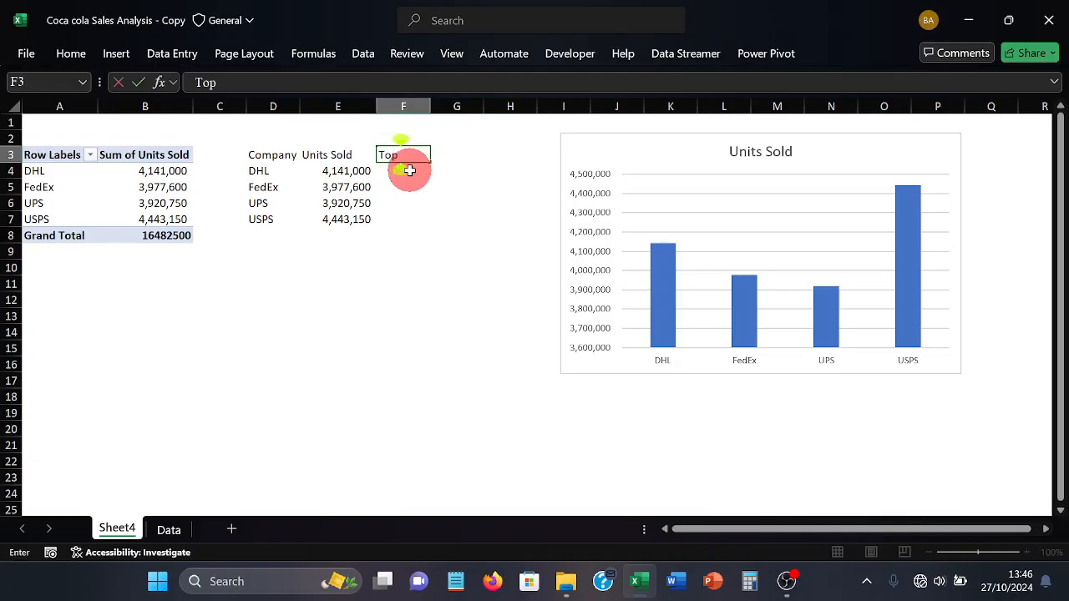
pyautogui.write(' 1')
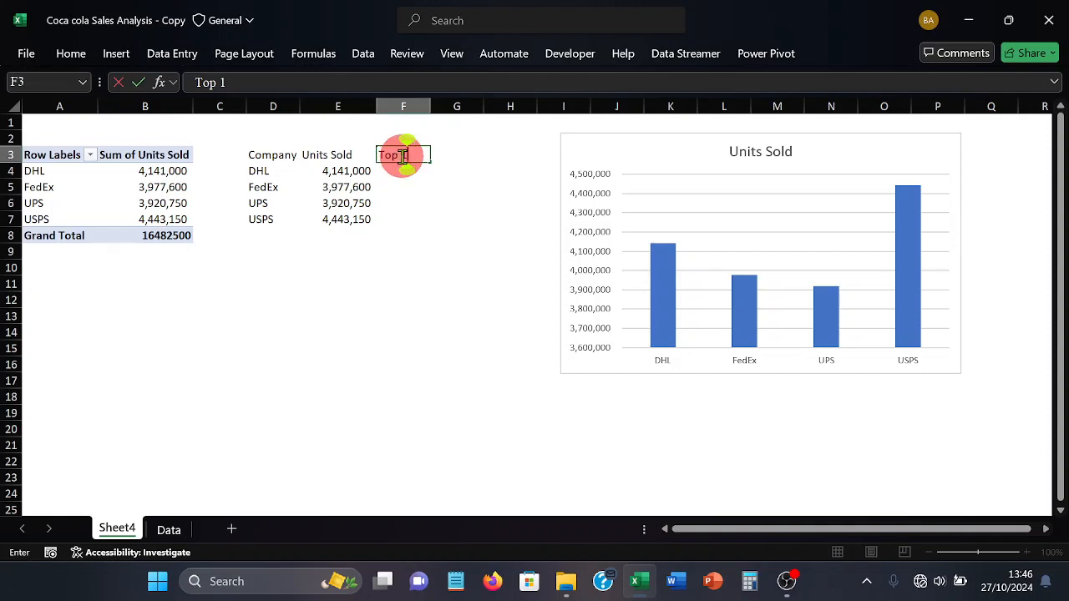
pyautogui.press('BackSpace')
pyautogui.press('BackSpace')
pyautogui.write('2')
pyautogui.press('BackSpace')
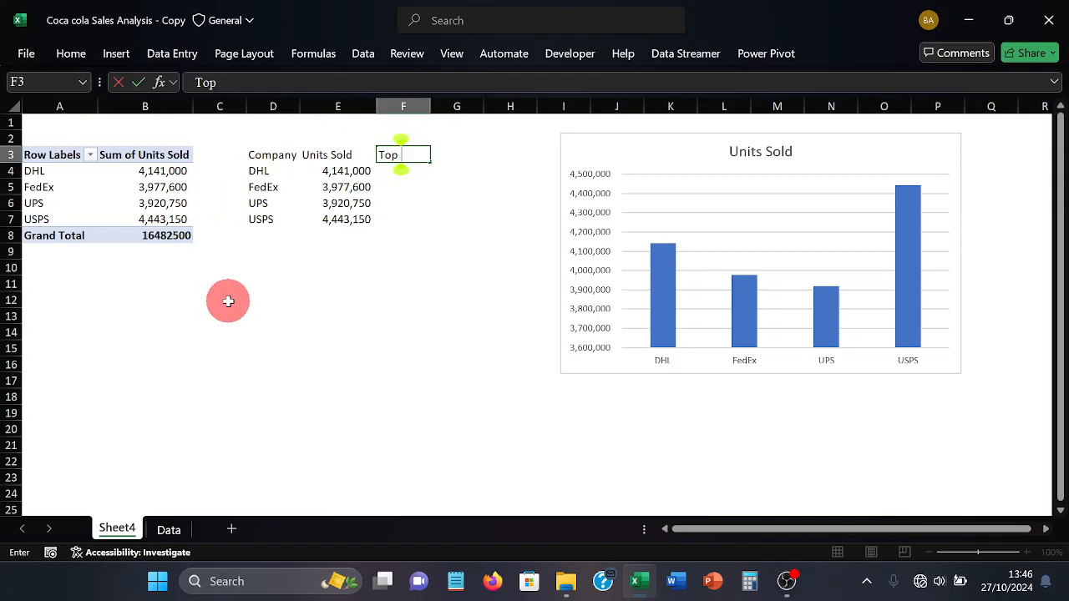
pyautogui.write('1')
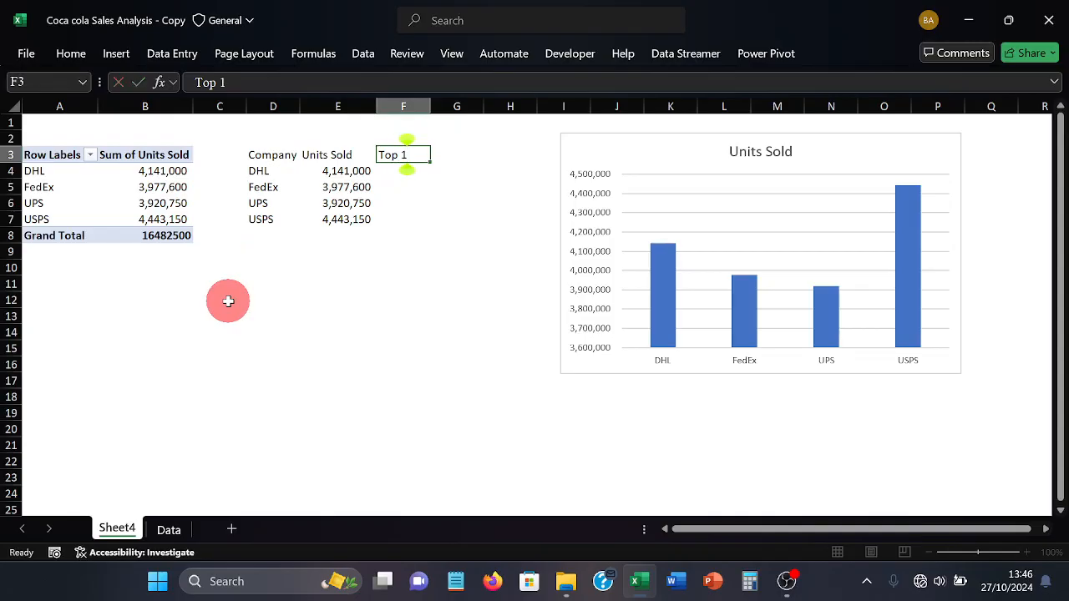
pyautogui.press('Return')
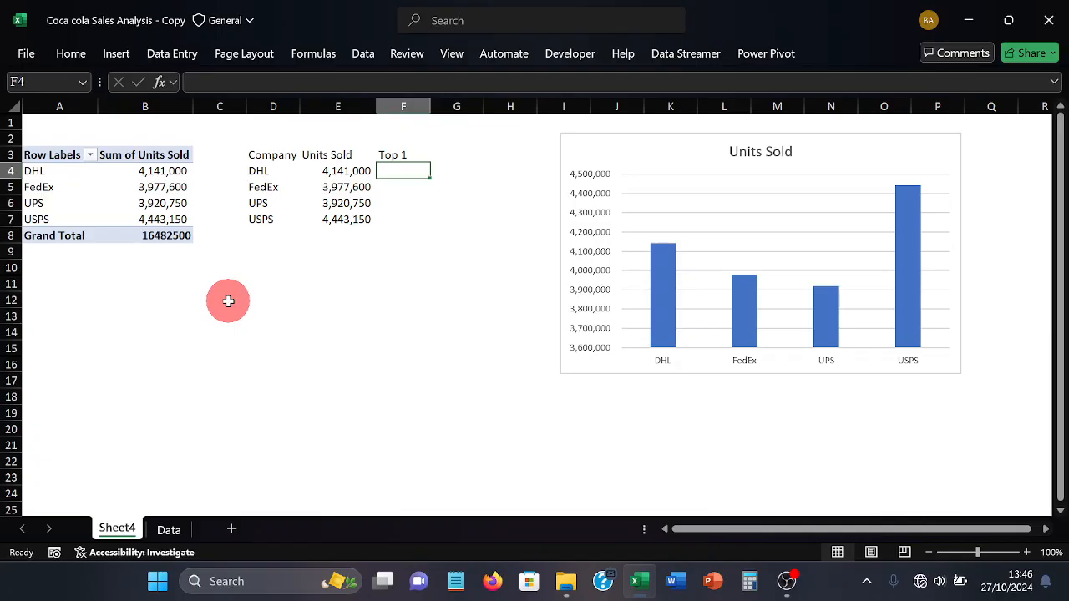
# Enter the formula =IF(E4>=LARGE($E$4:$E$7,1),E4,"") in F4 to return only the highest Units Sold value
pyautogui.write('=IF')
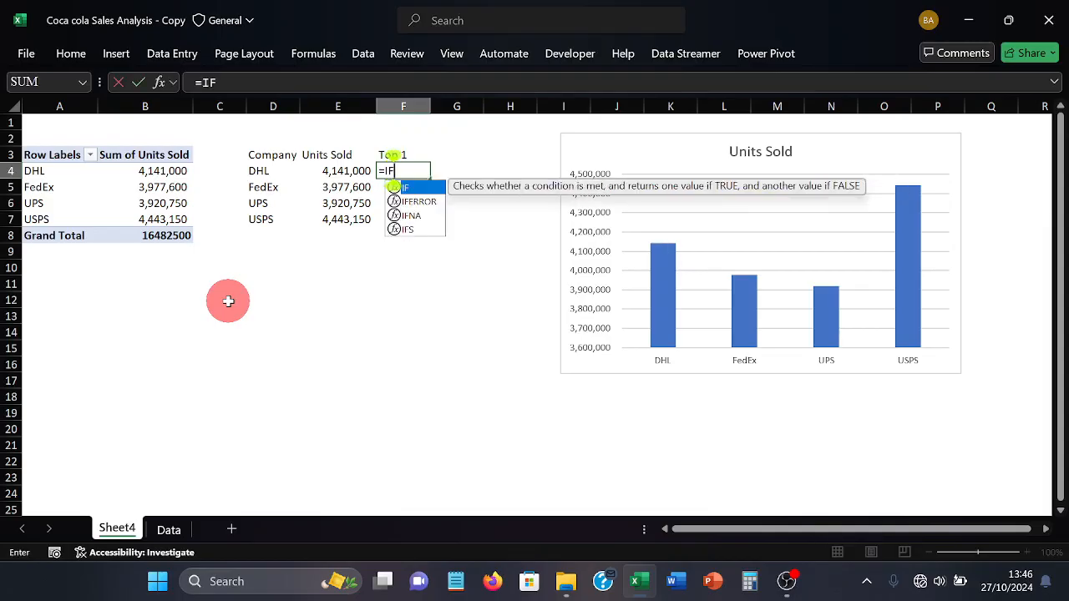
pyautogui.write('(')
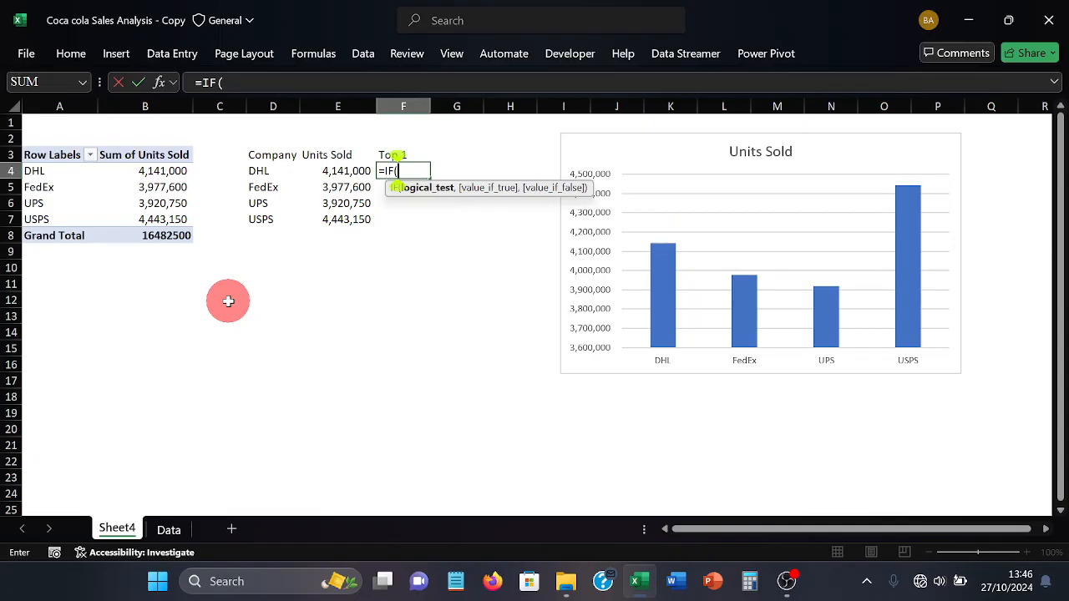
pyautogui.write('E4')
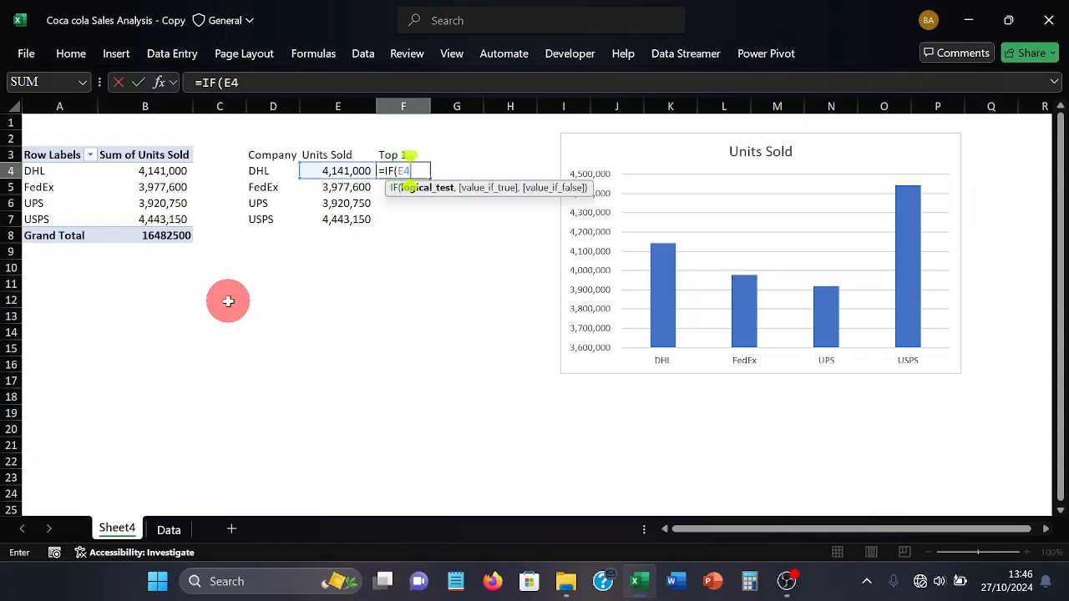
pyautogui.write('>=')
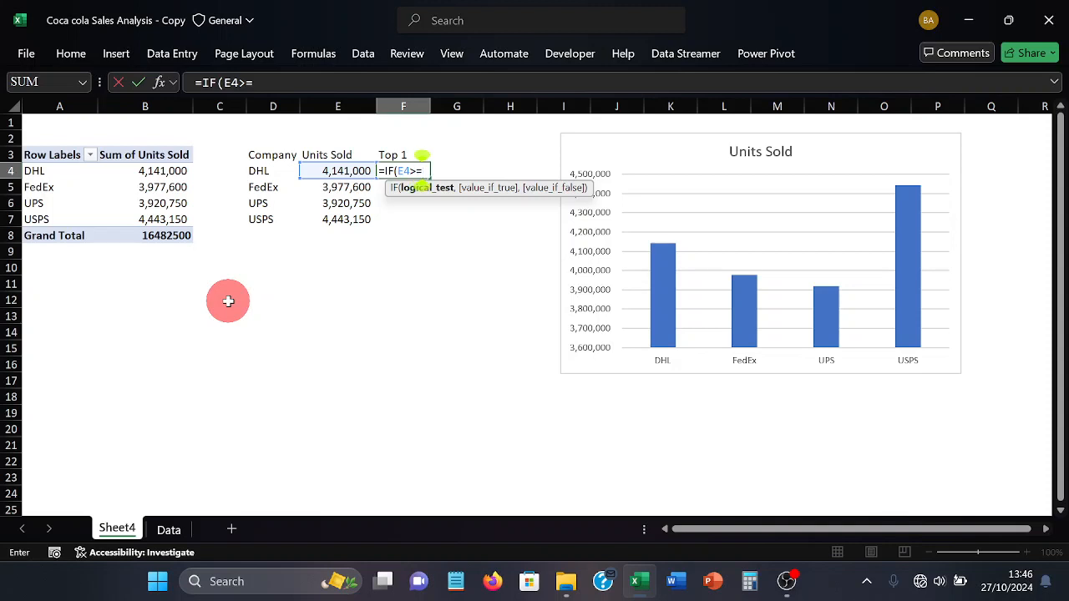
pyautogui.write('L')
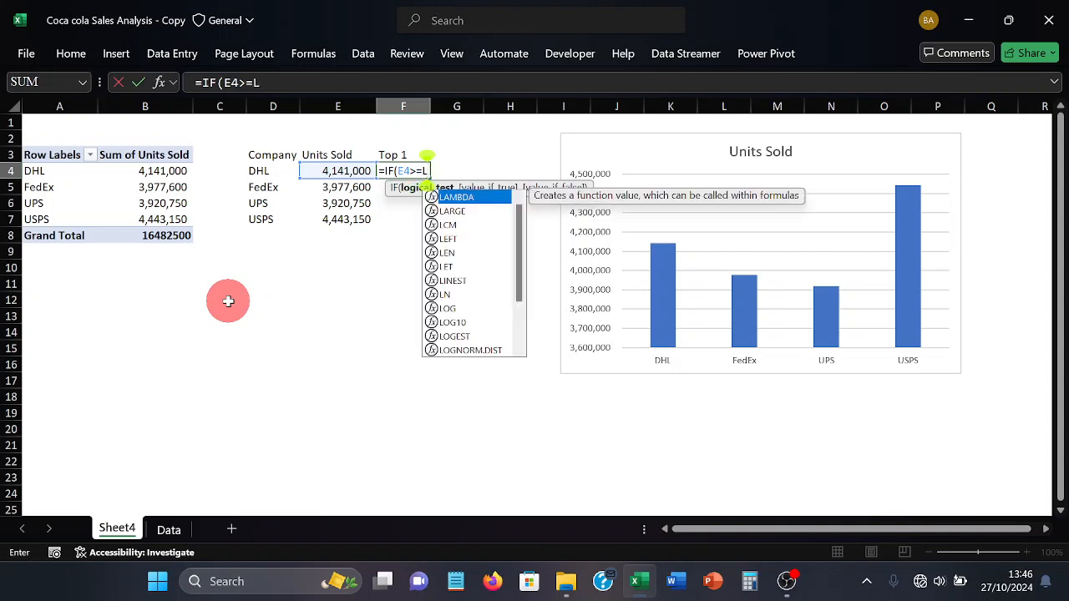
pyautogui.write('ARGE')
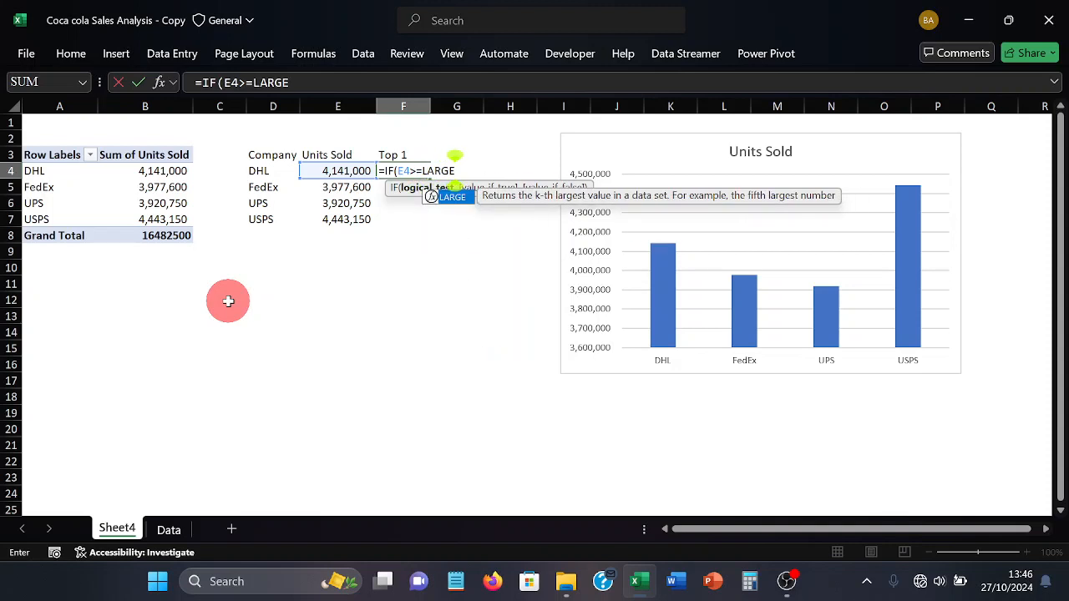
pyautogui.write('(')
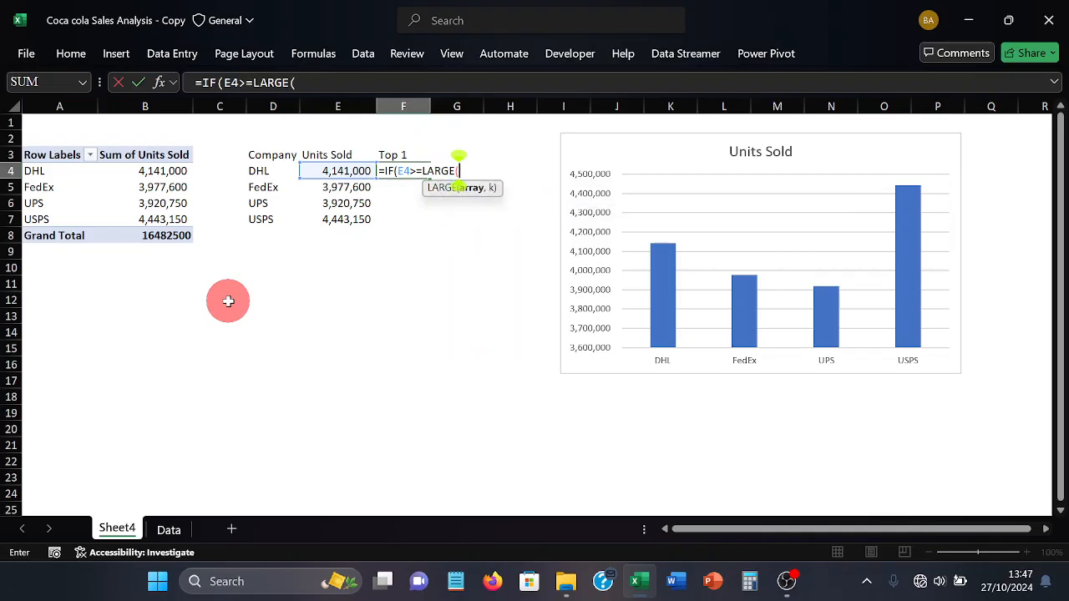
pyautogui.write('$E')
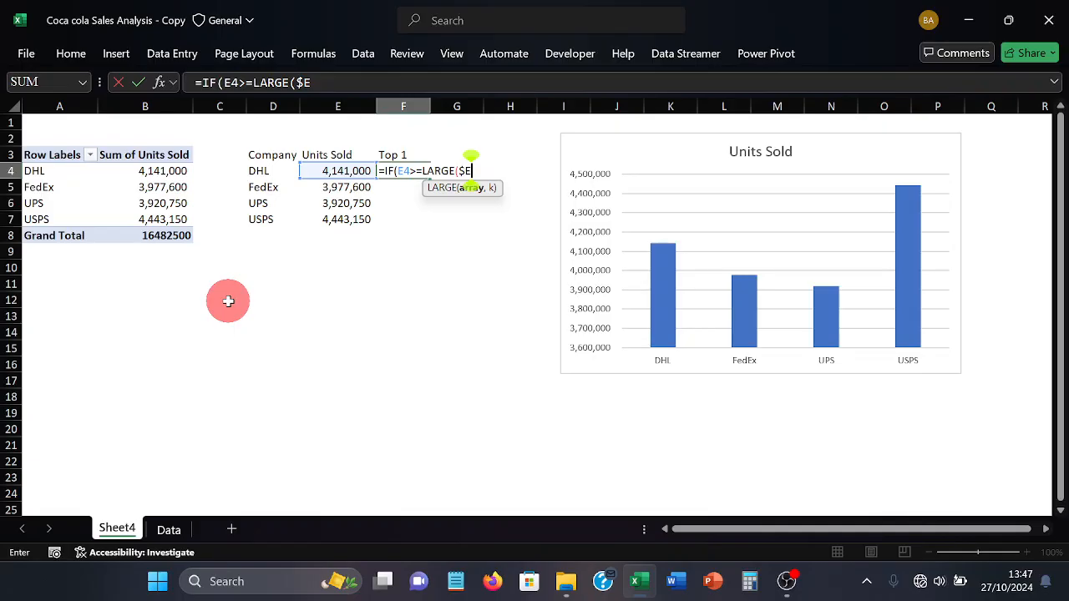
pyautogui.write('$4')
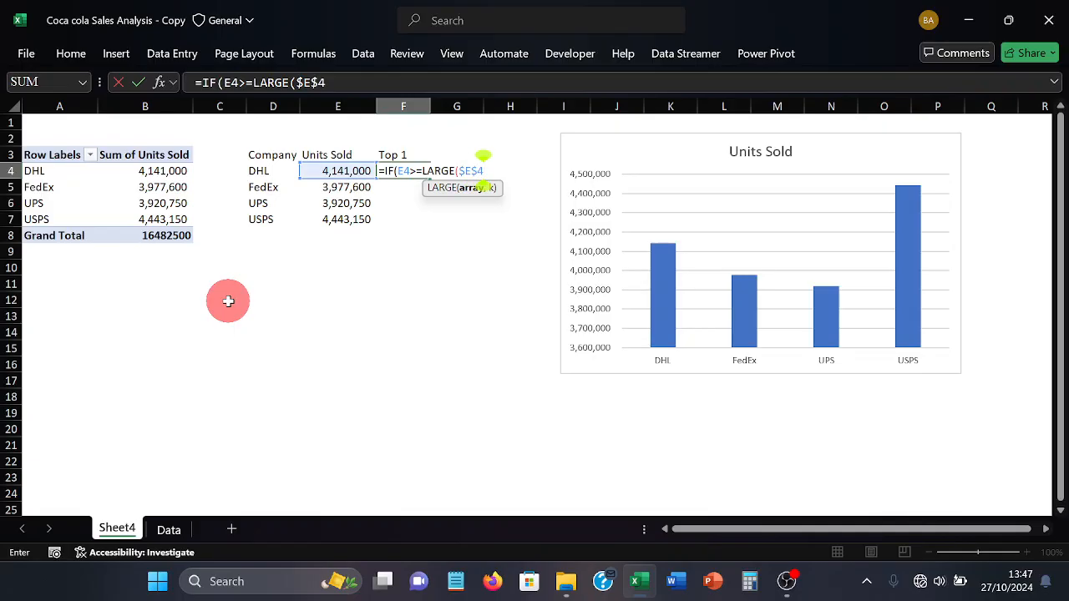
pyautogui.write(':$')
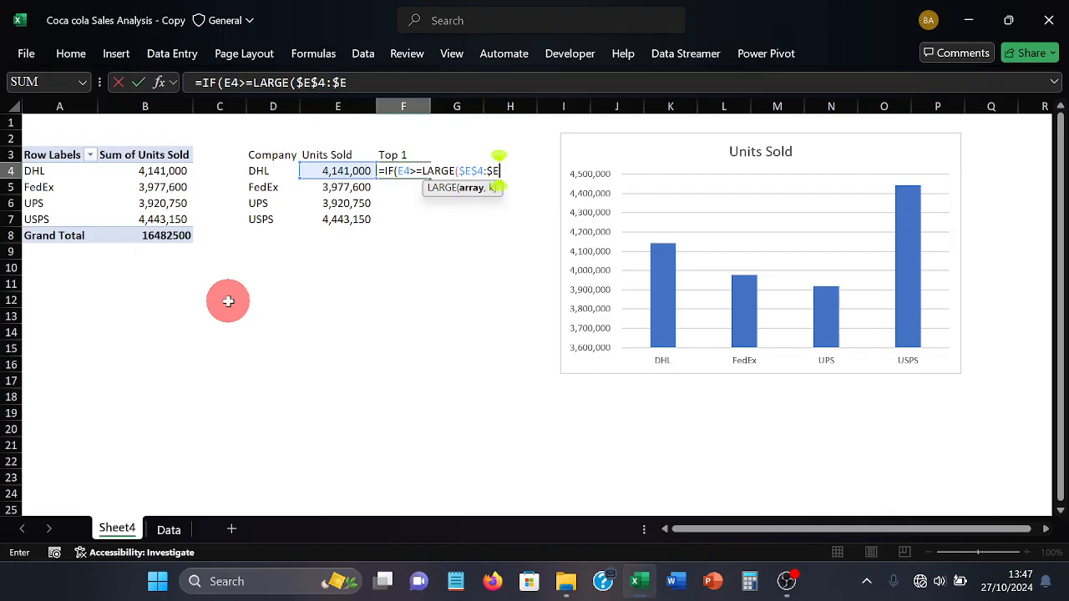
pyautogui.write('E$7')
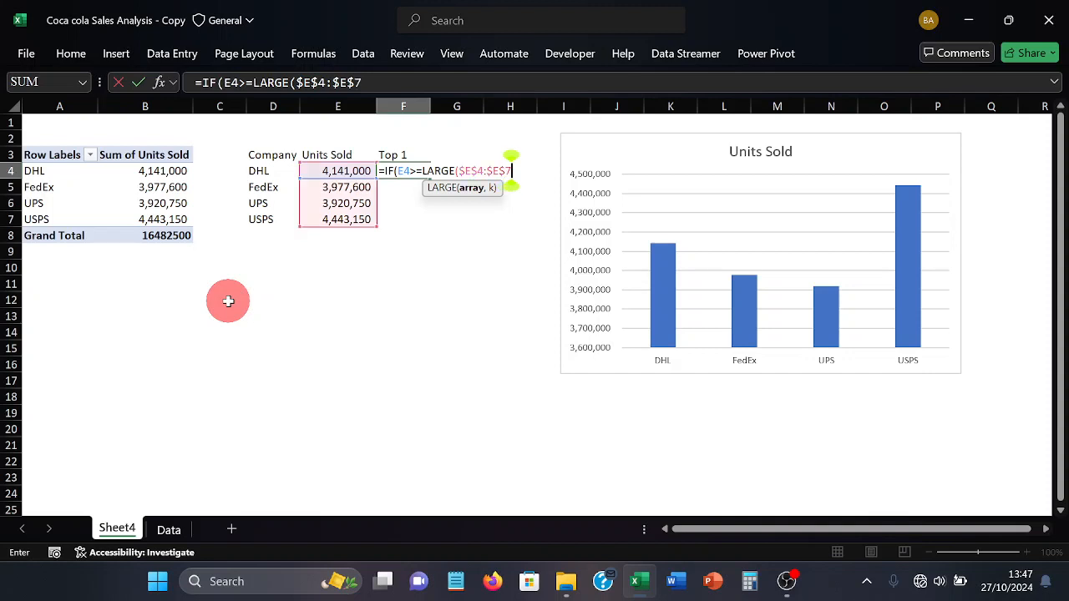
pyautogui.write(',1')
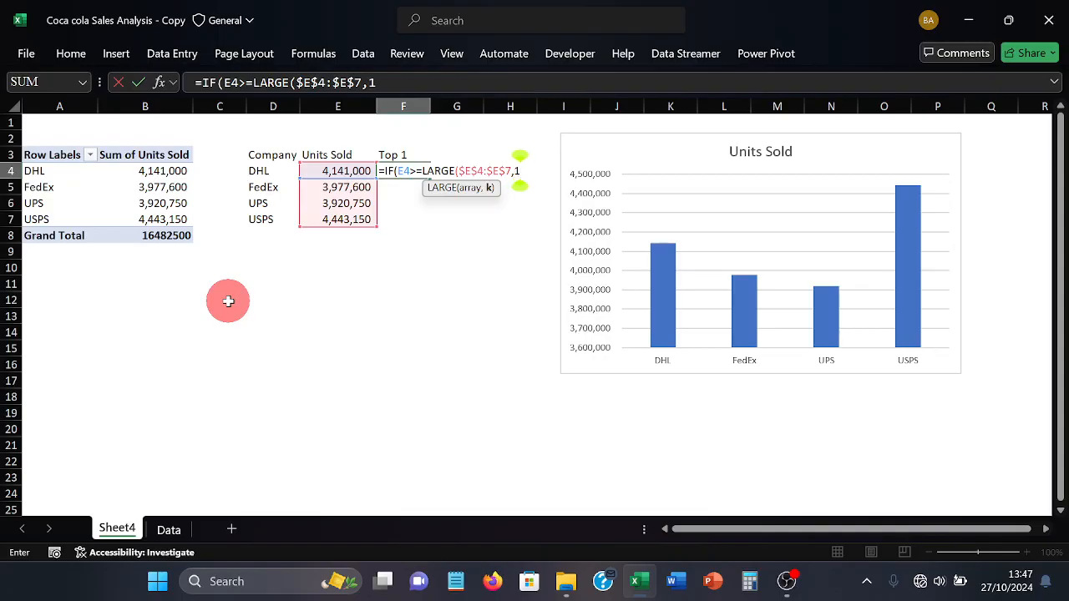
pyautogui.write(')')
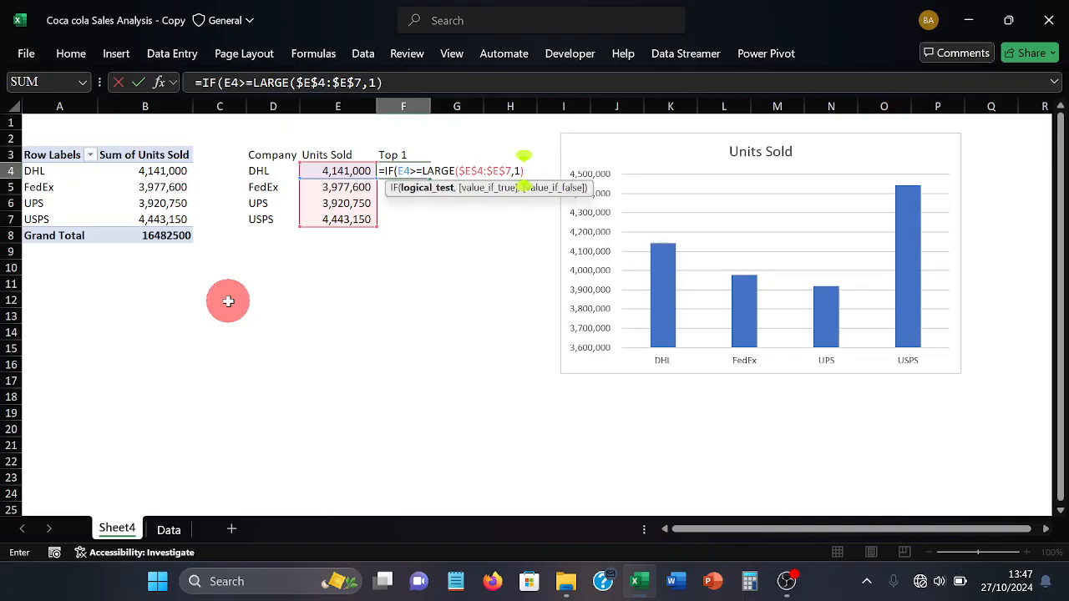
pyautogui.write(',')
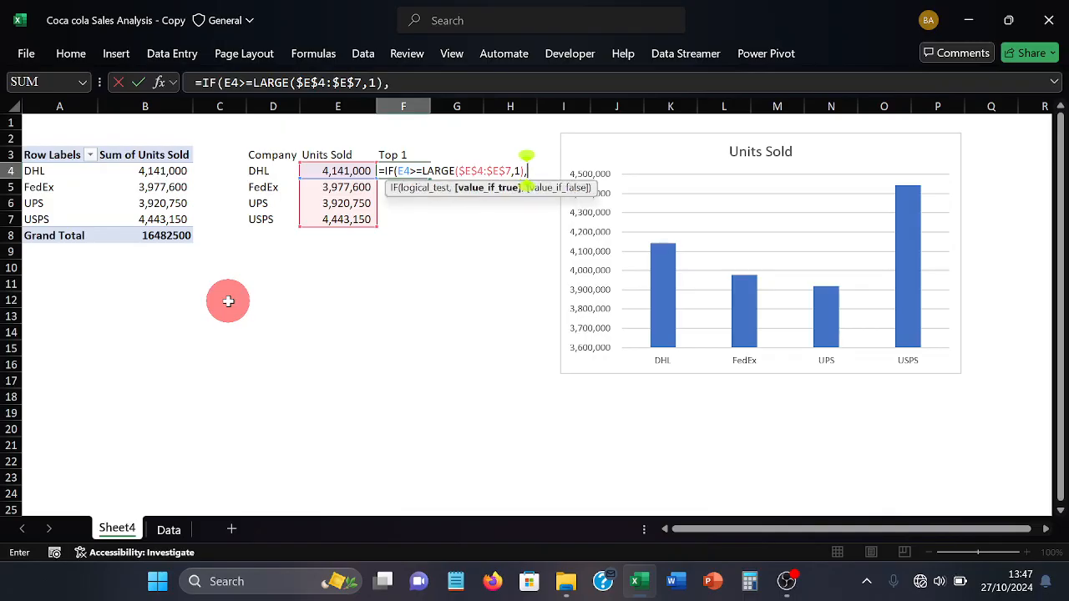
pyautogui.write('E4')
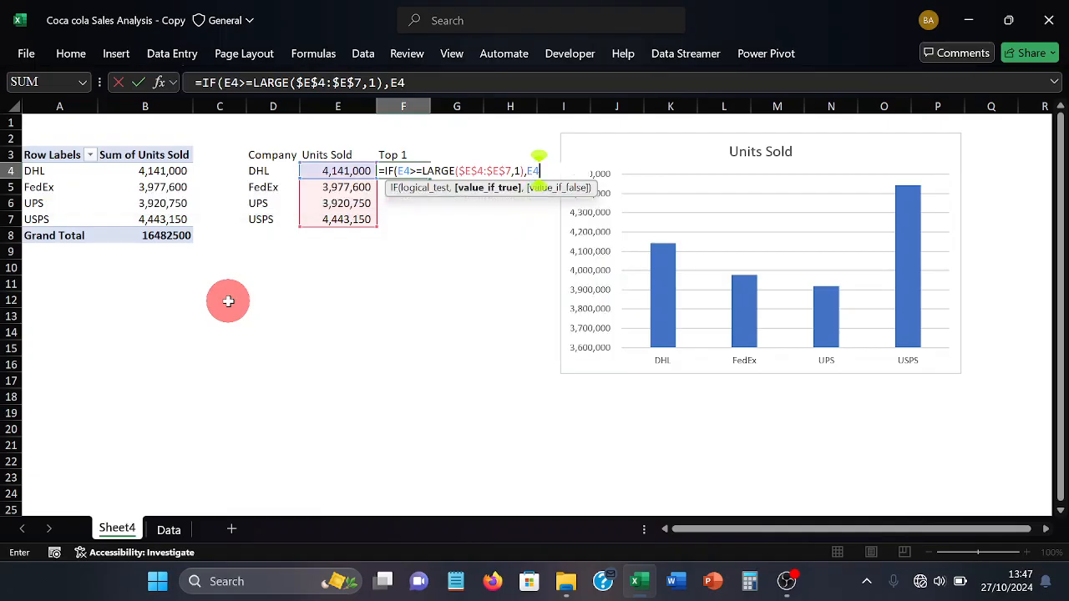
pyautogui.write(',')
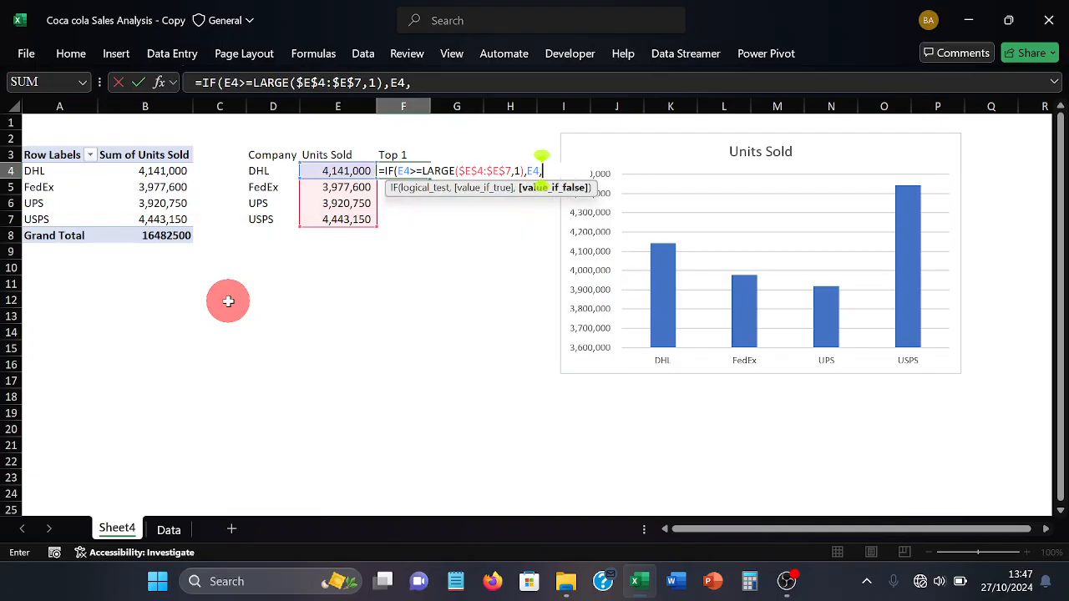
pyautogui.write('"")')
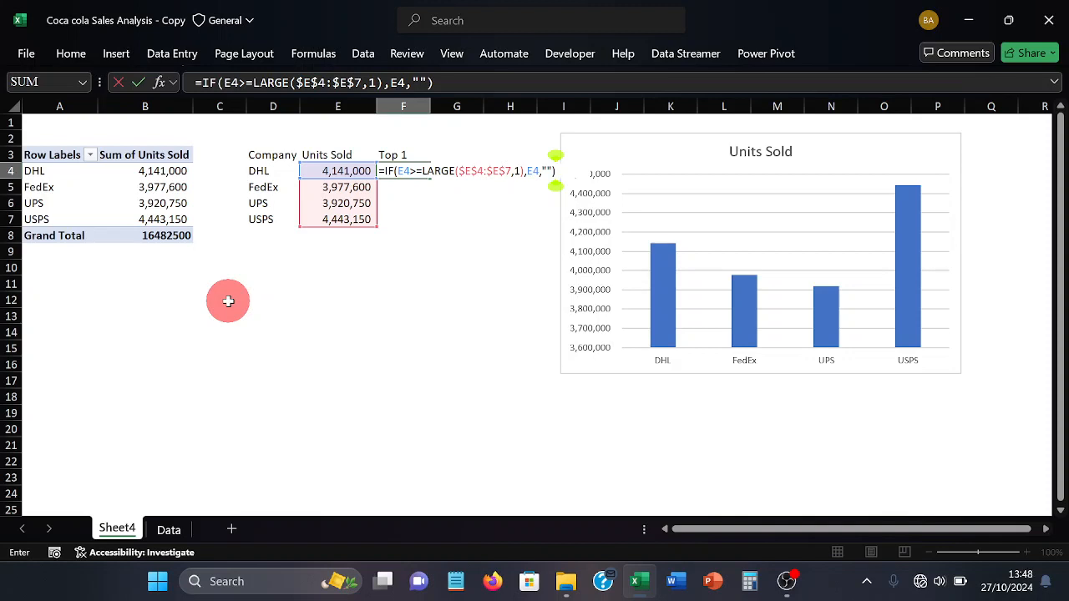
pyautogui.press('Return')
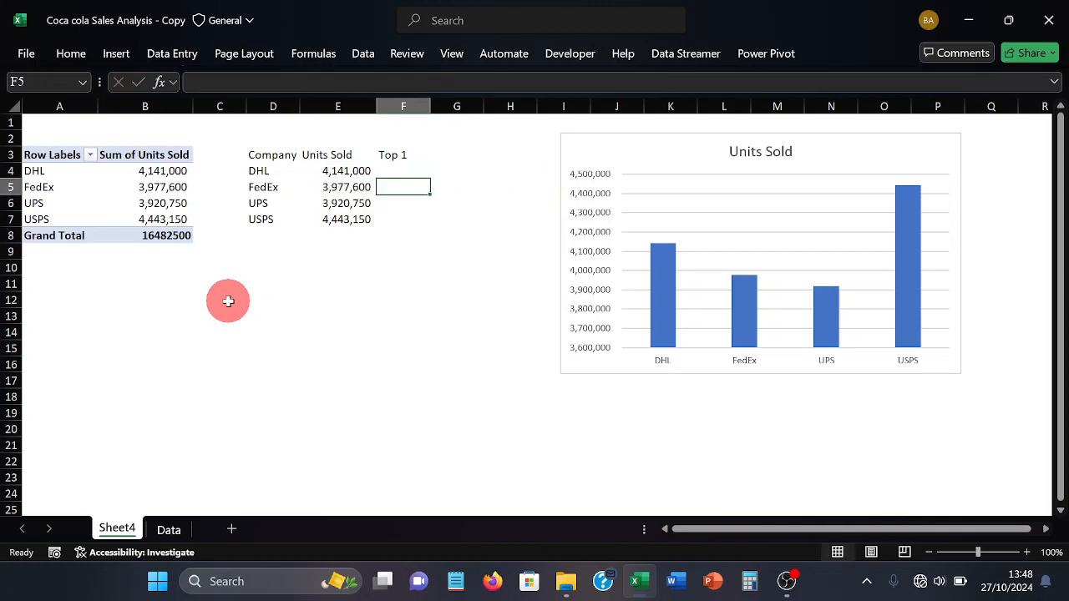
# Fill the Top 1 formula from F4 down to F7
pyautogui.click(284, 219)
pyautogui.click(238, 281)
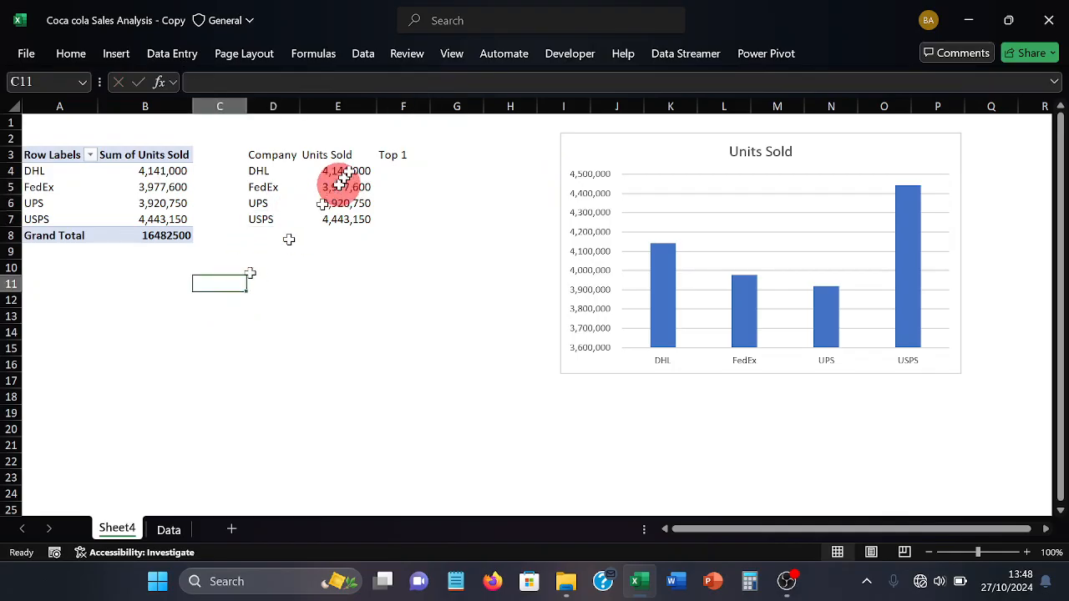
pyautogui.click(396, 169)
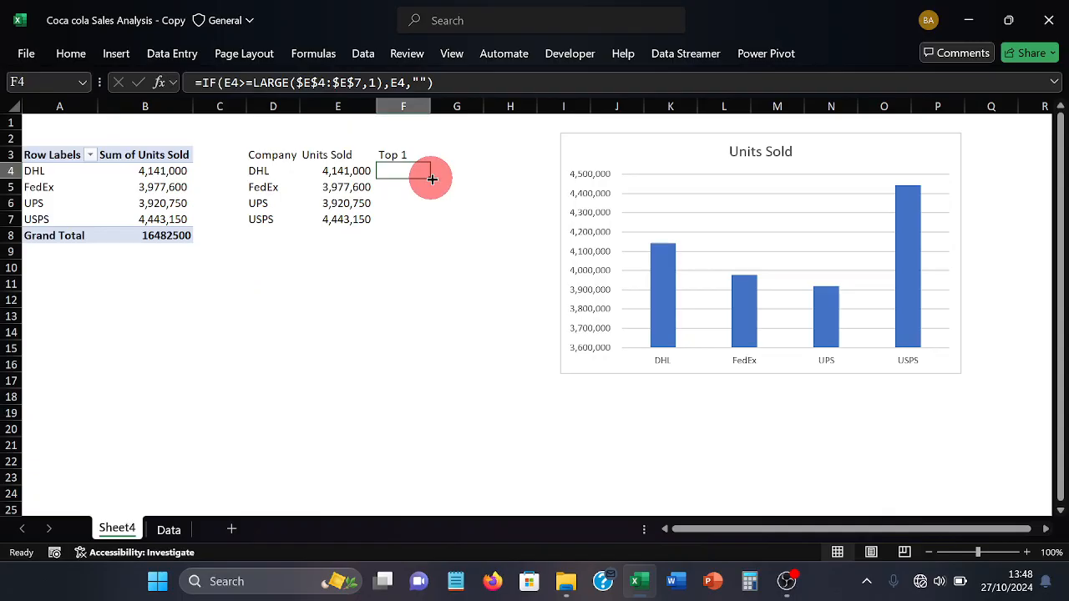
pyautogui.moveTo(432, 178); pyautogui.dragTo(414, 221)
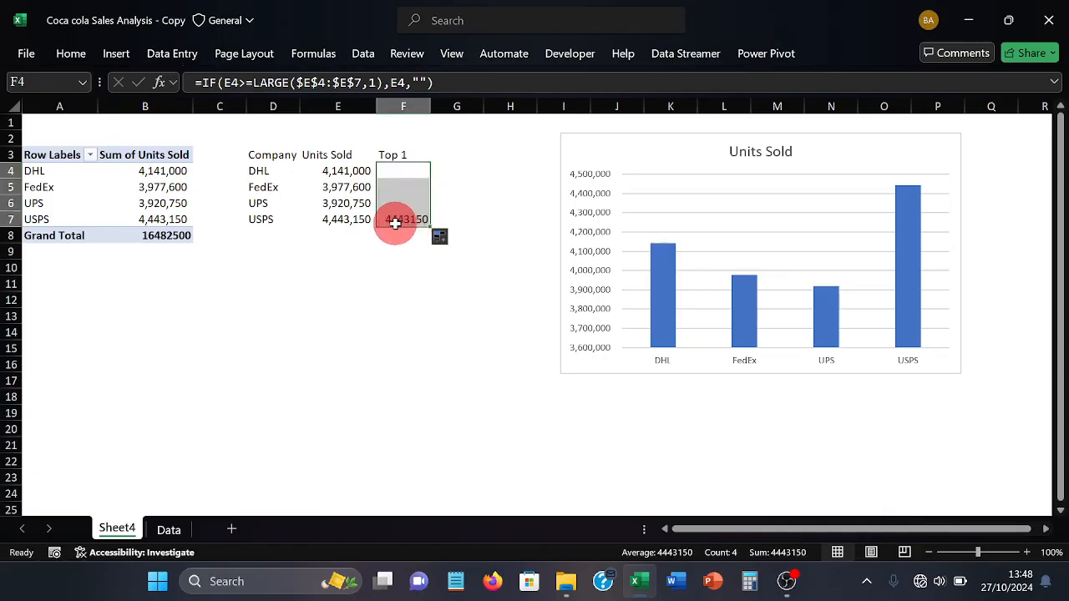
# Format the Top 1 value in F7 with thousands separators and no decimals
pyautogui.click(396, 222)
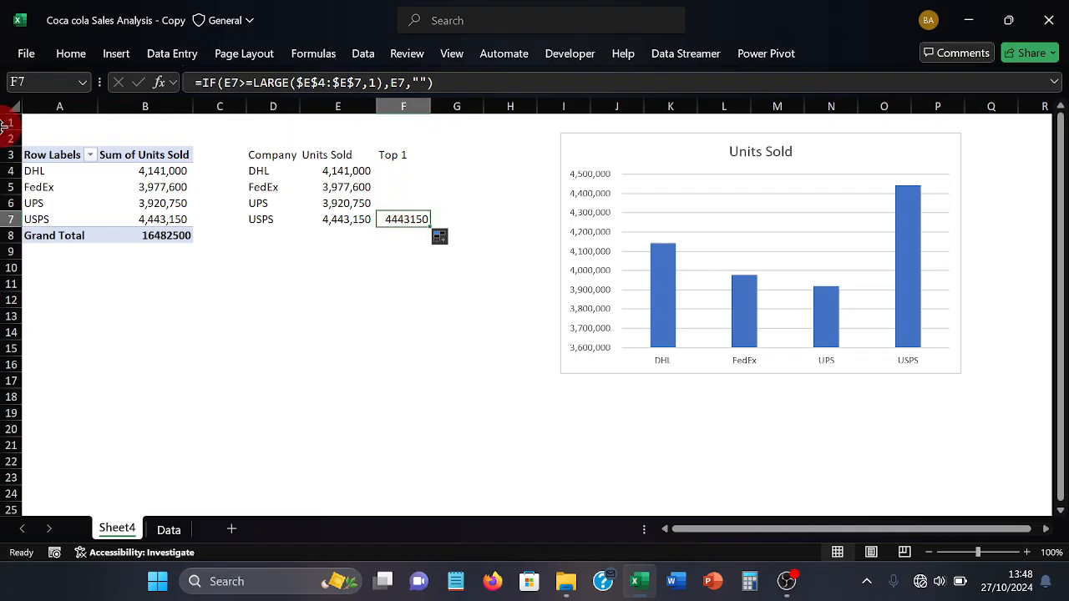
pyautogui.click(71, 55)
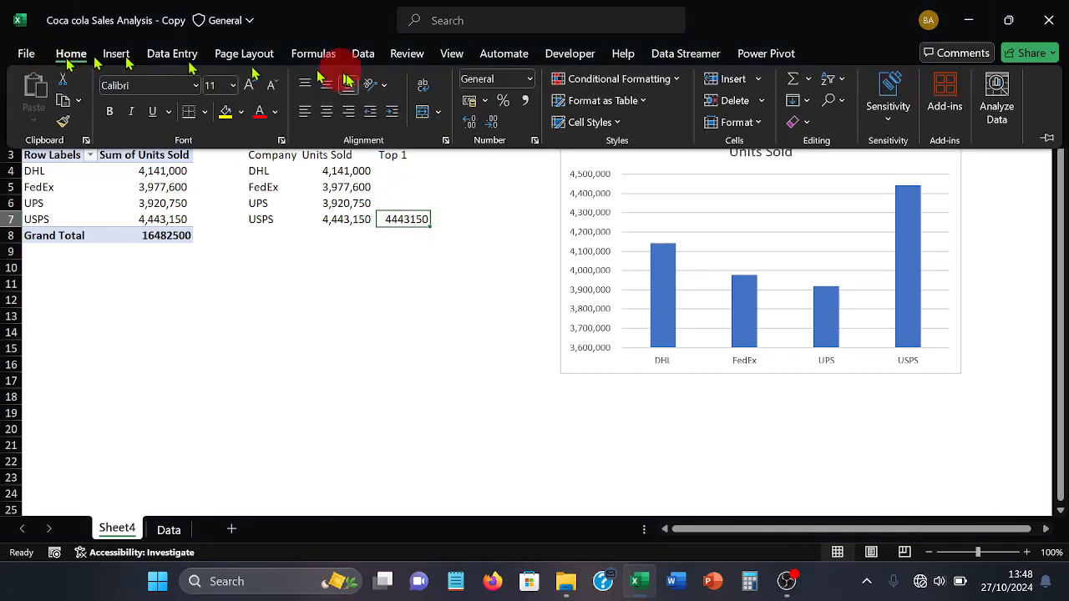
pyautogui.click(524, 100)
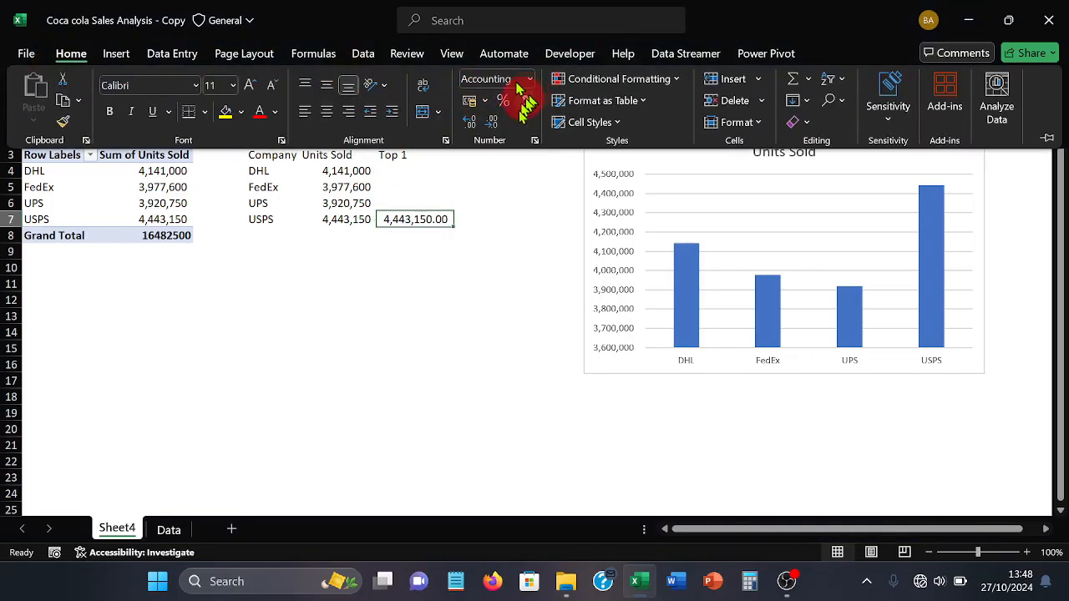
pyautogui.click(492, 122)
pyautogui.click(492, 122)
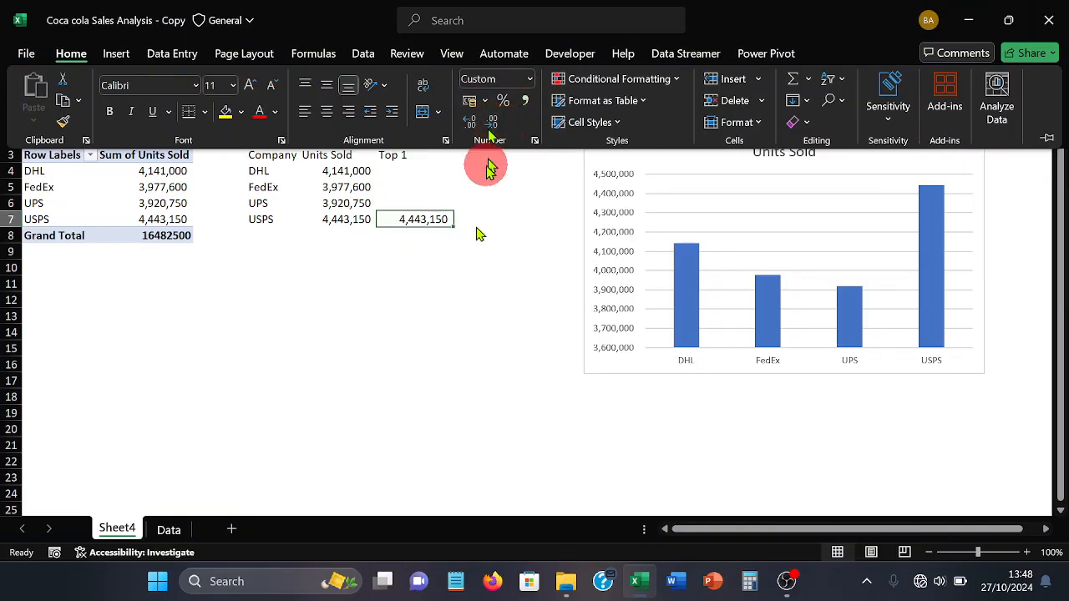
pyautogui.click(479, 310)
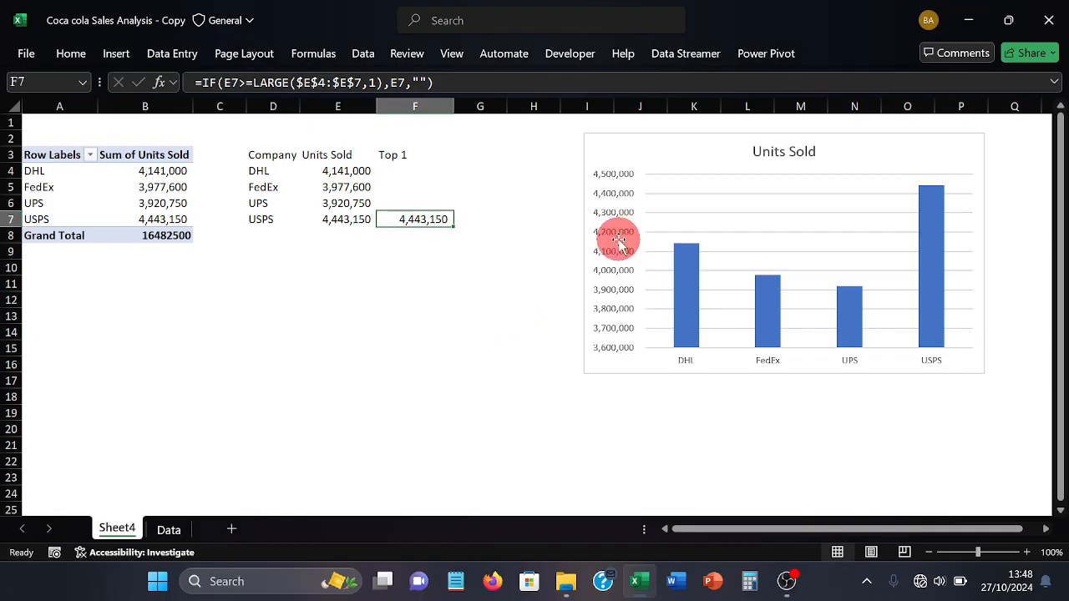
pyautogui.click(597, 173)
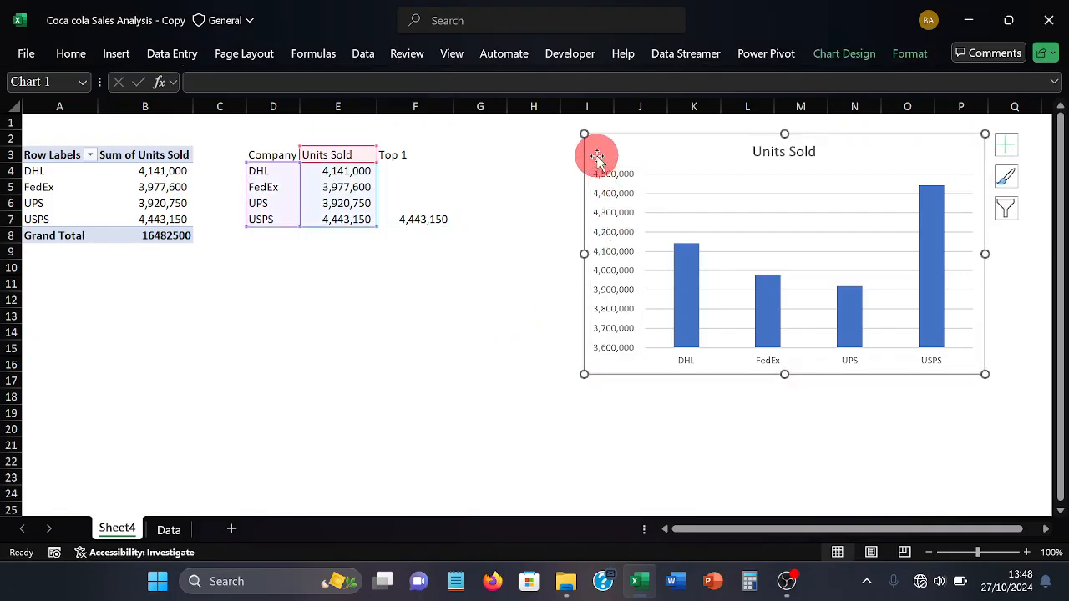
pyautogui.doubleClick(596, 157)
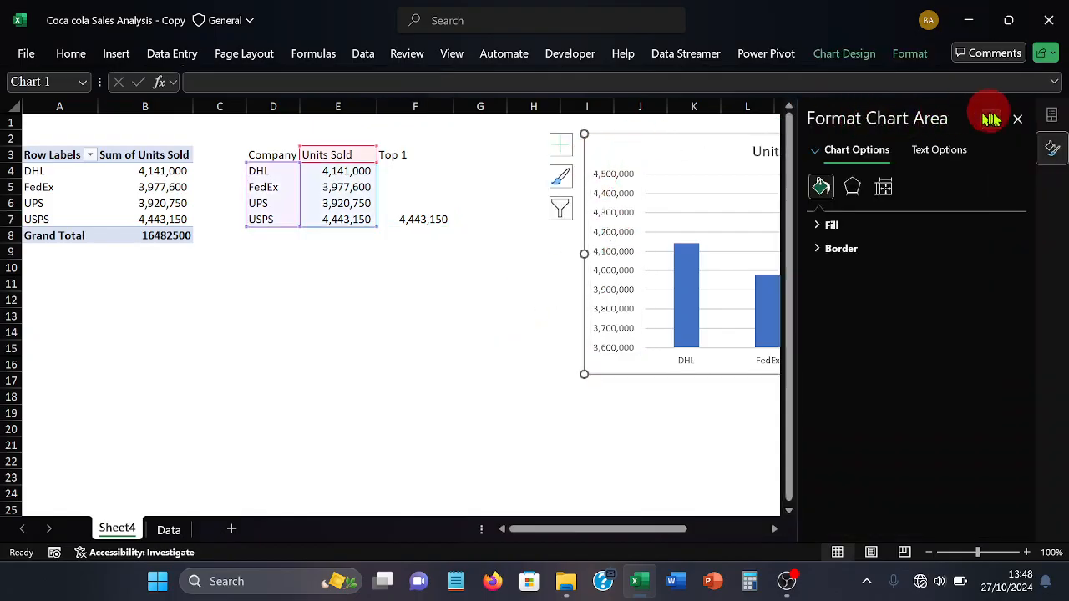
pyautogui.click(1018, 119)
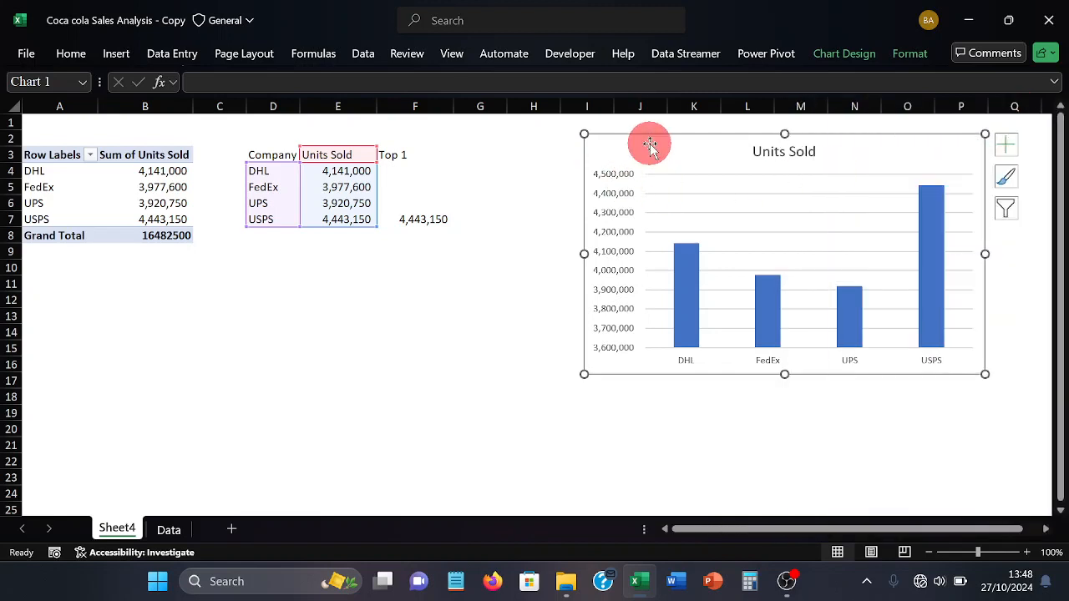
# Add a new series to the chart's data source, taking its name from the Top 1 heading in F3
pyautogui.rightClick(645, 149)
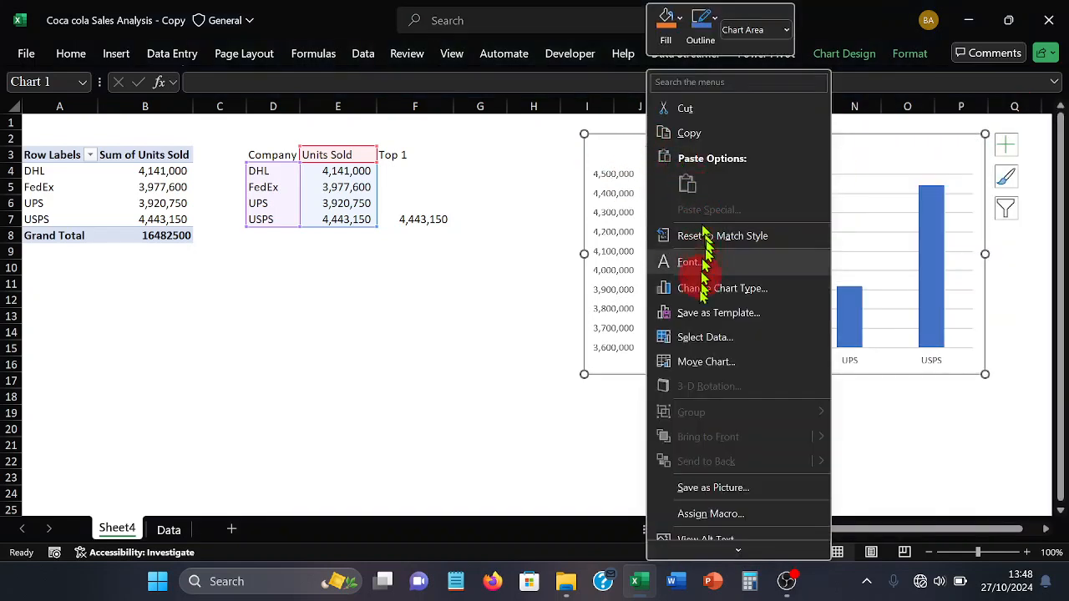
pyautogui.click(697, 337)
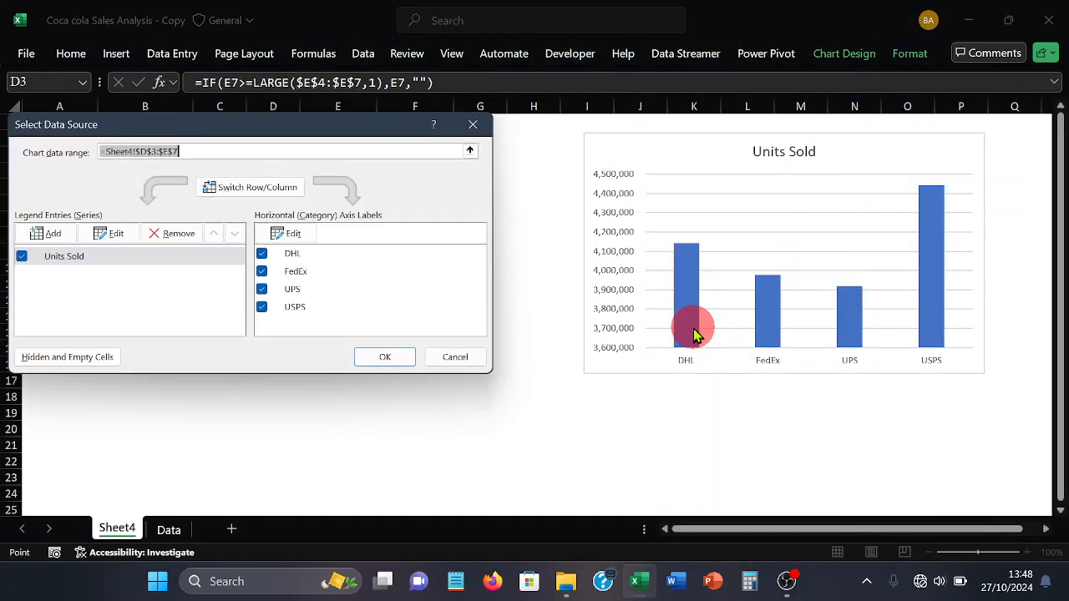
pyautogui.click(51, 237)
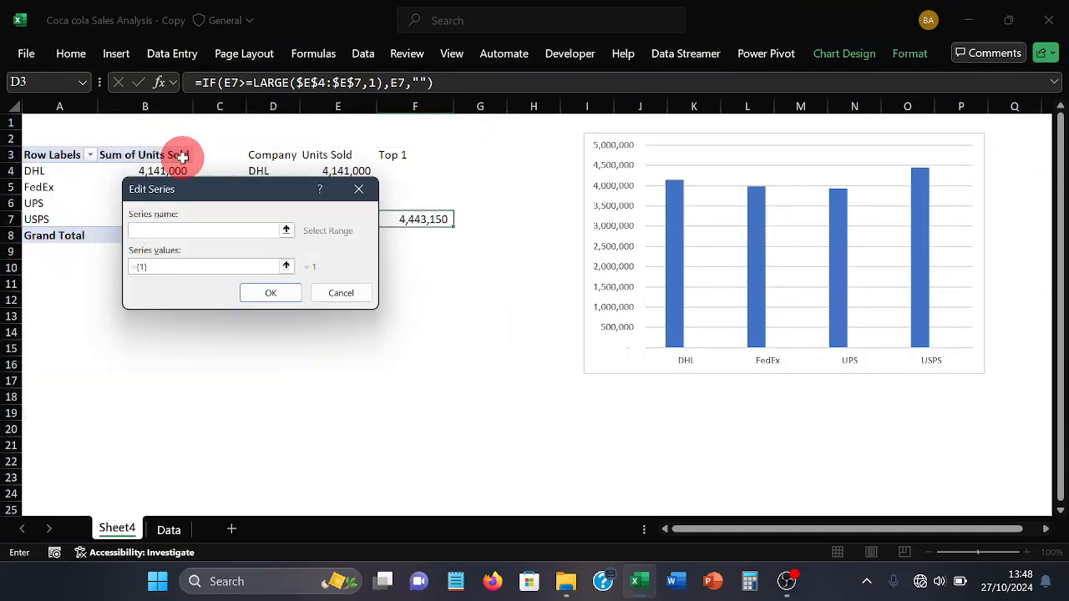
pyautogui.moveTo(187, 186); pyautogui.dragTo(153, 260)
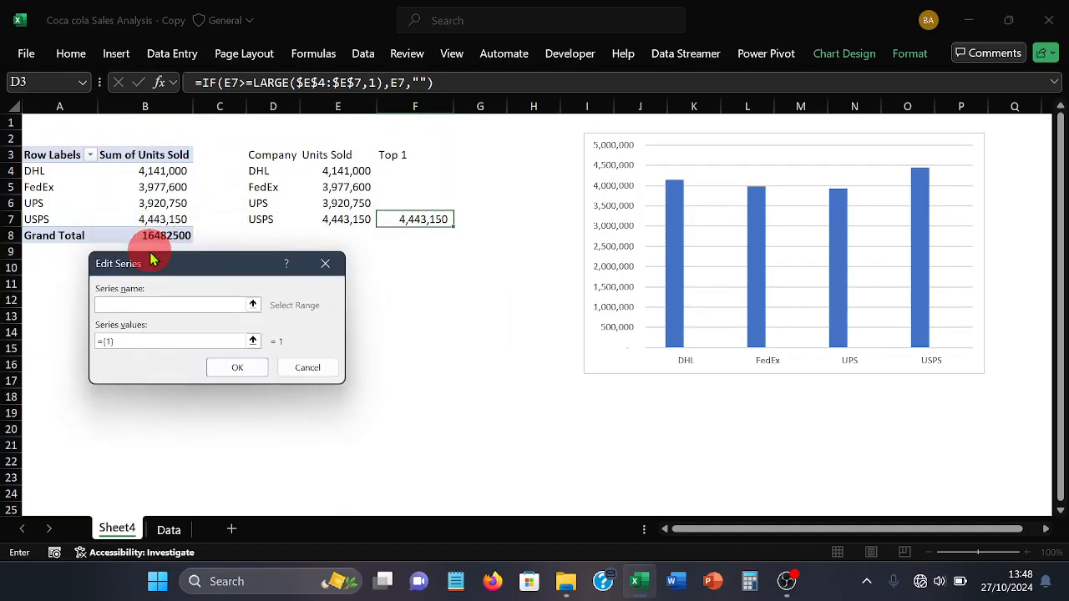
pyautogui.click(391, 155)
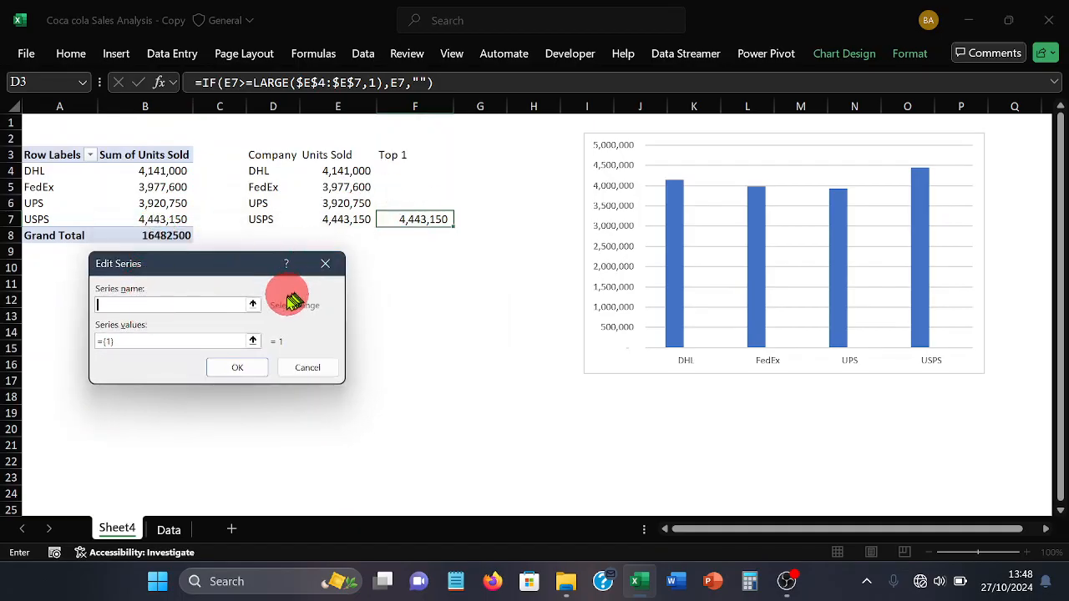
pyautogui.click(253, 308)
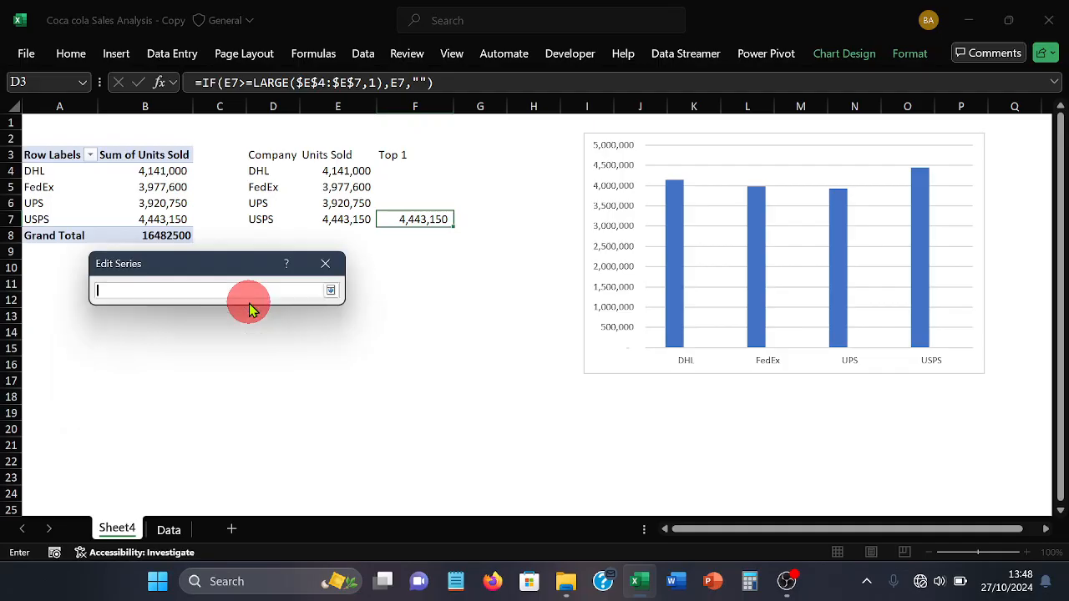
pyautogui.click(384, 155)
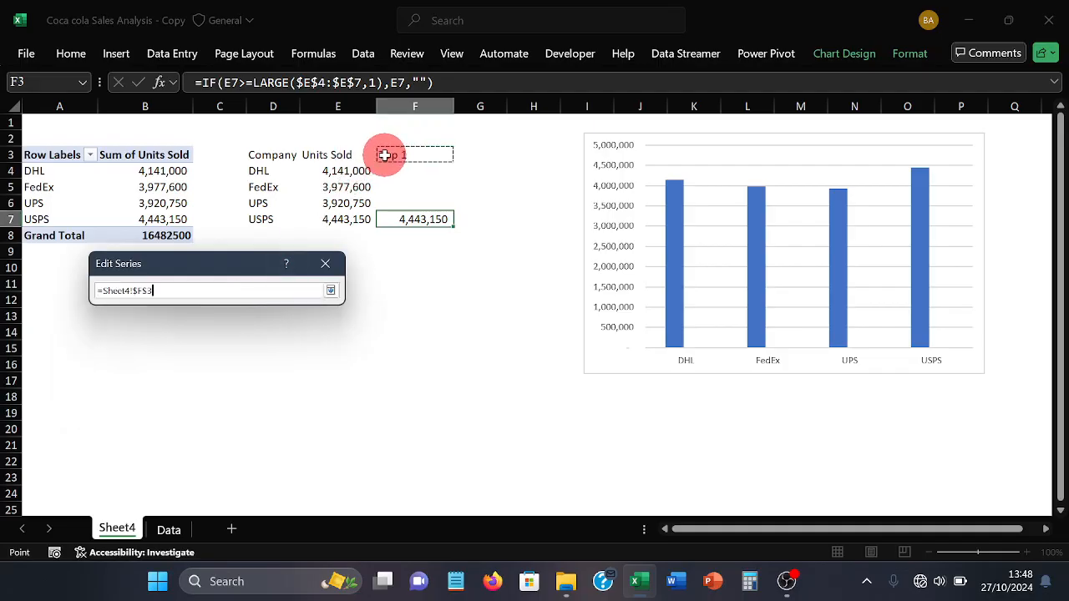
pyautogui.click(331, 292)
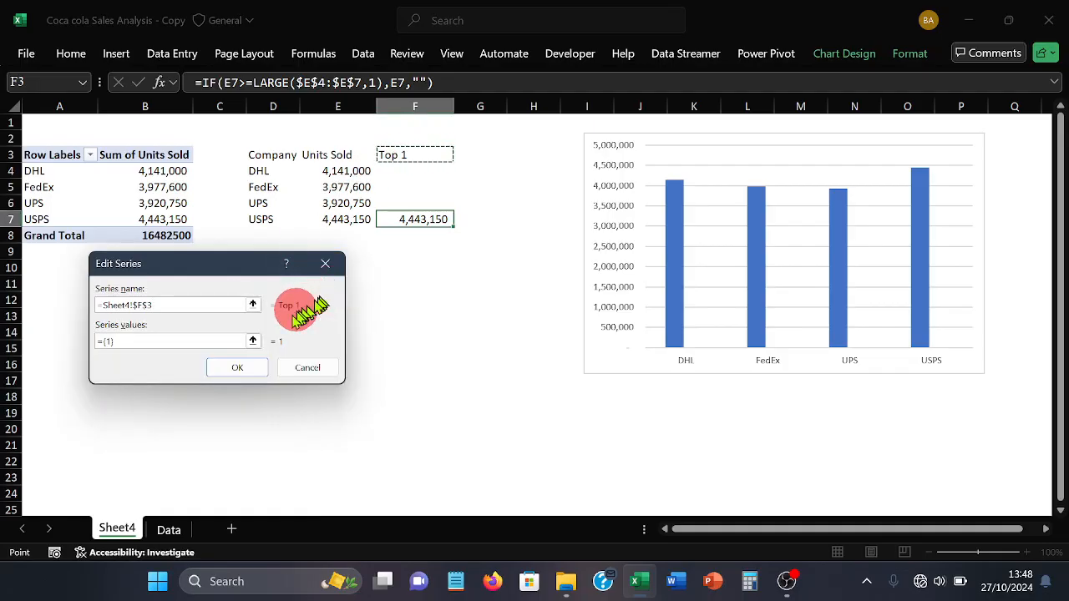
# Set the Top 1 series values to F4:F7 and apply the changed chart data source
pyautogui.click(111, 344)
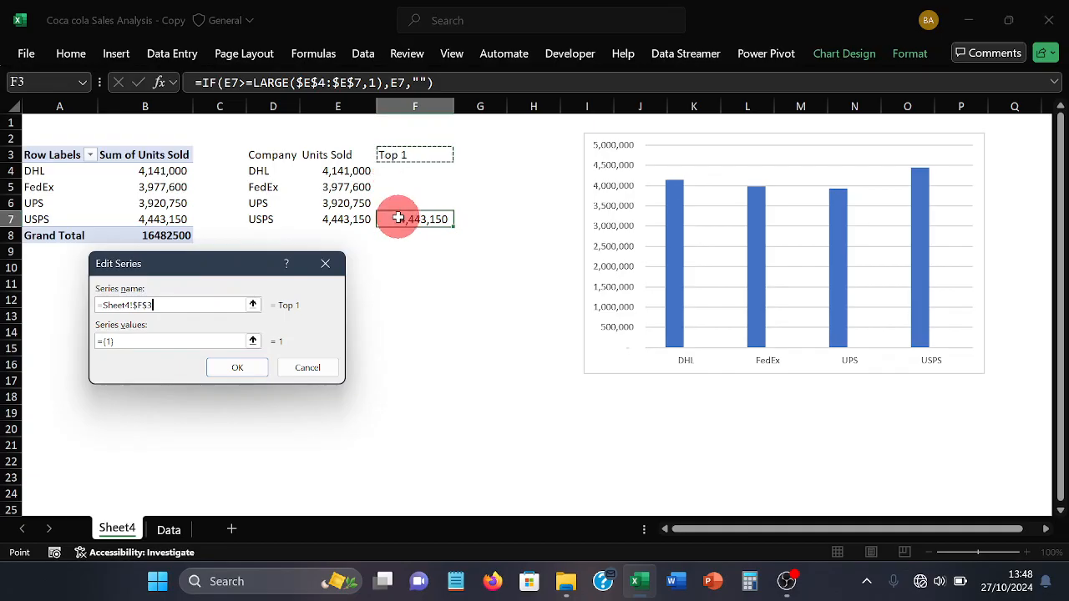
pyautogui.click(252, 341)
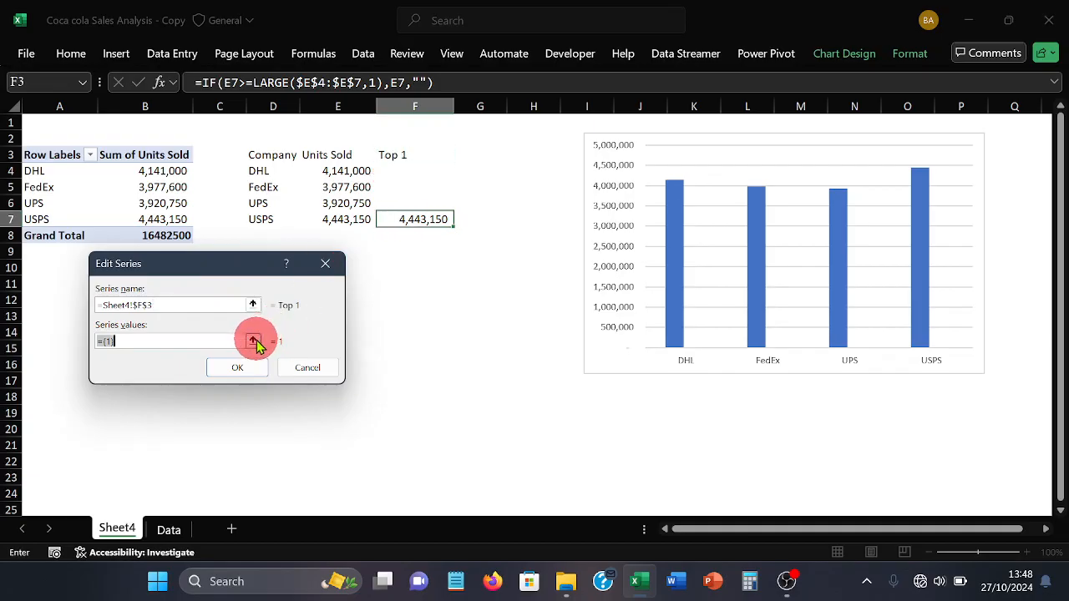
pyautogui.click(388, 172)
pyautogui.moveTo(388, 172); pyautogui.dragTo(395, 224)
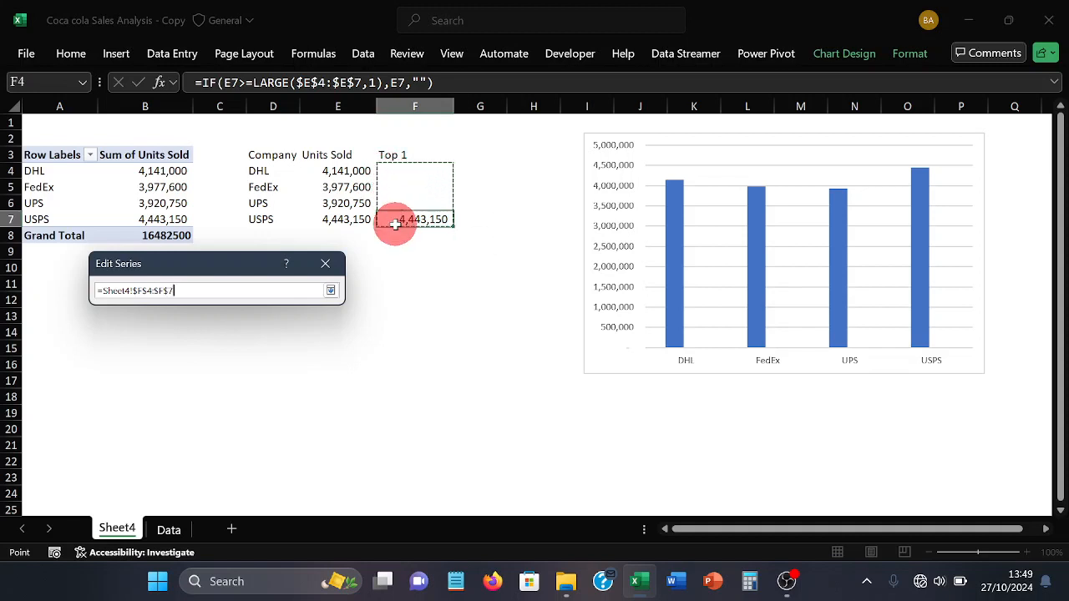
pyautogui.click(331, 290)
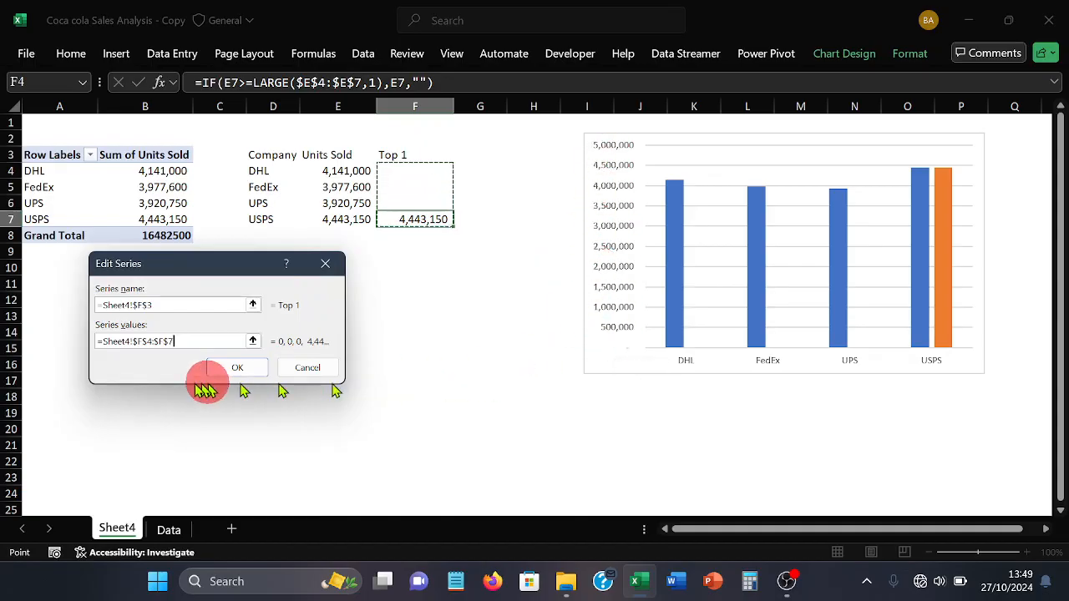
pyautogui.click(226, 369)
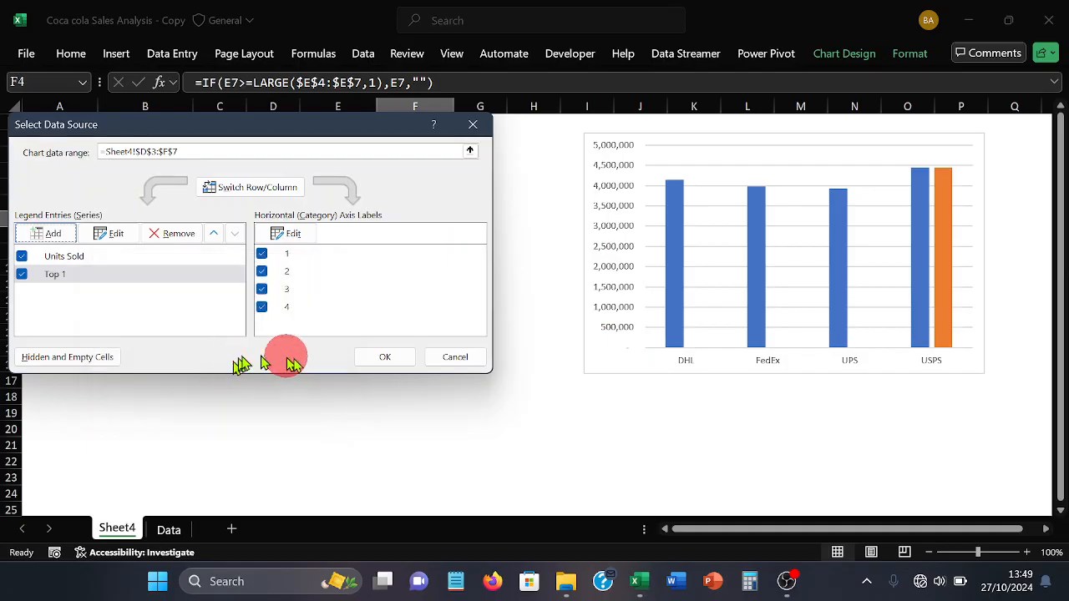
pyautogui.click(367, 355)
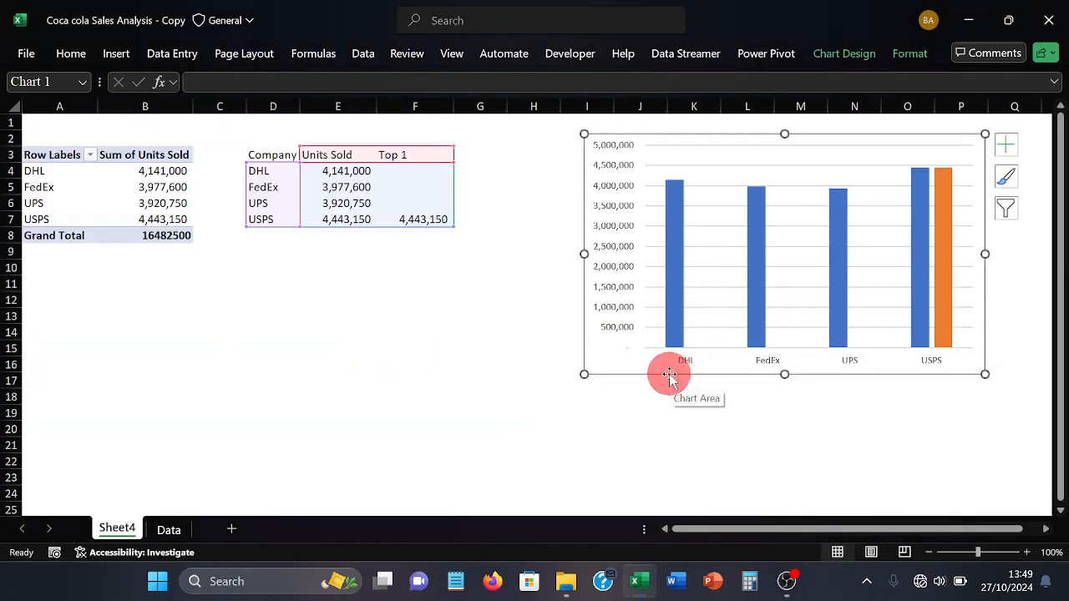
# Move the chart down and closer to the data table, and open the series formatting options for Top 1
pyautogui.moveTo(669, 376); pyautogui.dragTo(587, 410)
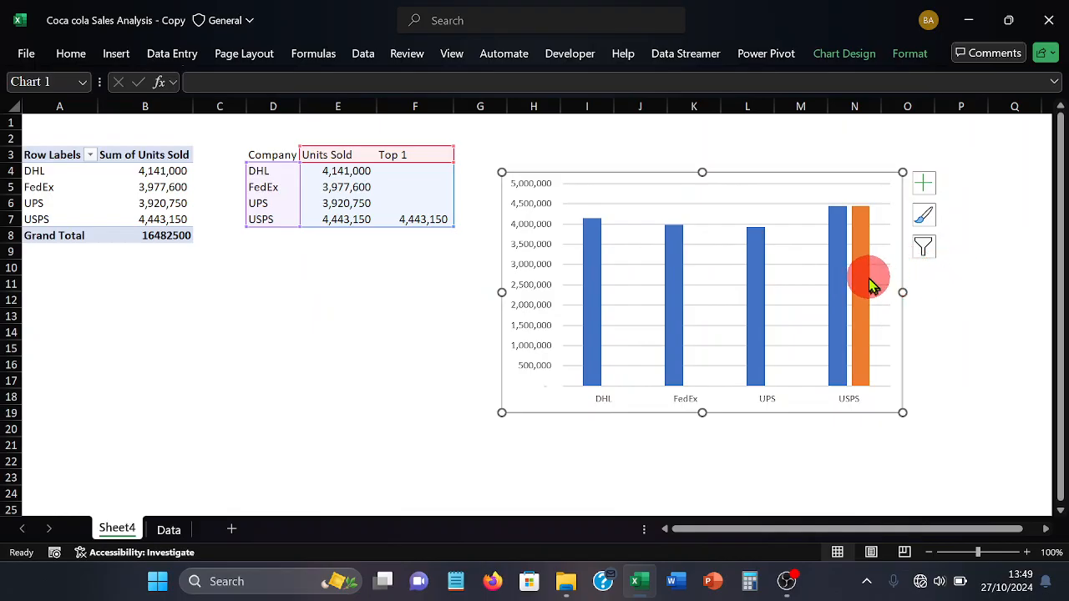
pyautogui.moveTo(848, 269)
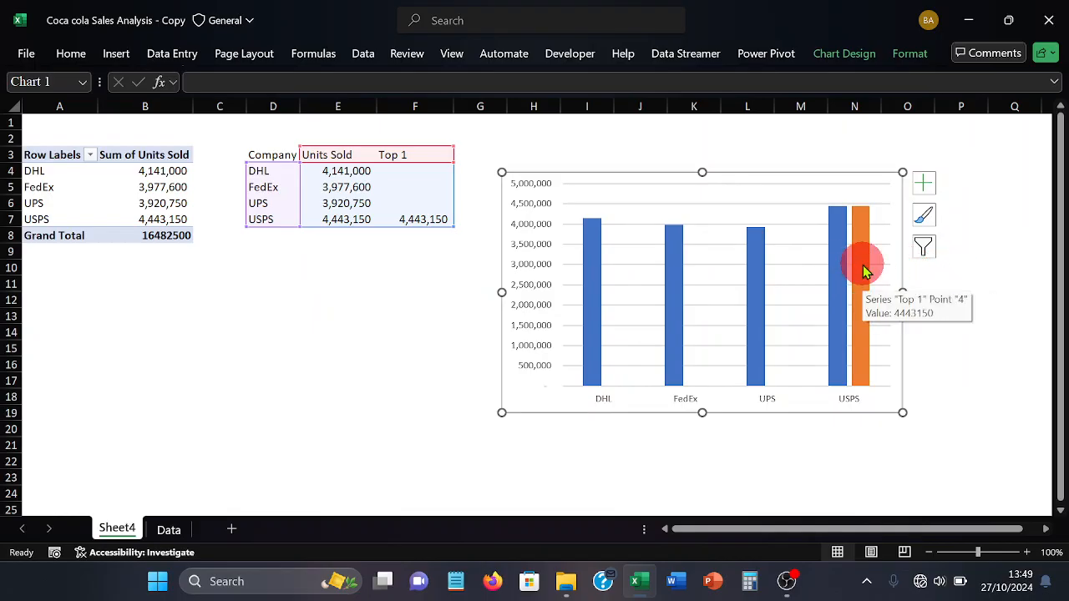
pyautogui.click(864, 269)
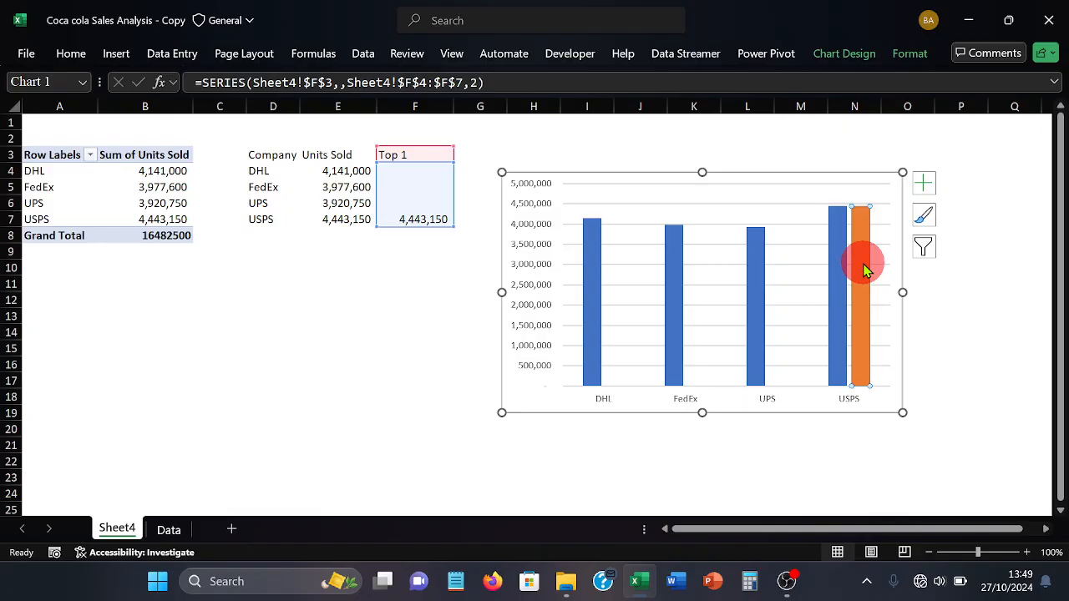
pyautogui.press('ctrl')
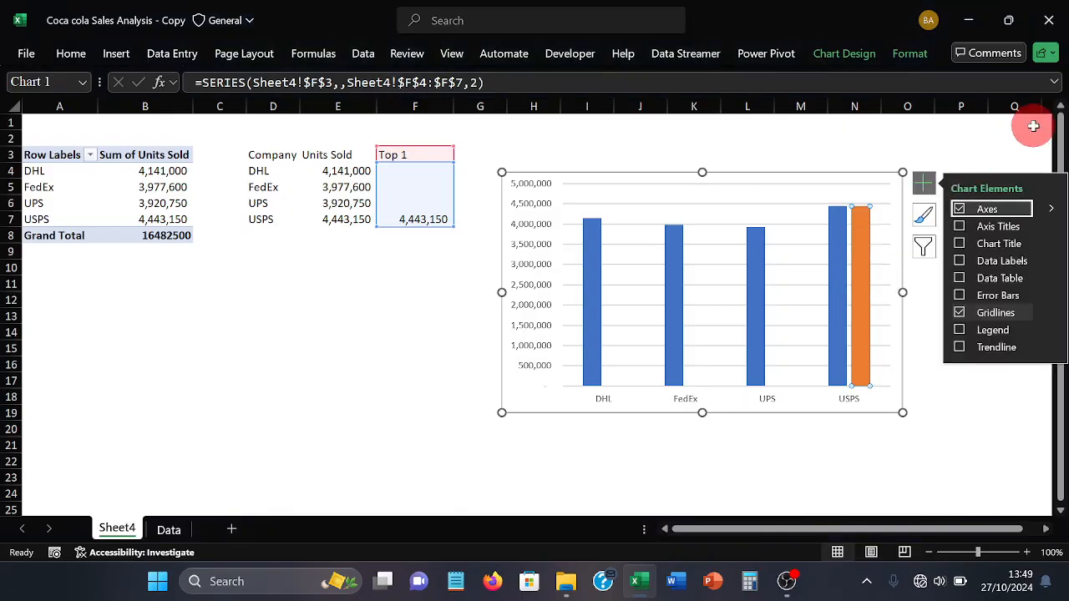
pyautogui.click(1003, 121)
pyautogui.click(1007, 126)
pyautogui.click(859, 233)
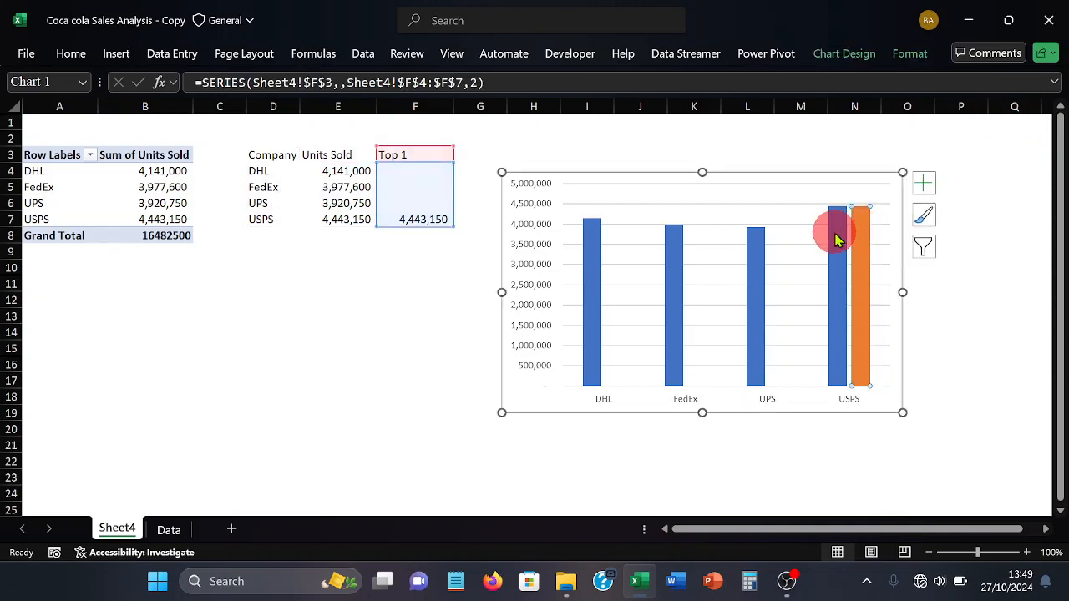
pyautogui.doubleClick(835, 240)
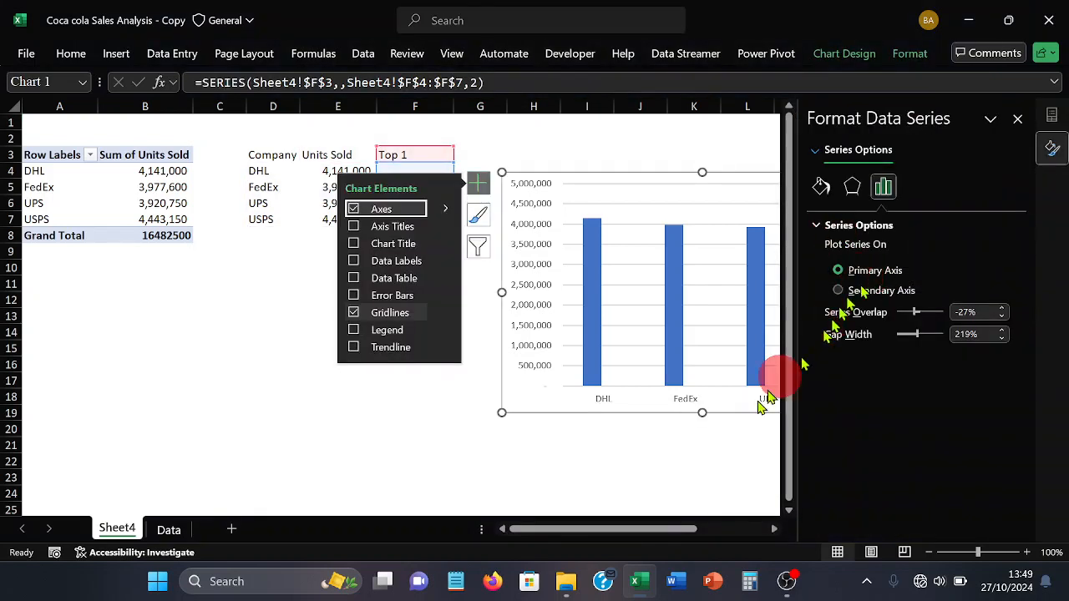
# Set the series overlap to 100% and the gap width to 50%
pyautogui.moveTo(632, 526); pyautogui.dragTo(757, 503)
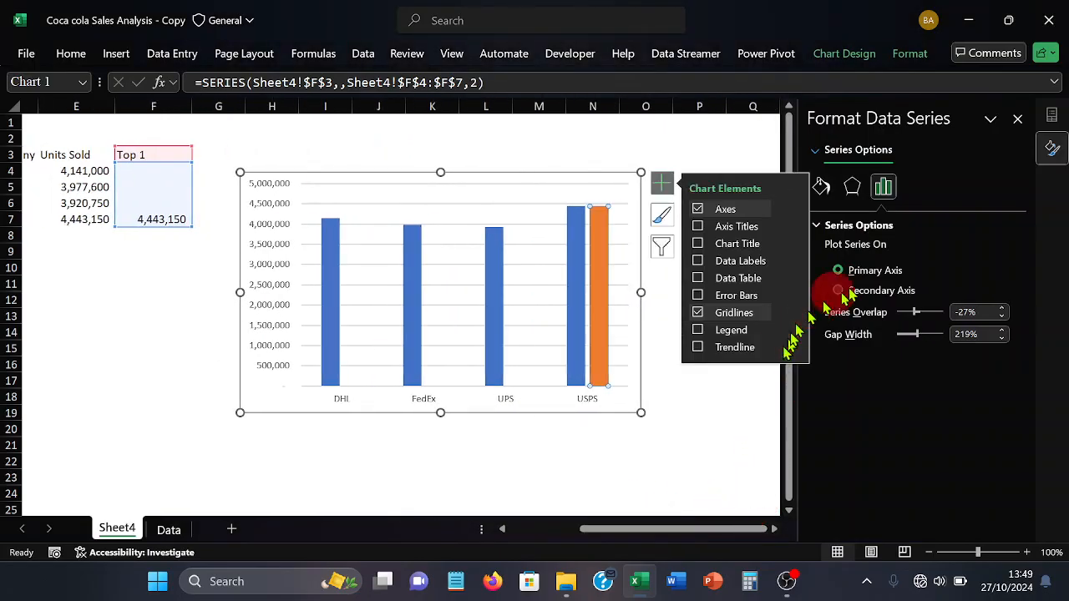
pyautogui.click(669, 184)
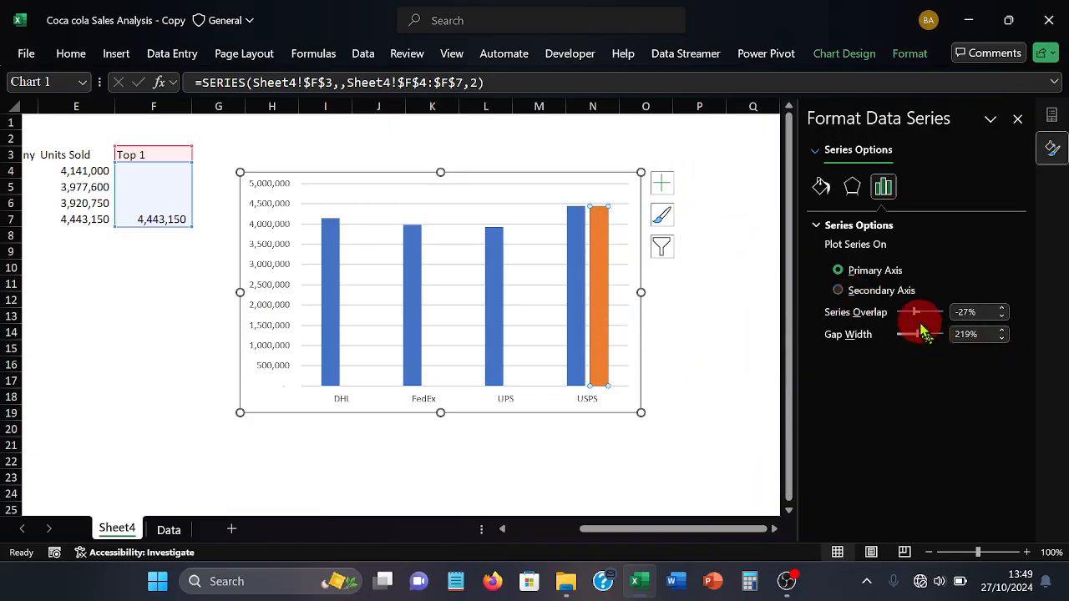
pyautogui.moveTo(918, 317); pyautogui.dragTo(955, 323)
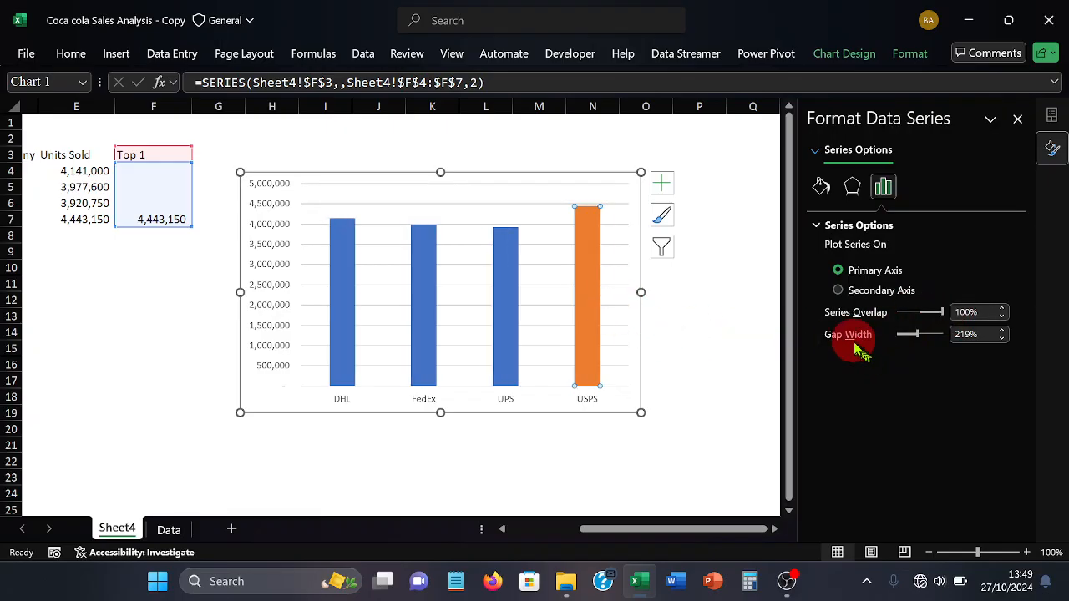
pyautogui.click(965, 334)
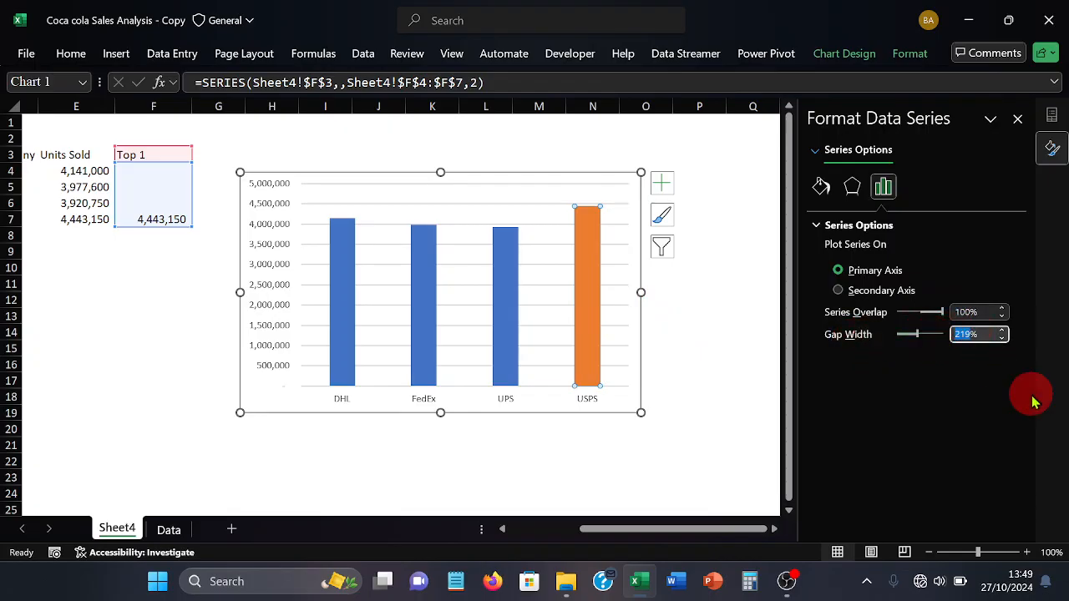
pyautogui.write('5%')
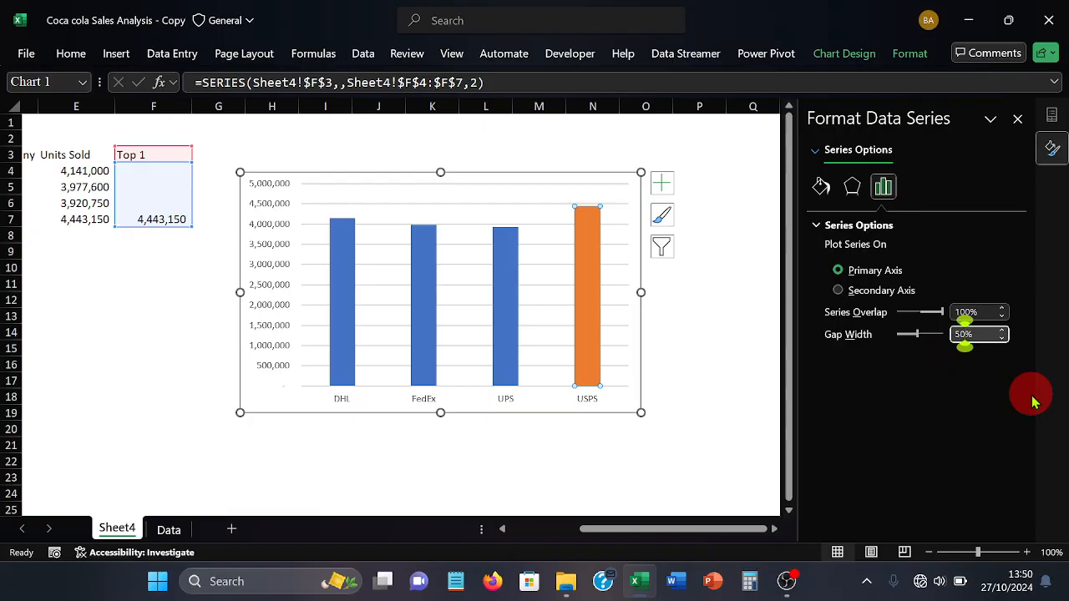
pyautogui.press('Return')
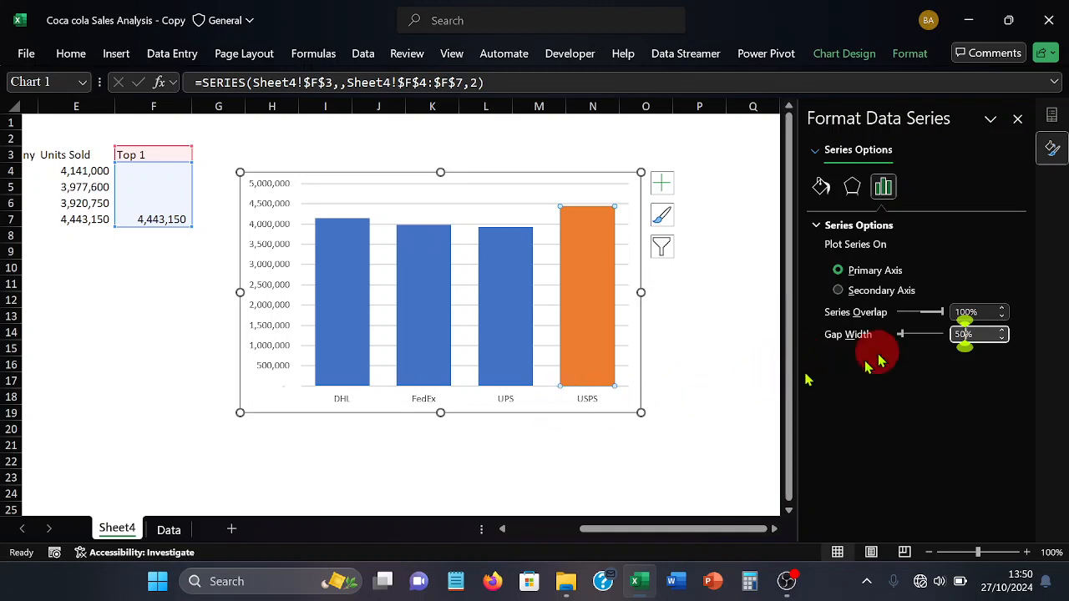
# Fill the Top 1 column for USPS with the standard purple colour
pyautogui.click(823, 187)
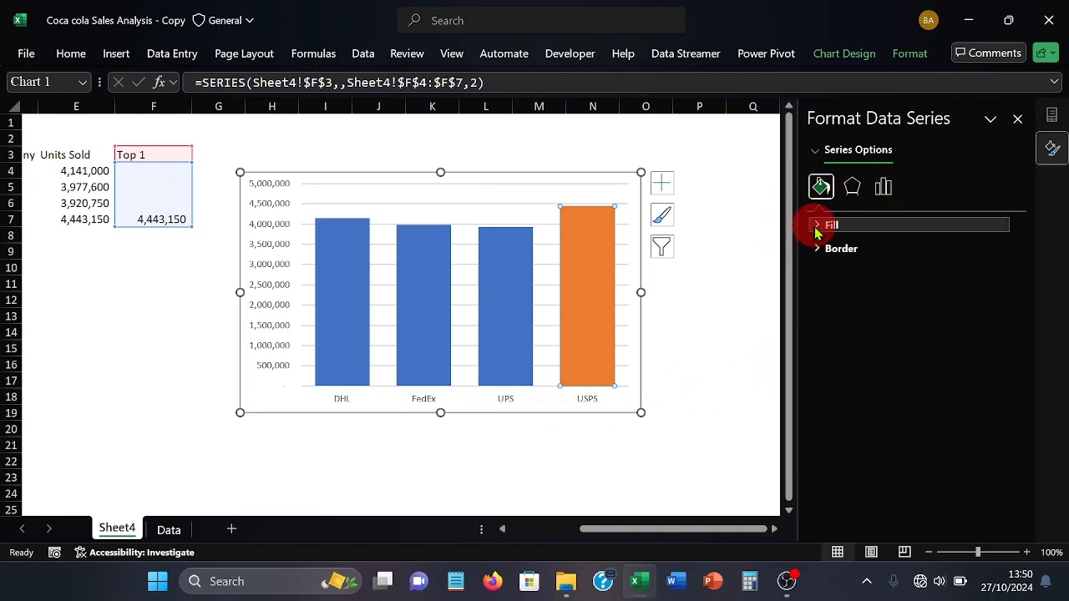
pyautogui.click(817, 226)
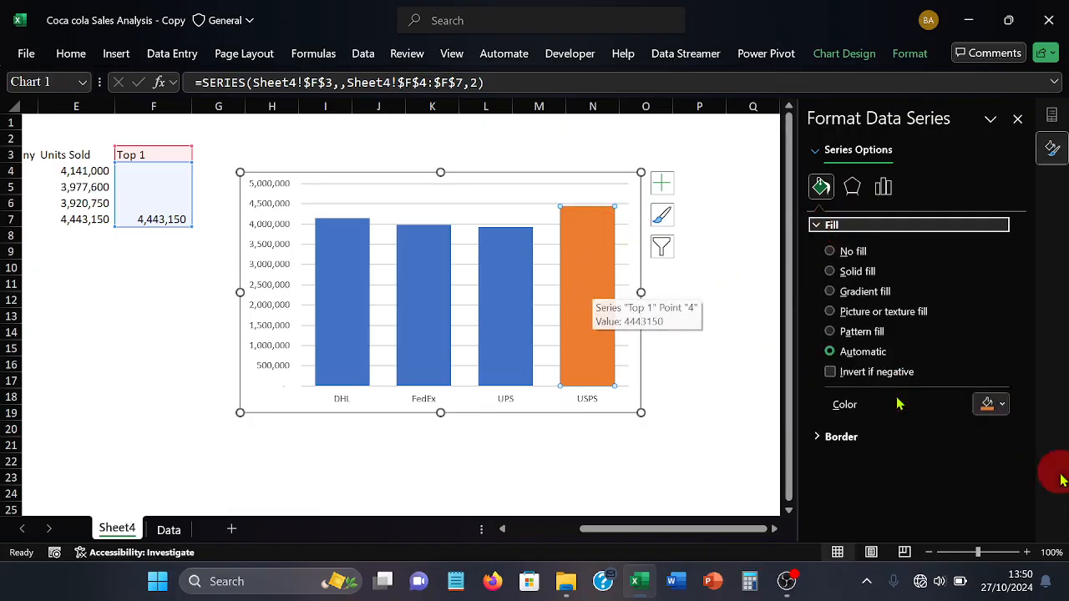
pyautogui.click(1010, 409)
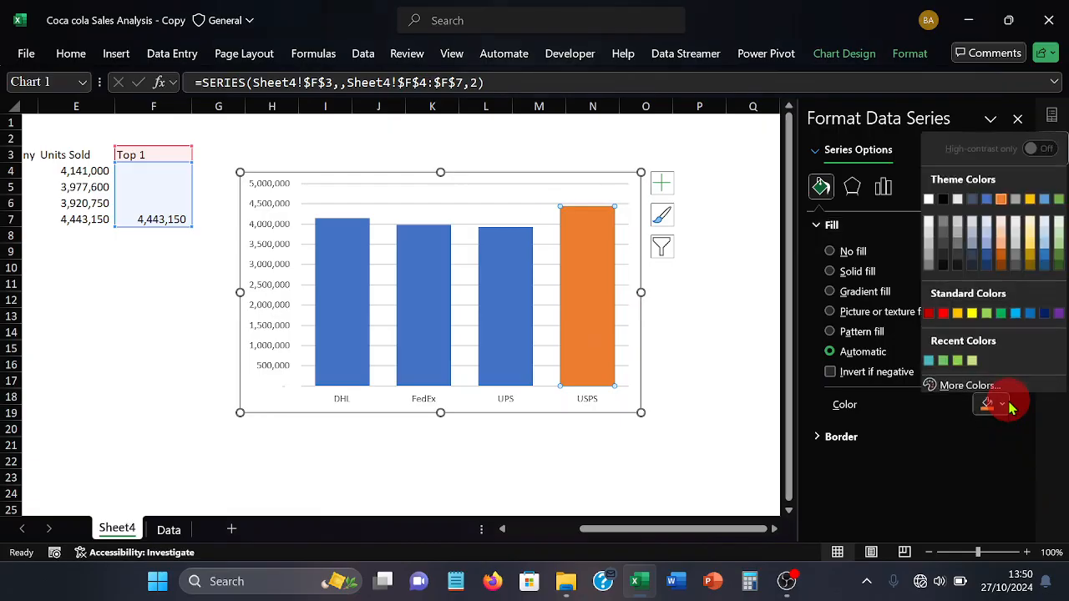
pyautogui.click(1058, 312)
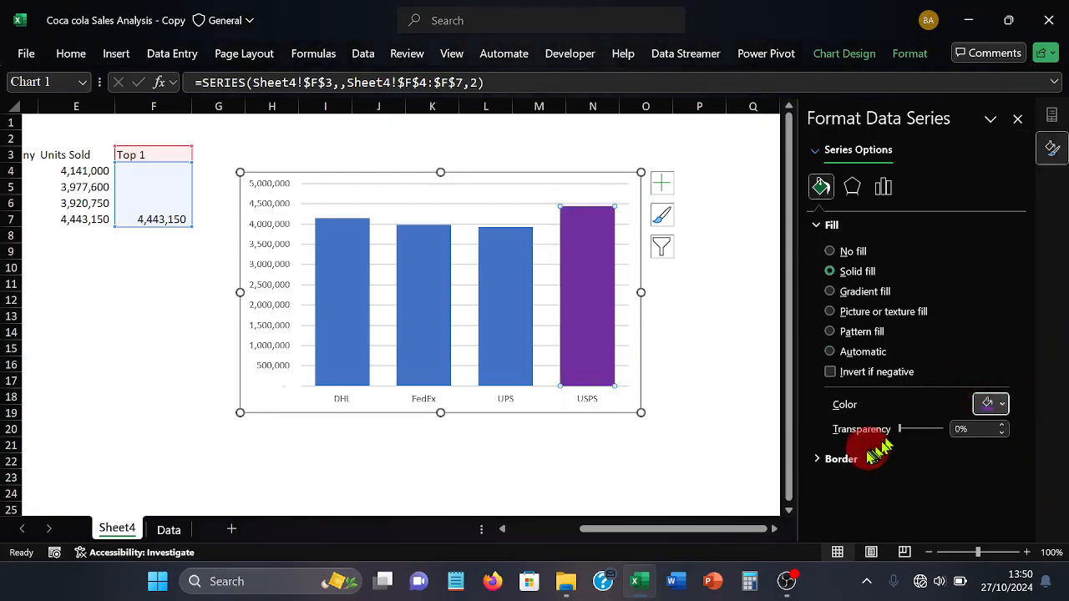
# Give the Top 1 column a solid border in the same standard purple
pyautogui.click(841, 458)
pyautogui.scroll(-3, 878, 456)
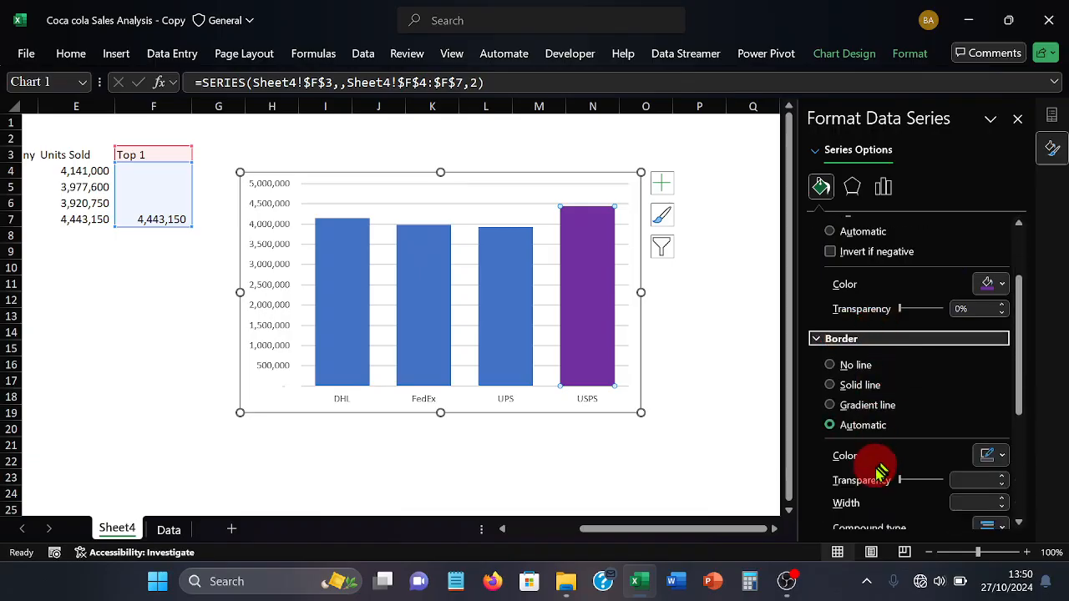
pyautogui.click(1002, 455)
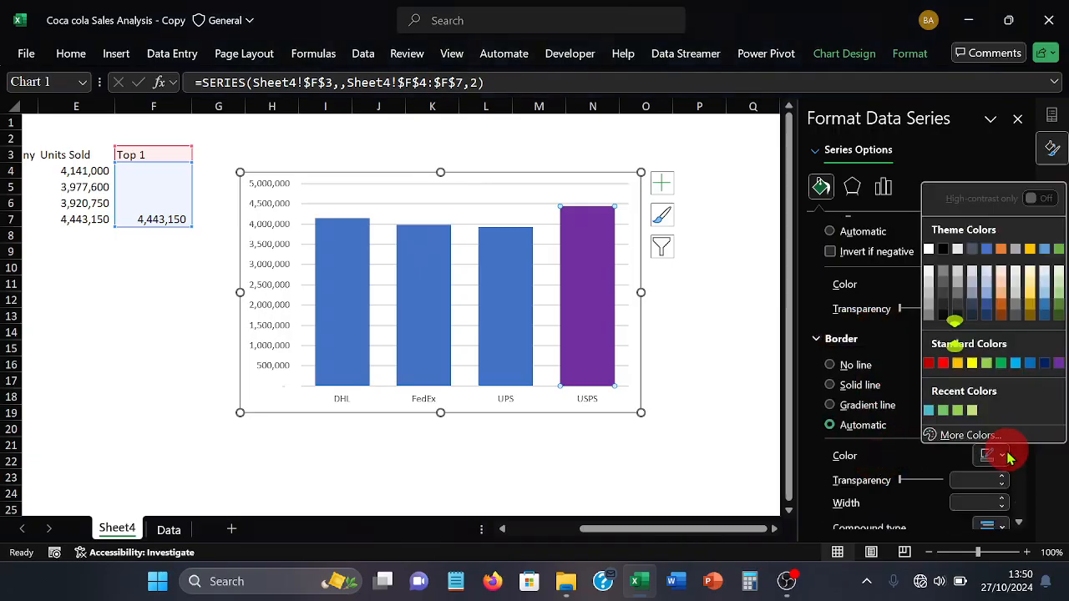
pyautogui.click(1058, 364)
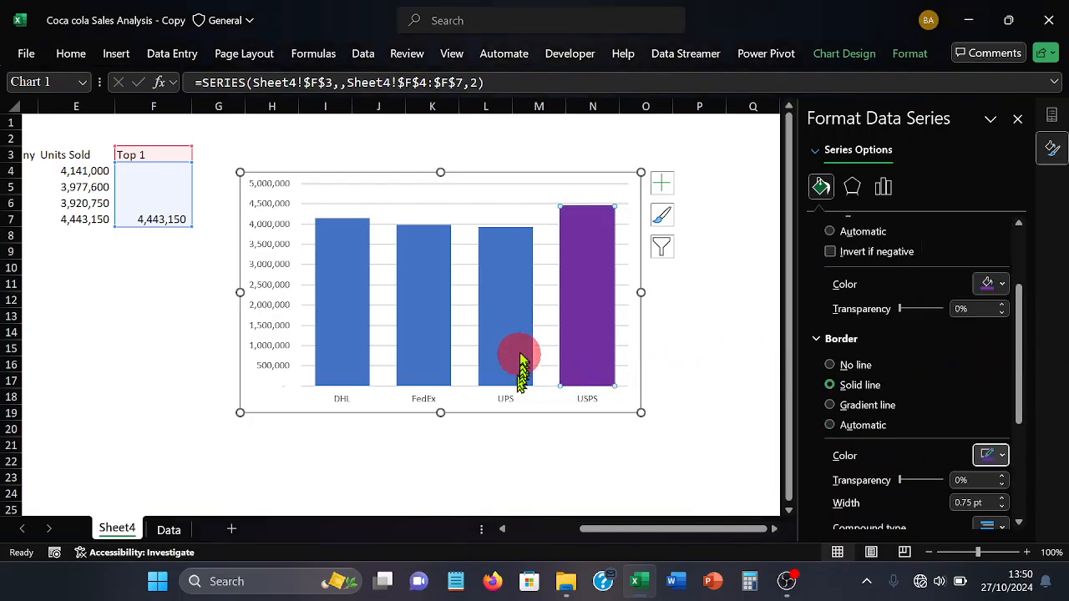
# Give the UPS column a solid border in the darkest black theme shade and a white fill
pyautogui.moveTo(521, 347)
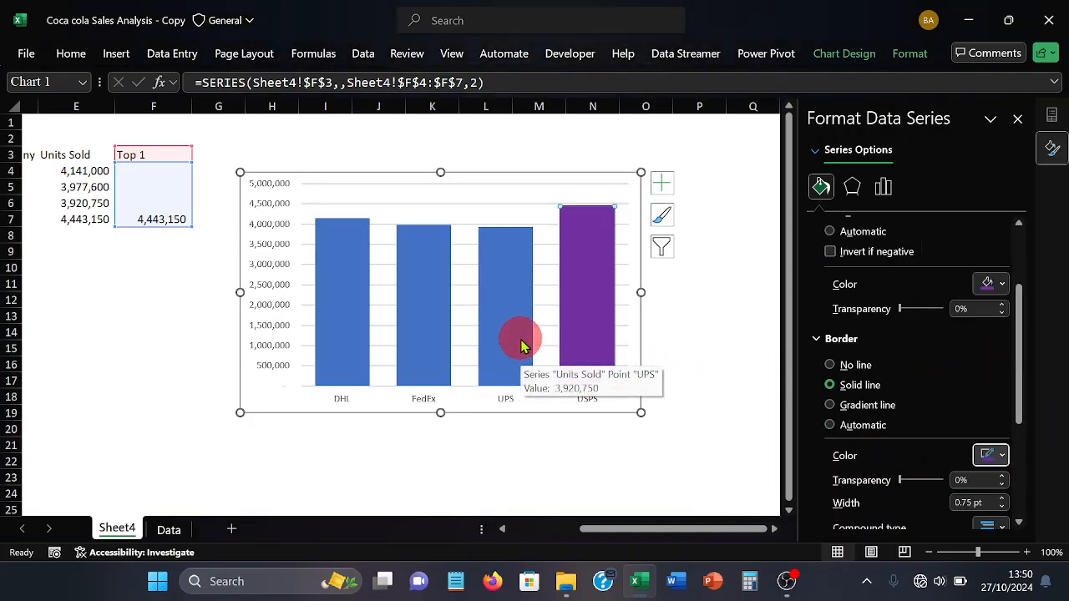
pyautogui.click(521, 346)
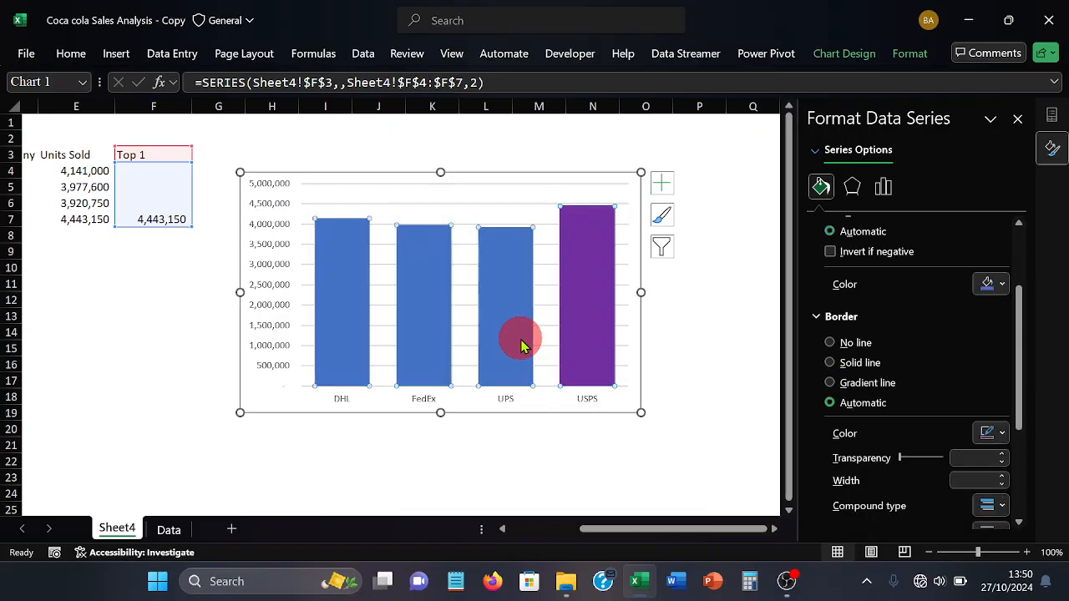
pyautogui.click(519, 344)
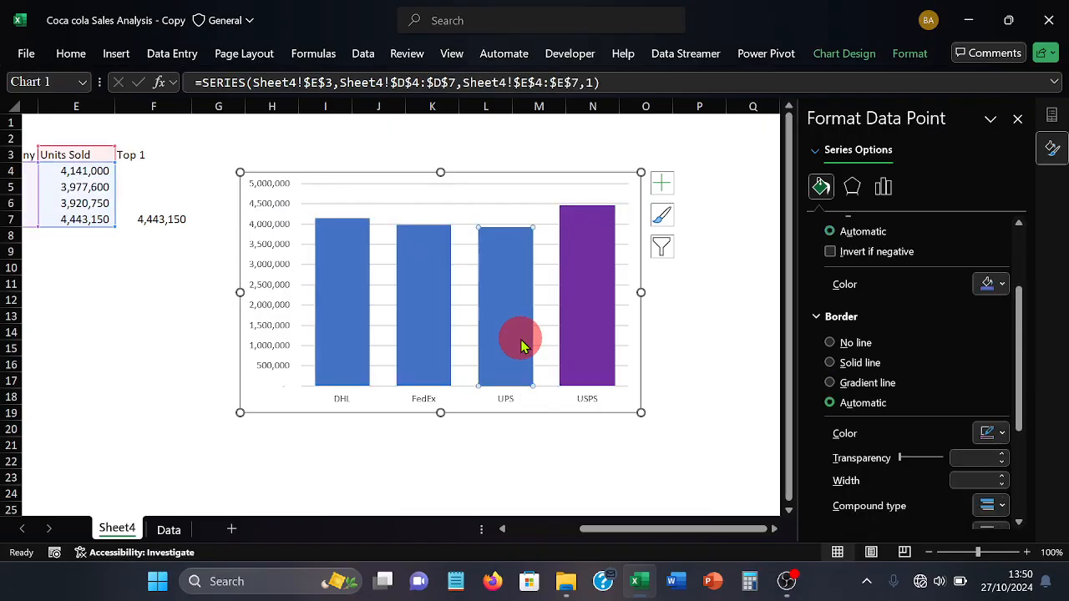
pyautogui.click(1002, 434)
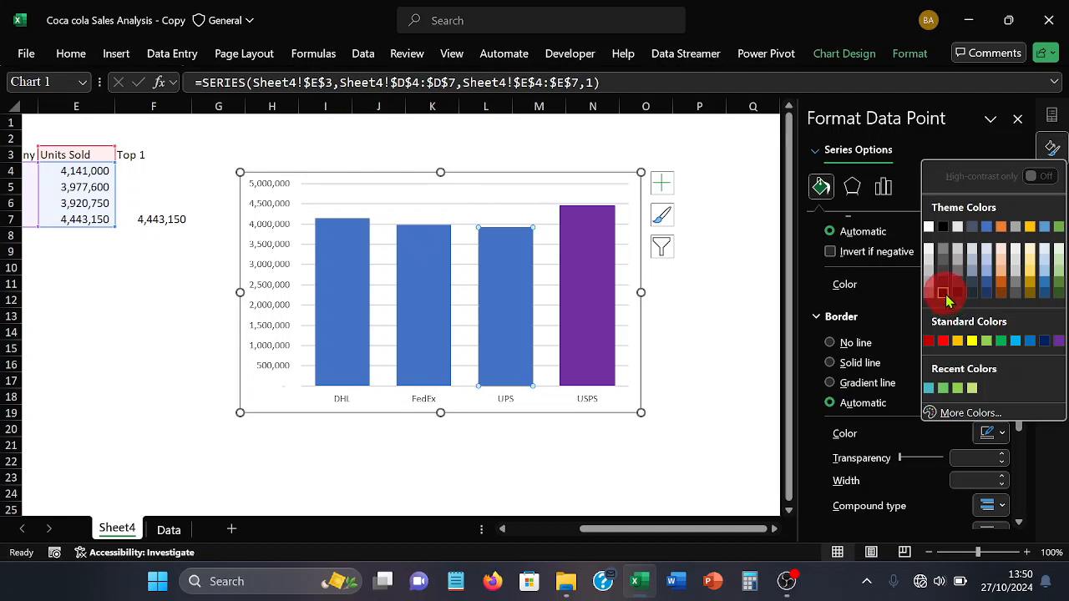
pyautogui.click(944, 293)
pyautogui.click(1002, 286)
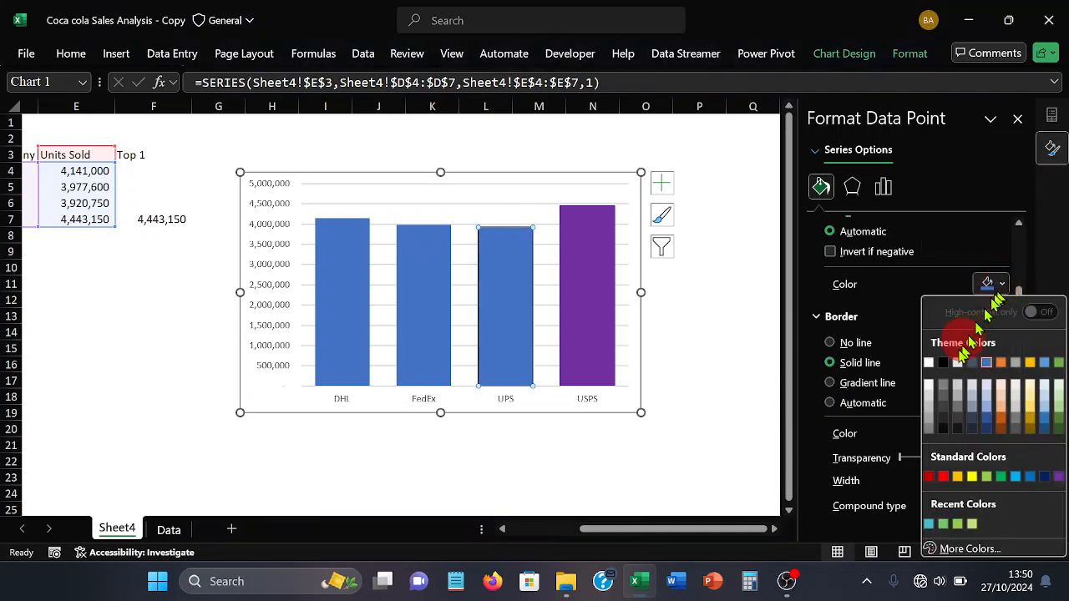
pyautogui.click(933, 364)
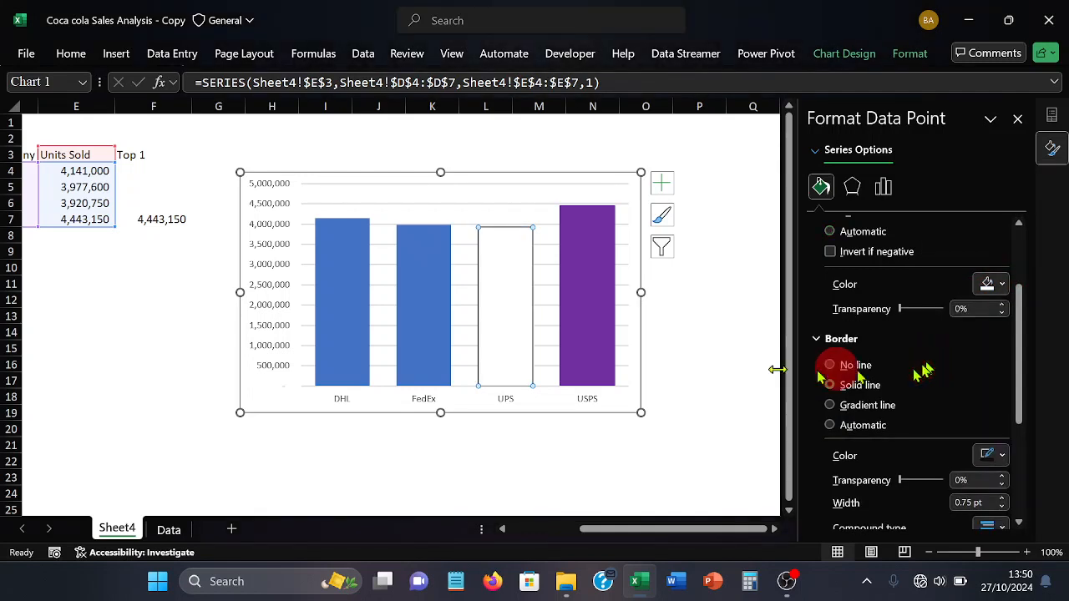
# Format the FedEx column with a solid border in the darkest black theme shade and a white fill
pyautogui.click(422, 336)
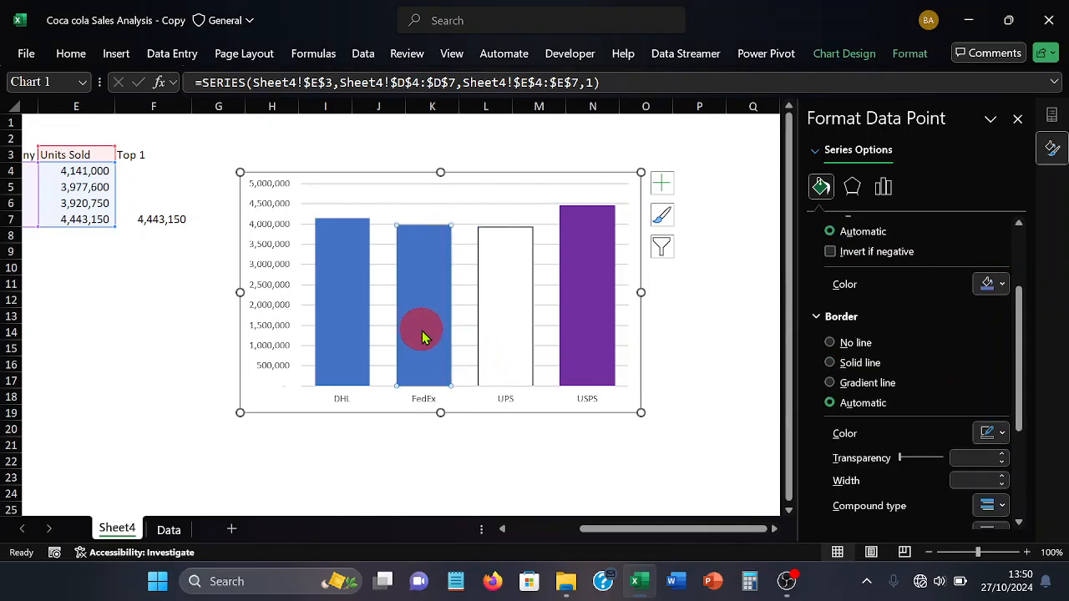
pyautogui.click(1005, 437)
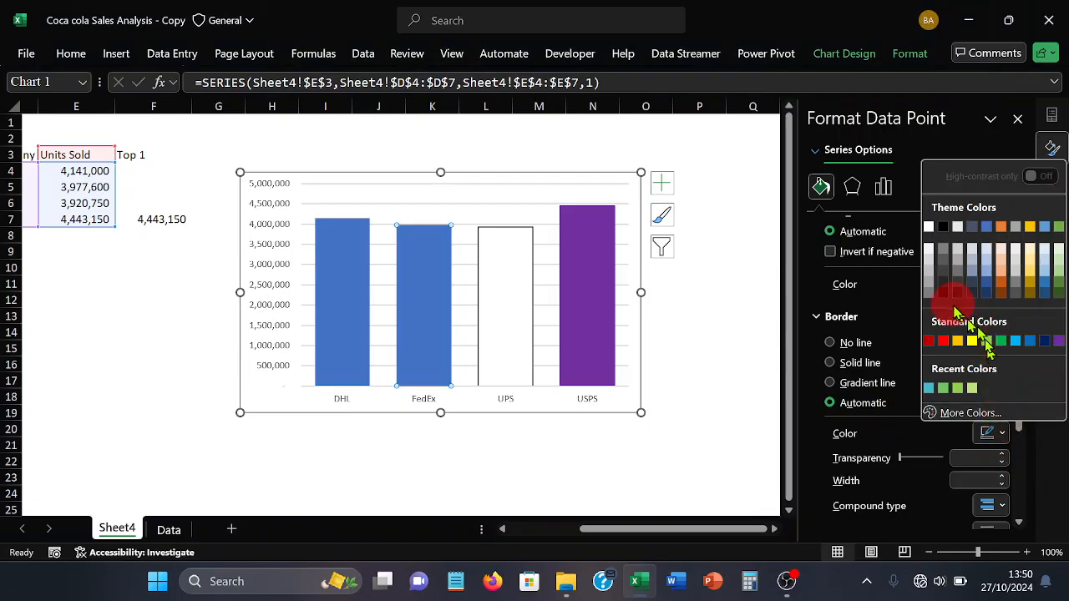
pyautogui.click(943, 293)
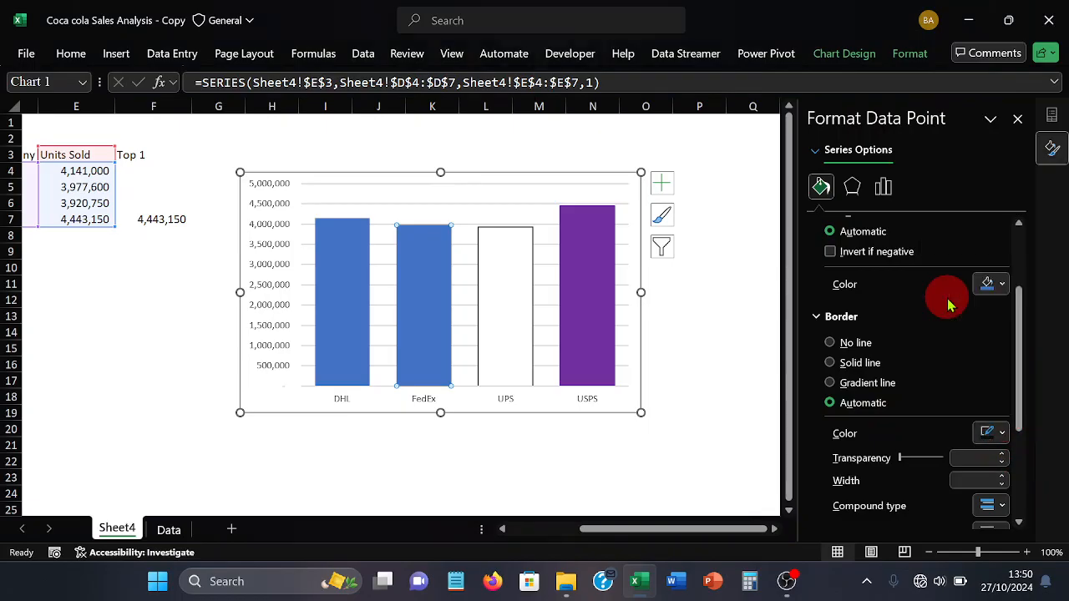
pyautogui.click(998, 285)
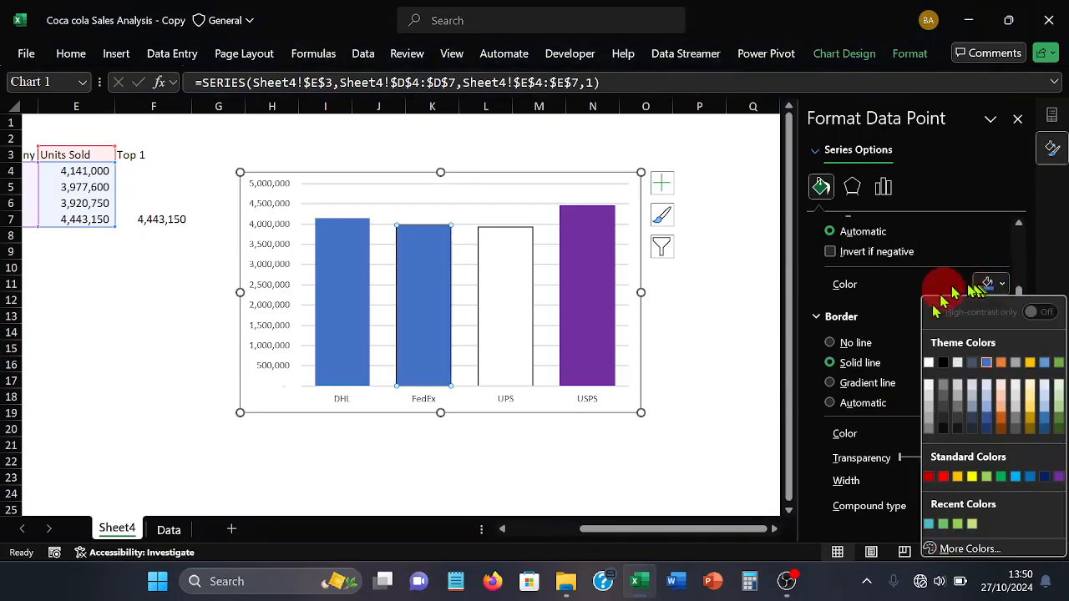
pyautogui.click(929, 366)
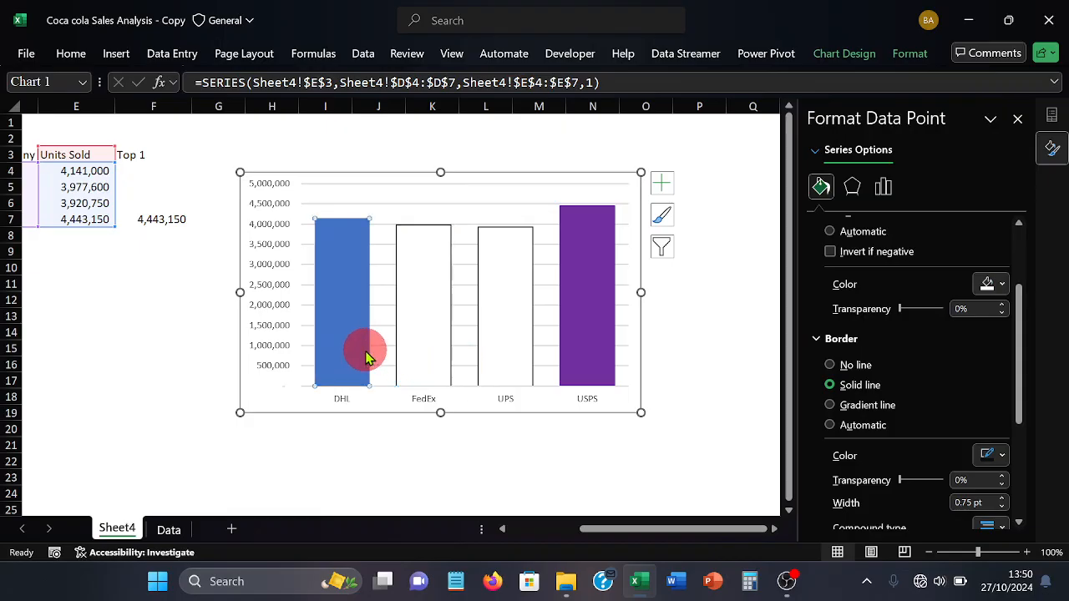
# Fill the DHL column with white and outline it in the darkest black theme shade
pyautogui.click(1001, 285)
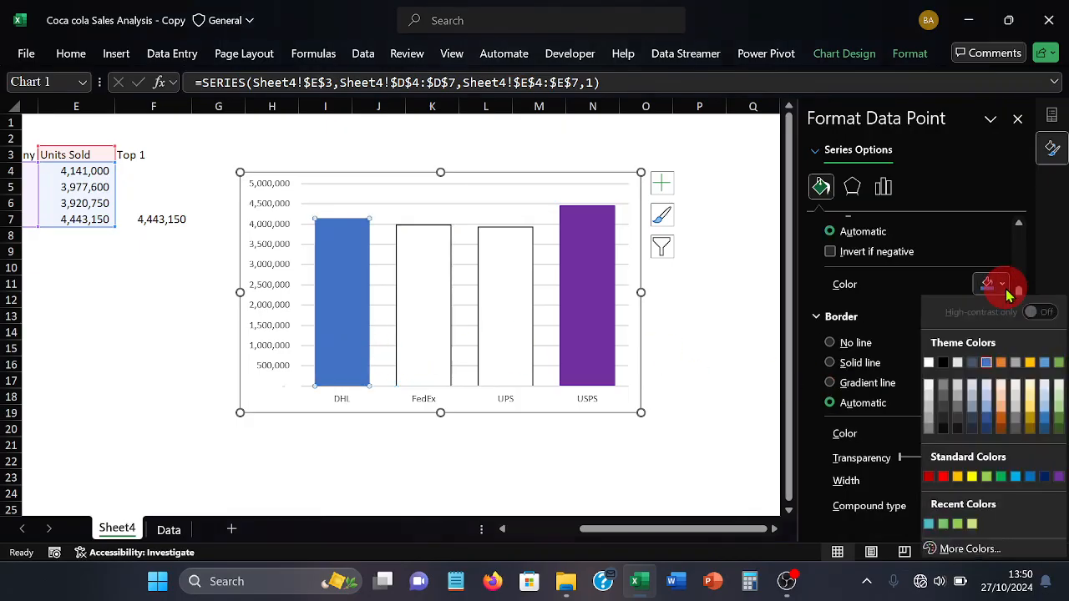
pyautogui.click(928, 368)
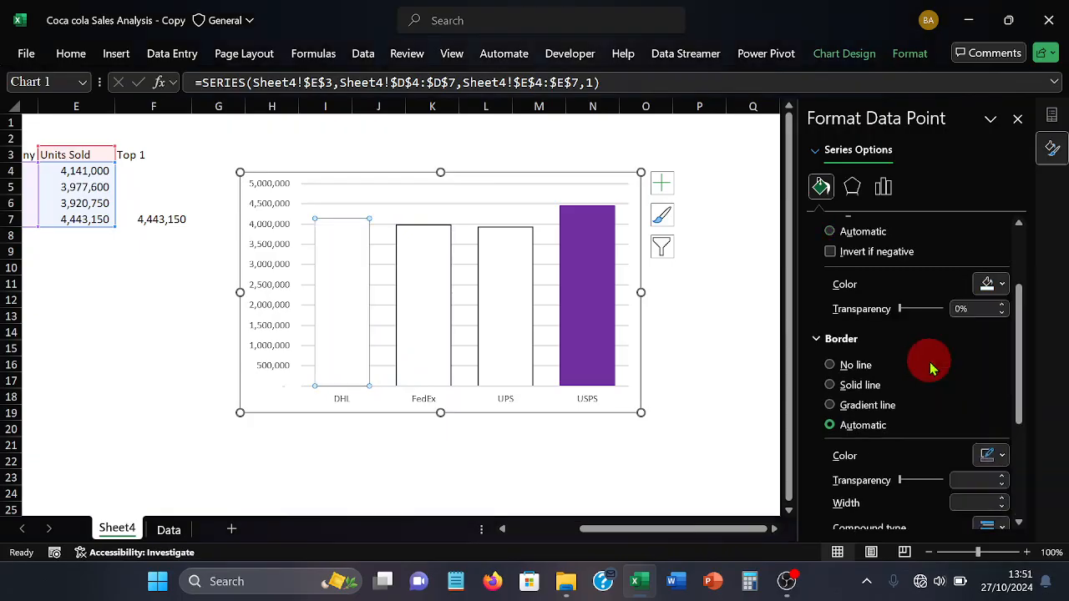
pyautogui.click(1000, 456)
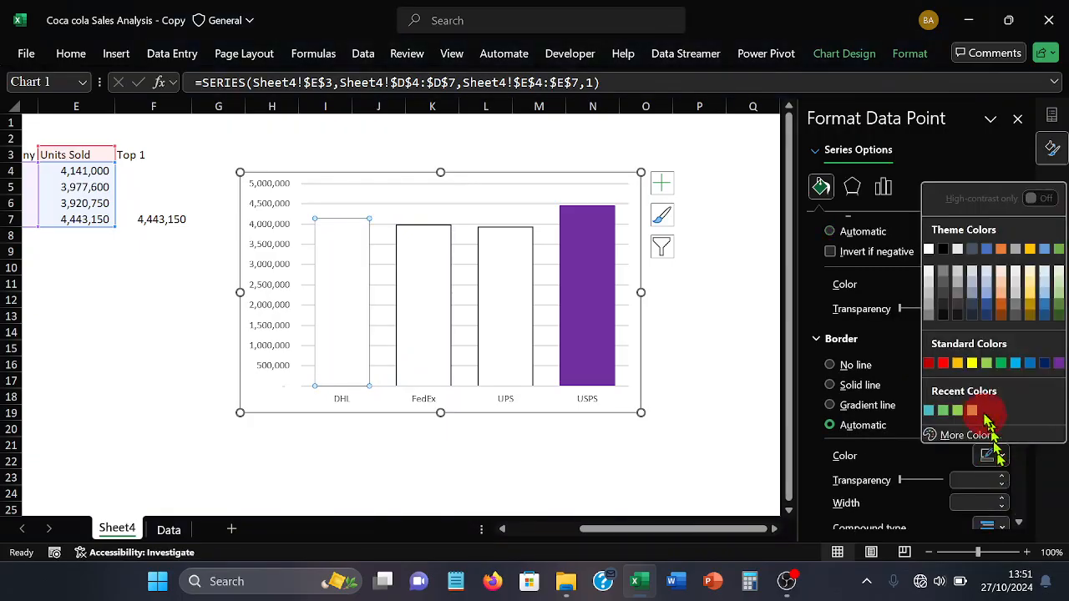
pyautogui.click(944, 316)
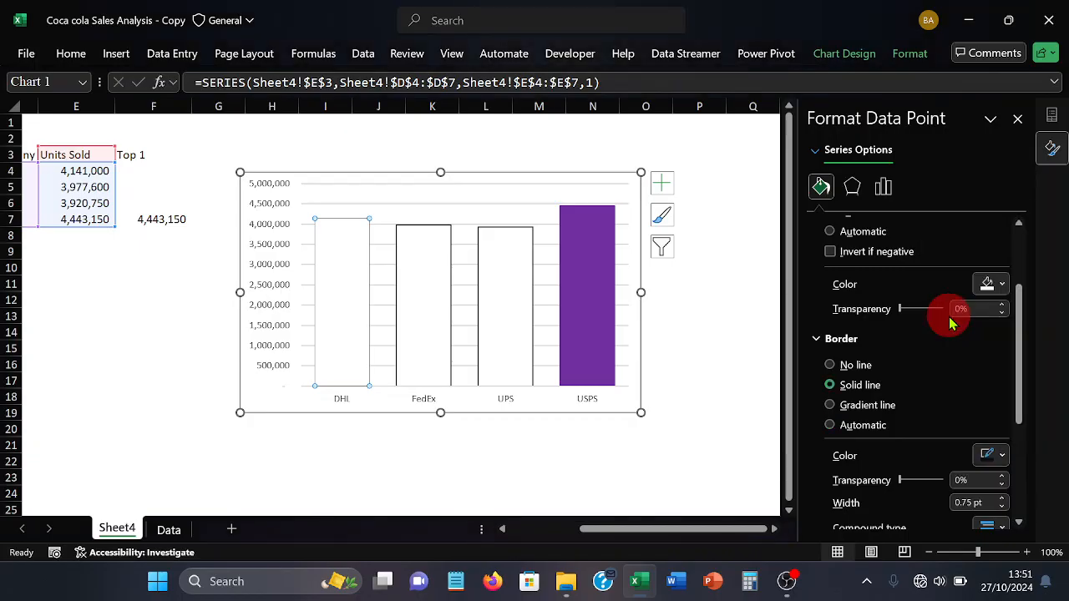
# Set the delivery company labels on the horizontal axis to font size 7 in the darkest black theme shade
pyautogui.click(427, 408)
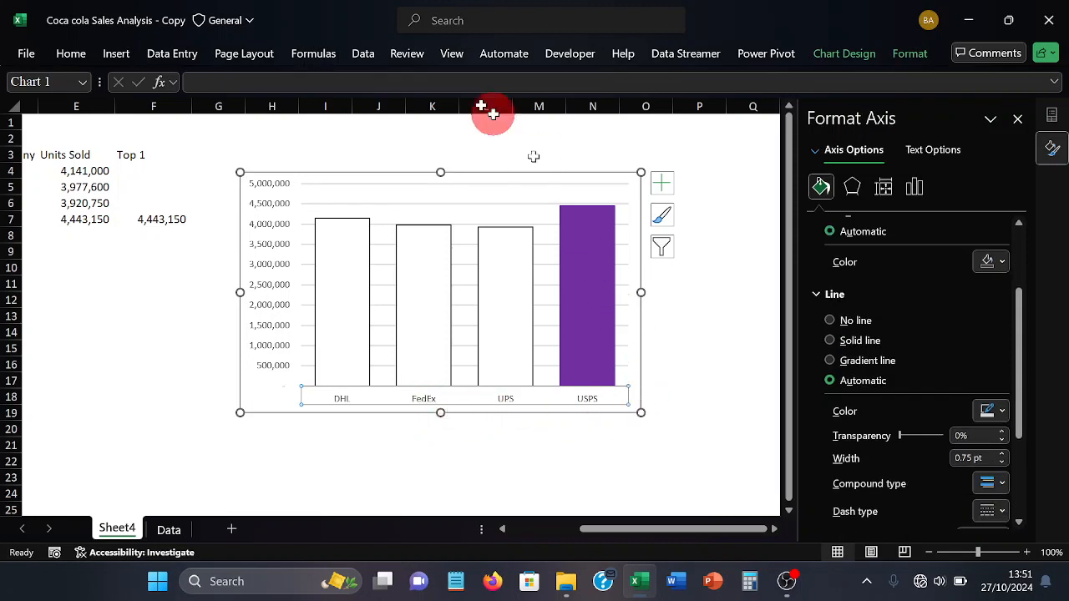
pyautogui.click(71, 55)
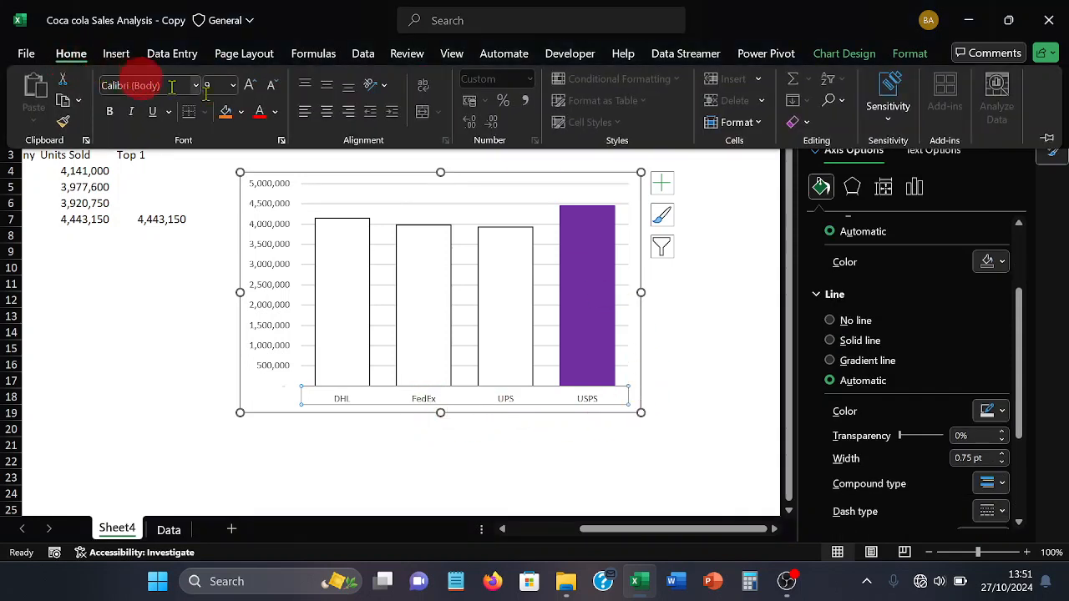
pyautogui.click(272, 86)
pyautogui.click(272, 86)
pyautogui.click(272, 86)
pyautogui.click(271, 86)
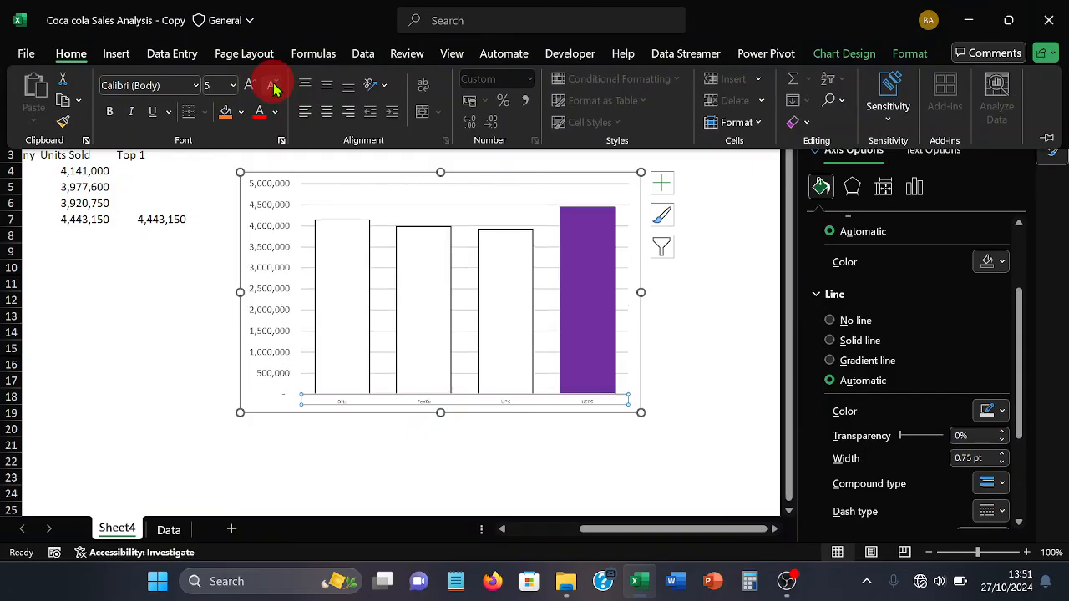
pyautogui.click(266, 85)
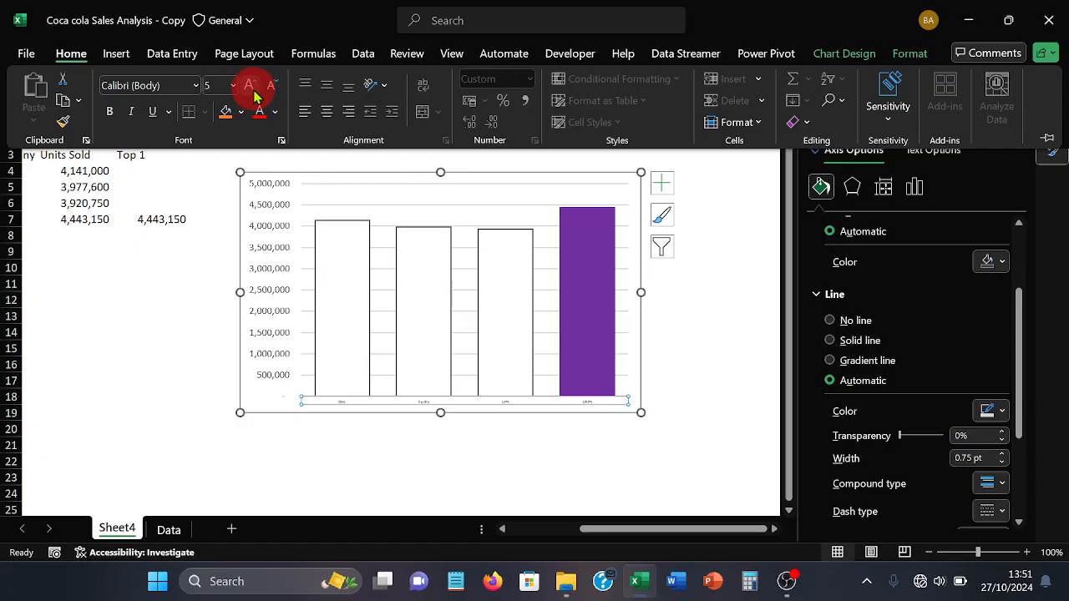
pyautogui.click(250, 86)
pyautogui.click(251, 84)
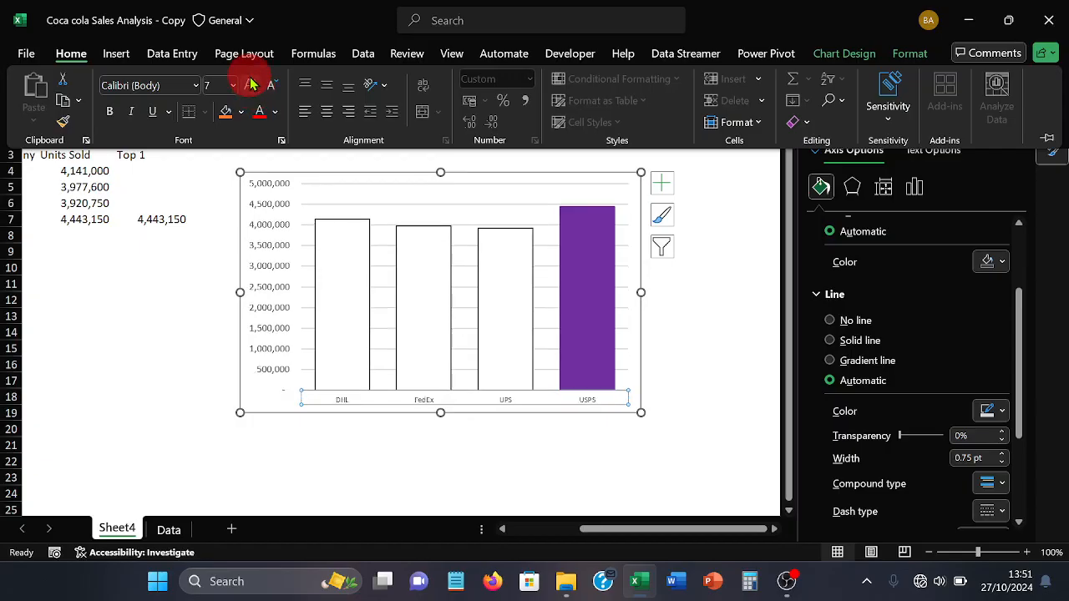
pyautogui.click(276, 112)
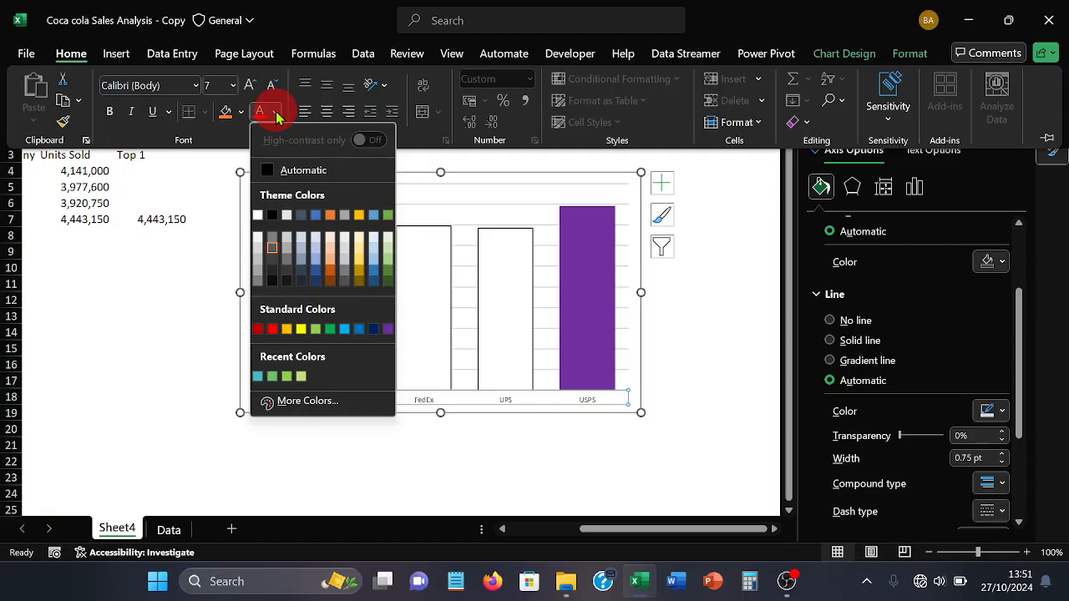
pyautogui.click(274, 283)
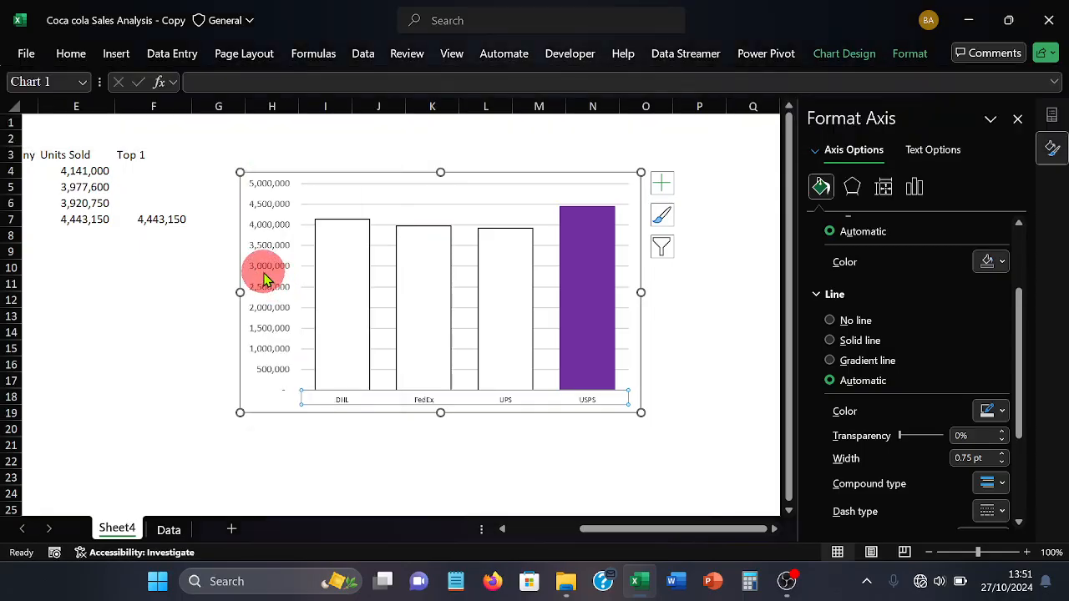
# Reduce the vertical axis labels to font size 7
pyautogui.click(265, 236)
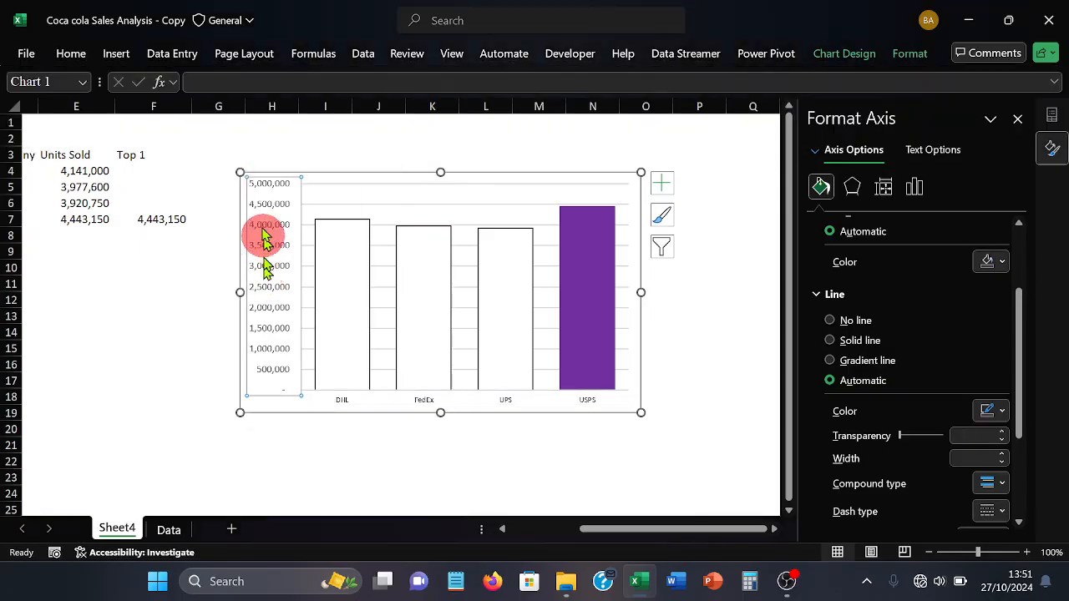
pyautogui.click(84, 60)
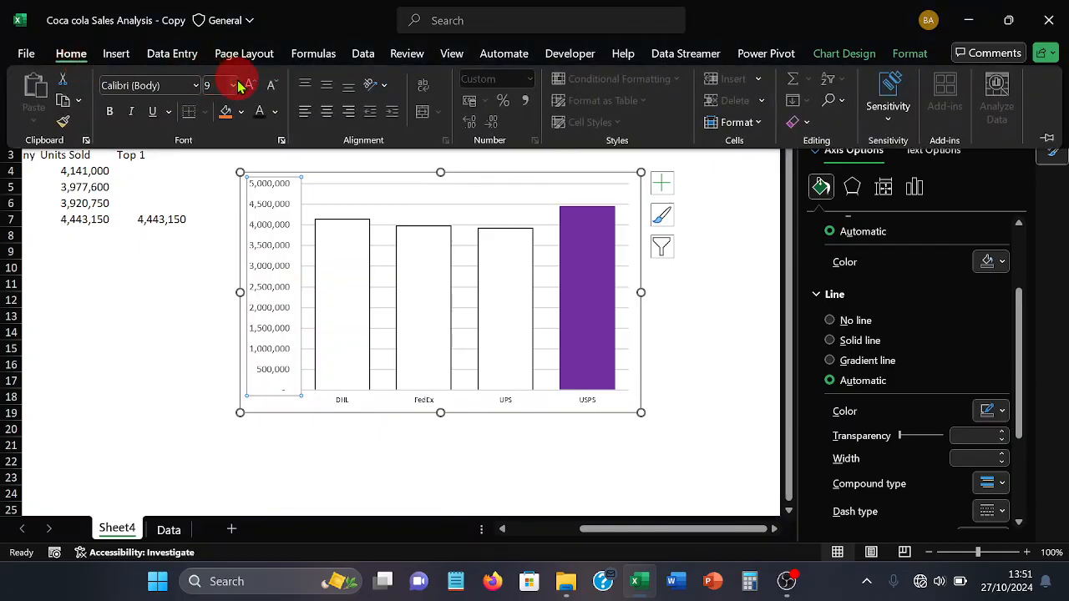
pyautogui.click(273, 87)
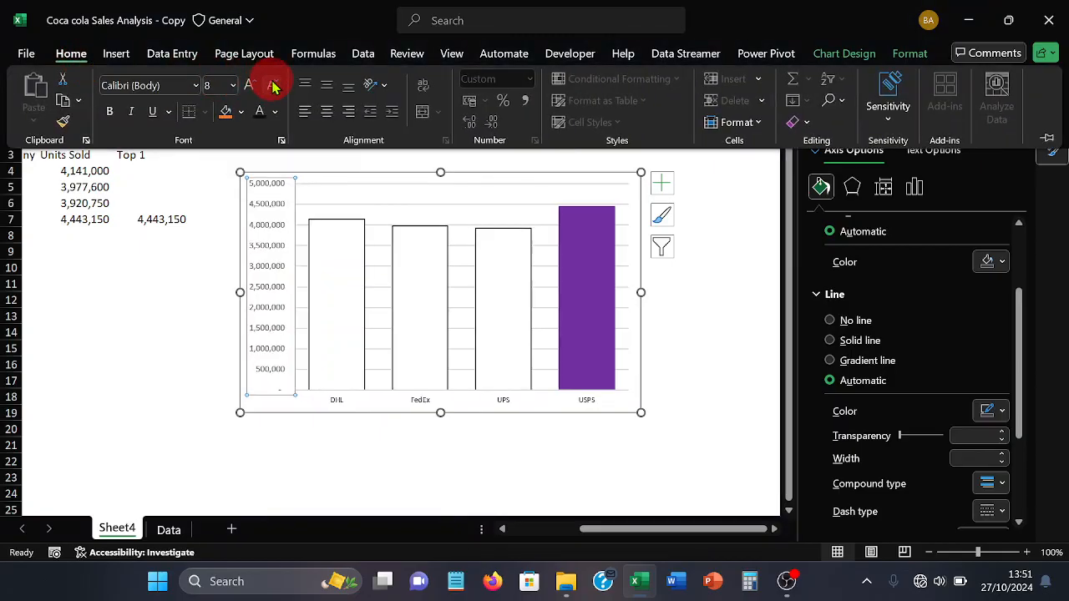
pyautogui.click(274, 86)
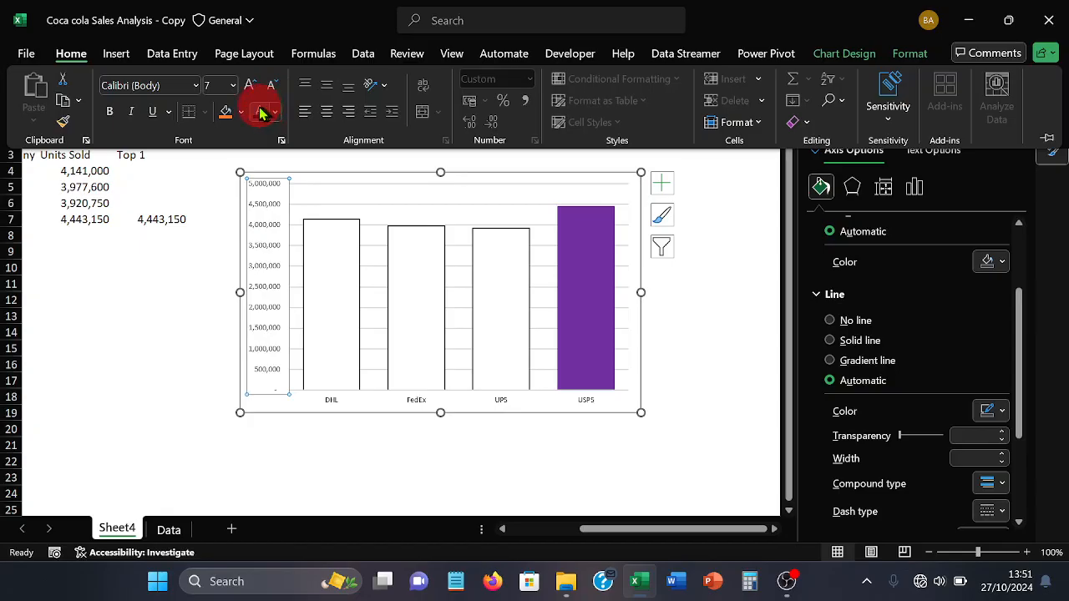
# Delete the major horizontal gridlines from the chart
pyautogui.click(541, 211)
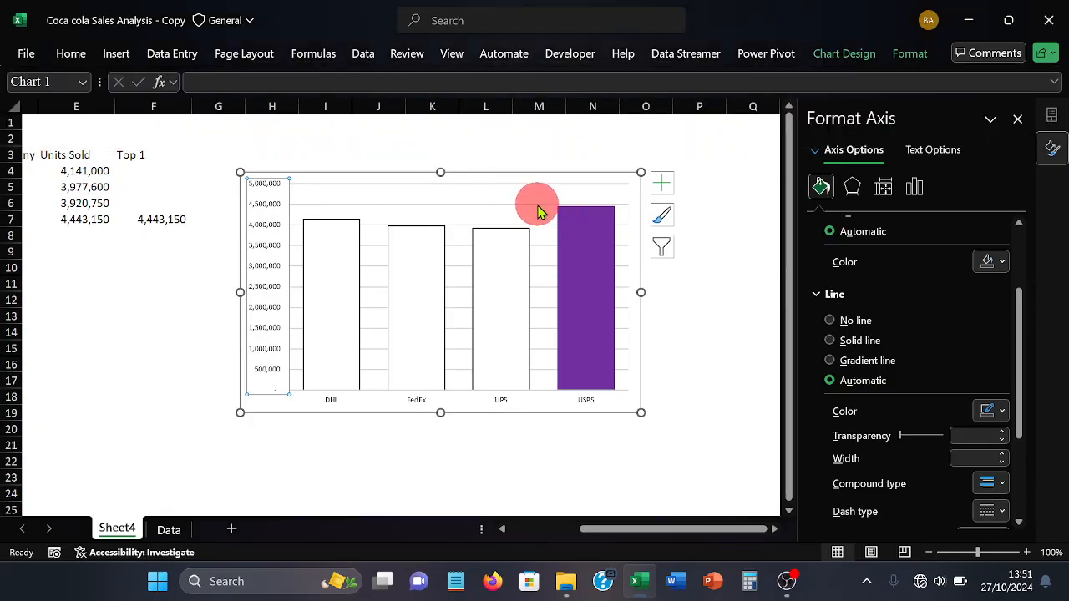
pyautogui.click(540, 211)
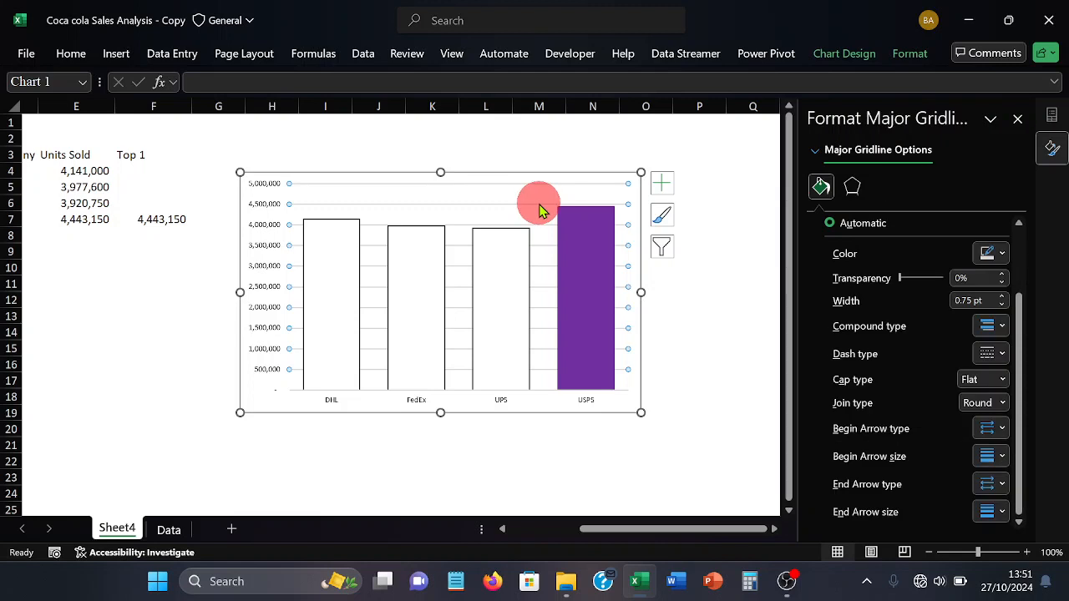
pyautogui.click(539, 204)
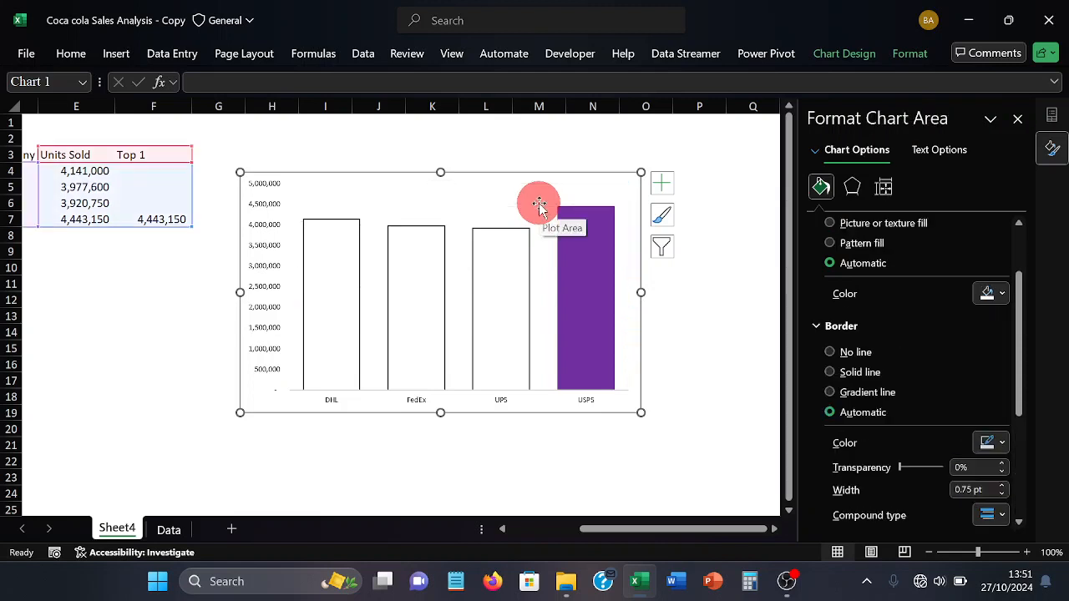
# Set the chart area to no fill and no outline
pyautogui.click(895, 66)
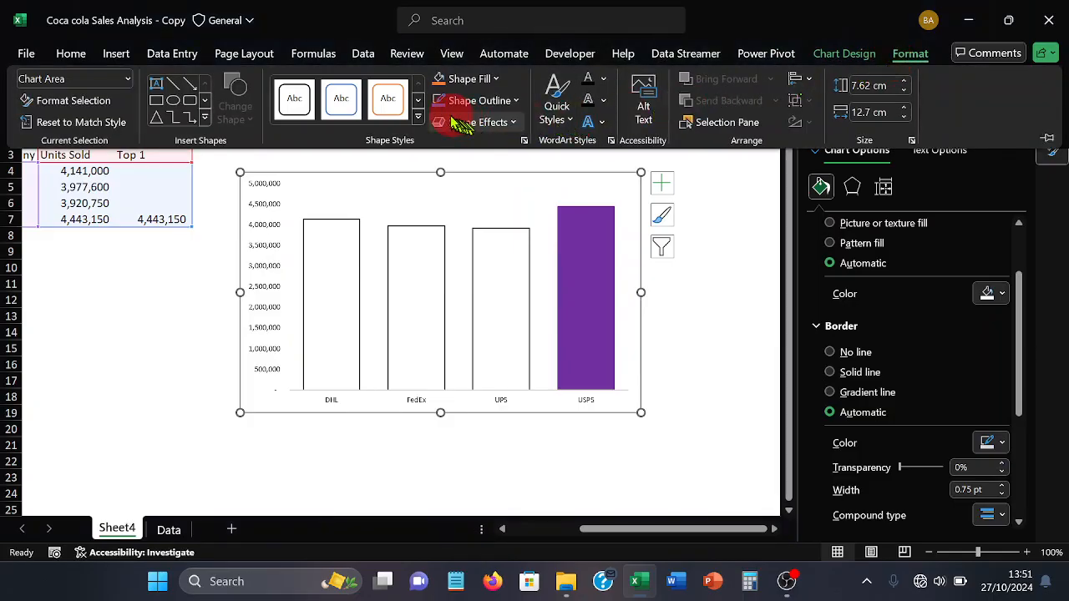
pyautogui.click(504, 78)
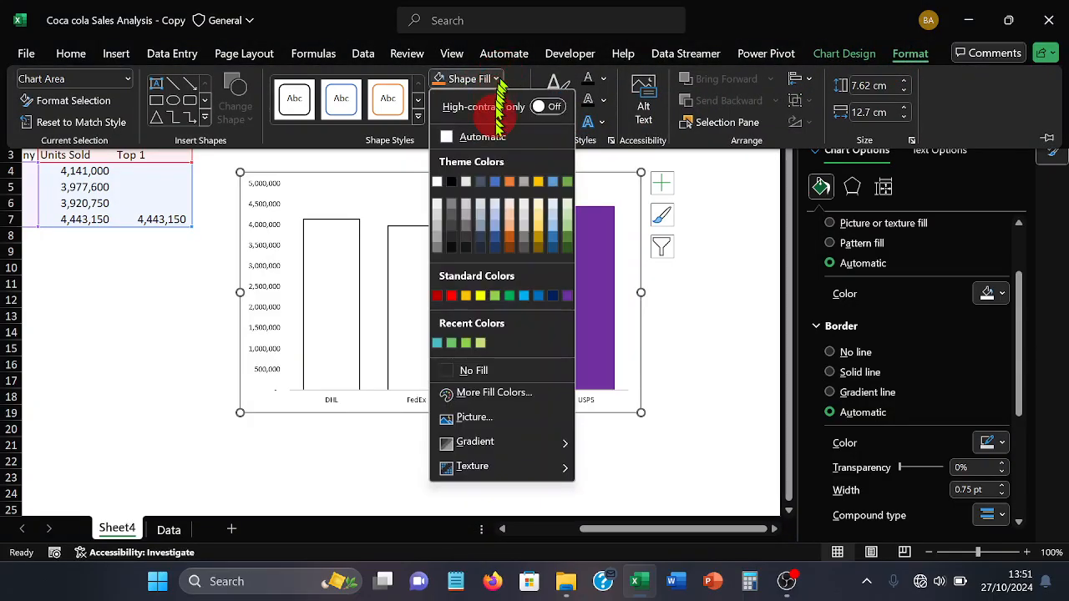
pyautogui.click(491, 370)
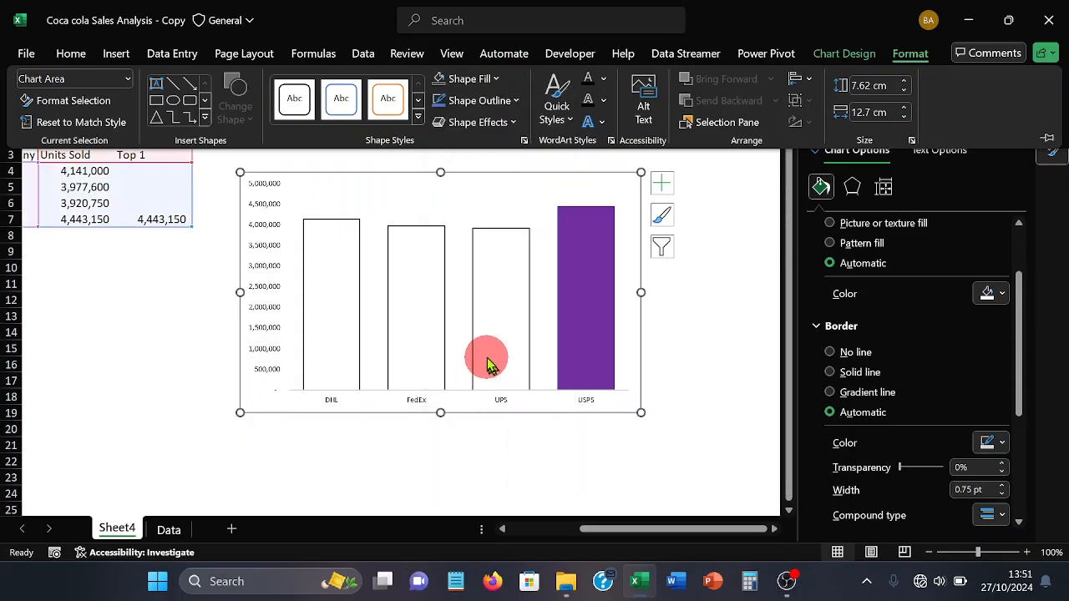
pyautogui.click(515, 101)
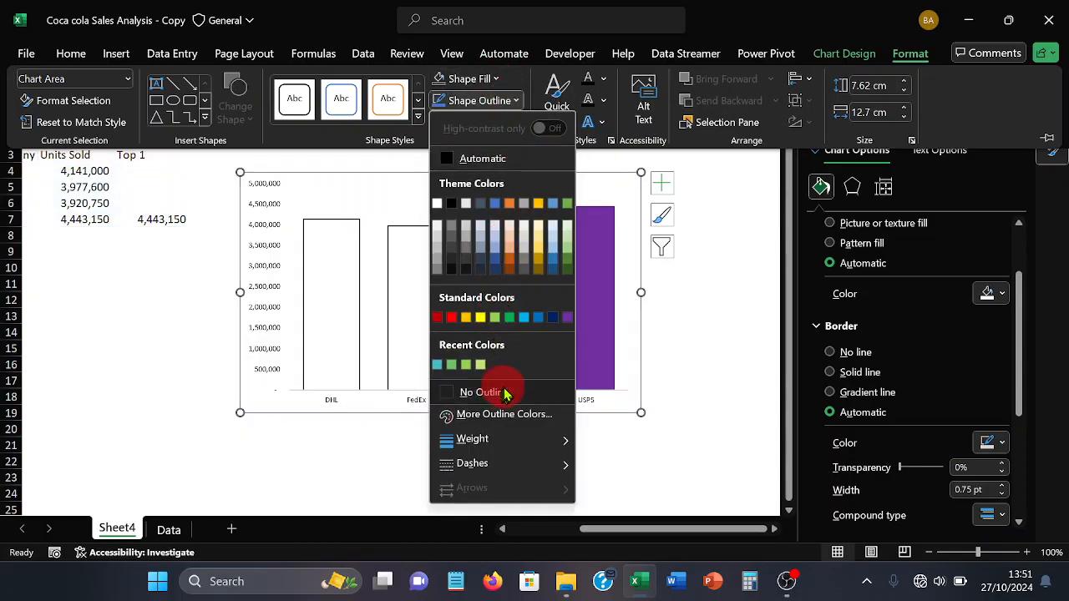
pyautogui.click(497, 392)
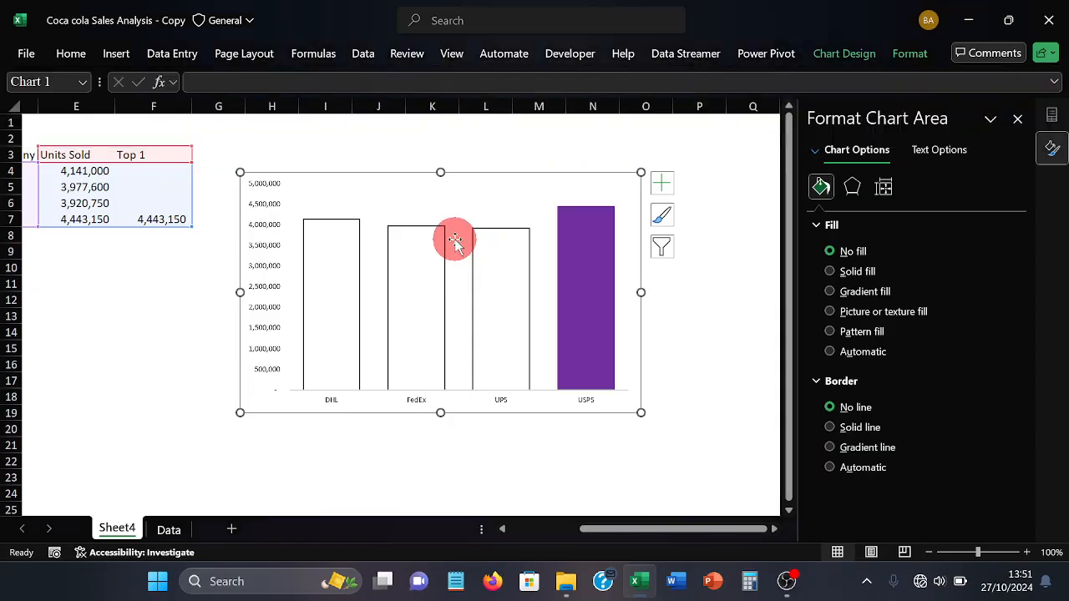
# Set the chart's plot area to no fill and no outline
pyautogui.click(454, 242)
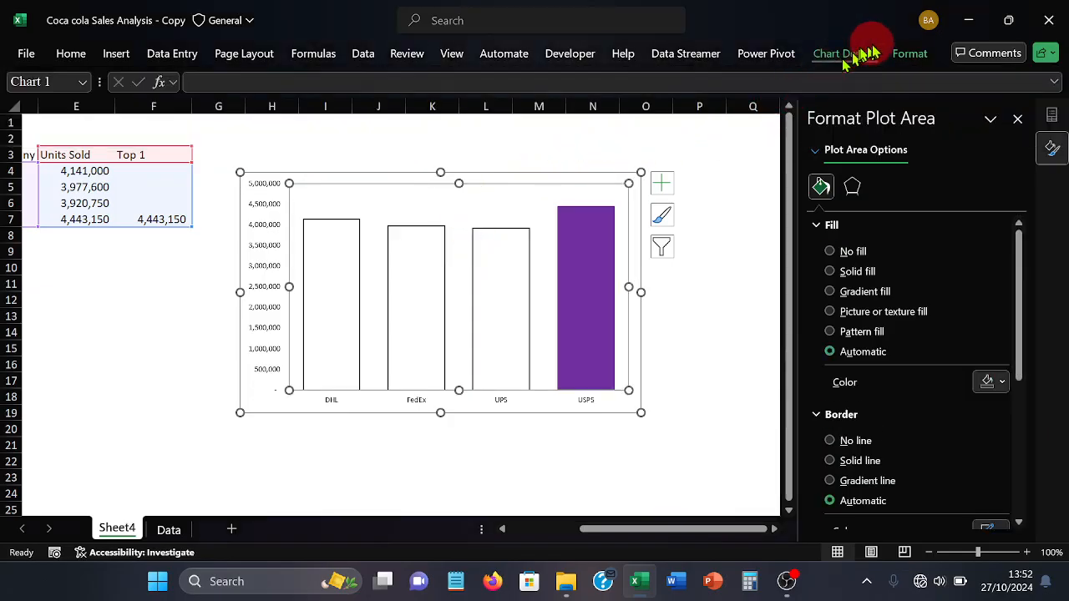
pyautogui.click(909, 53)
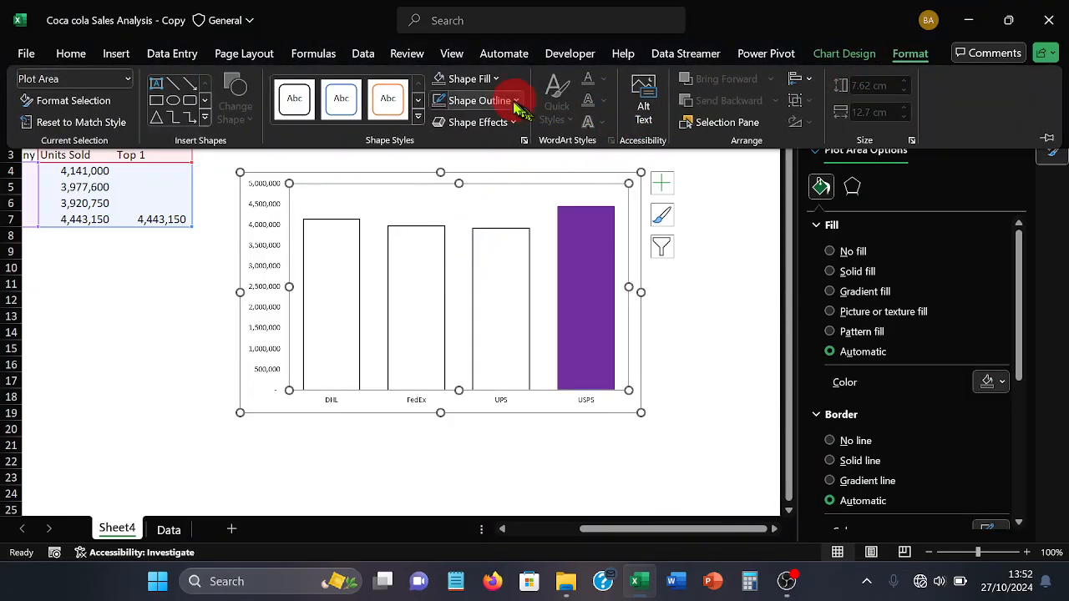
pyautogui.click(489, 79)
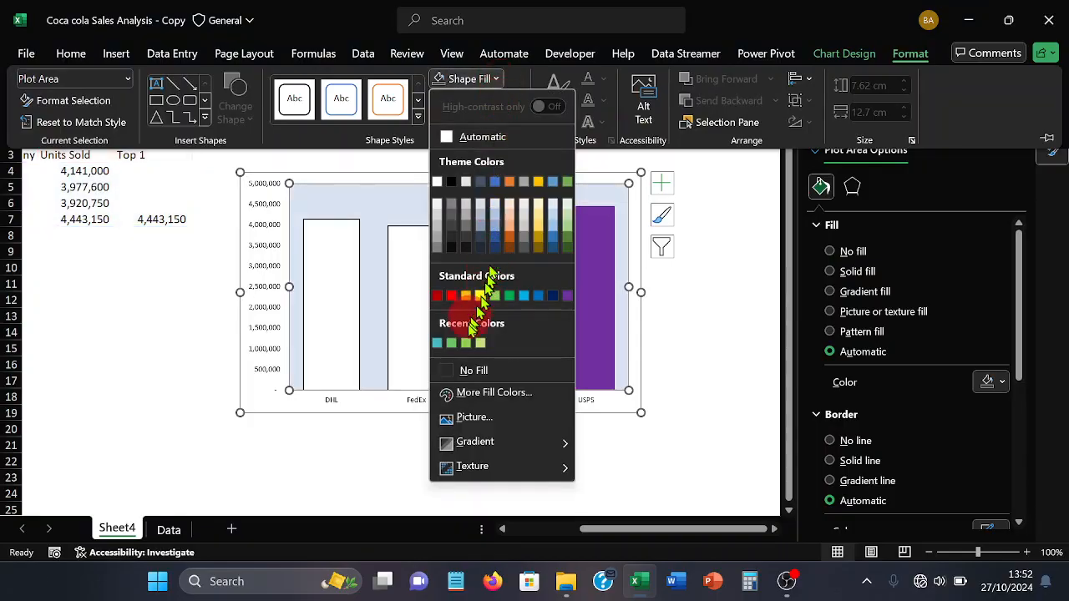
pyautogui.click(460, 370)
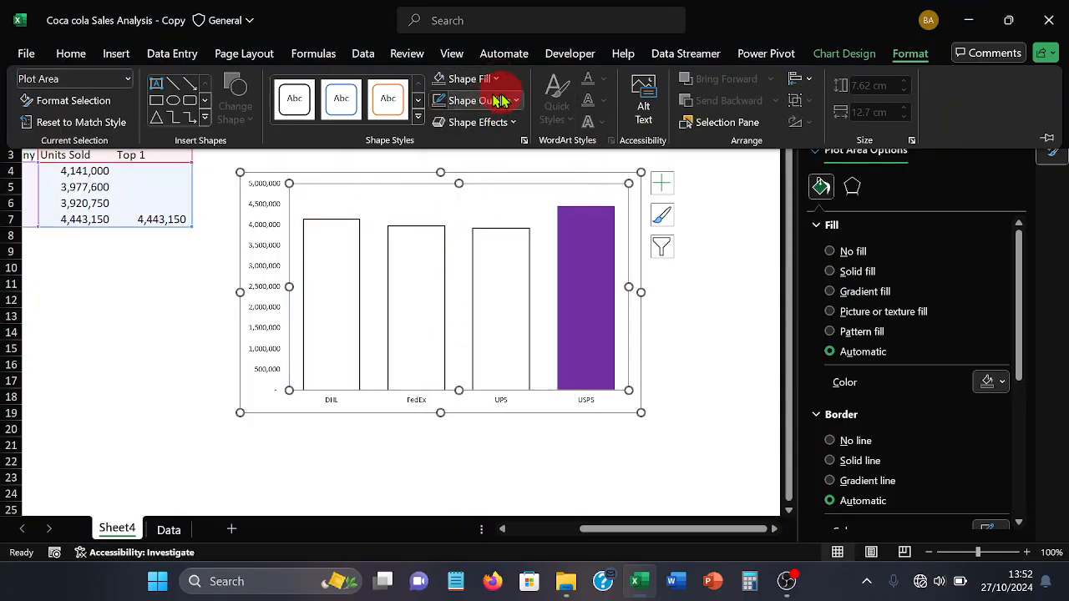
pyautogui.click(512, 100)
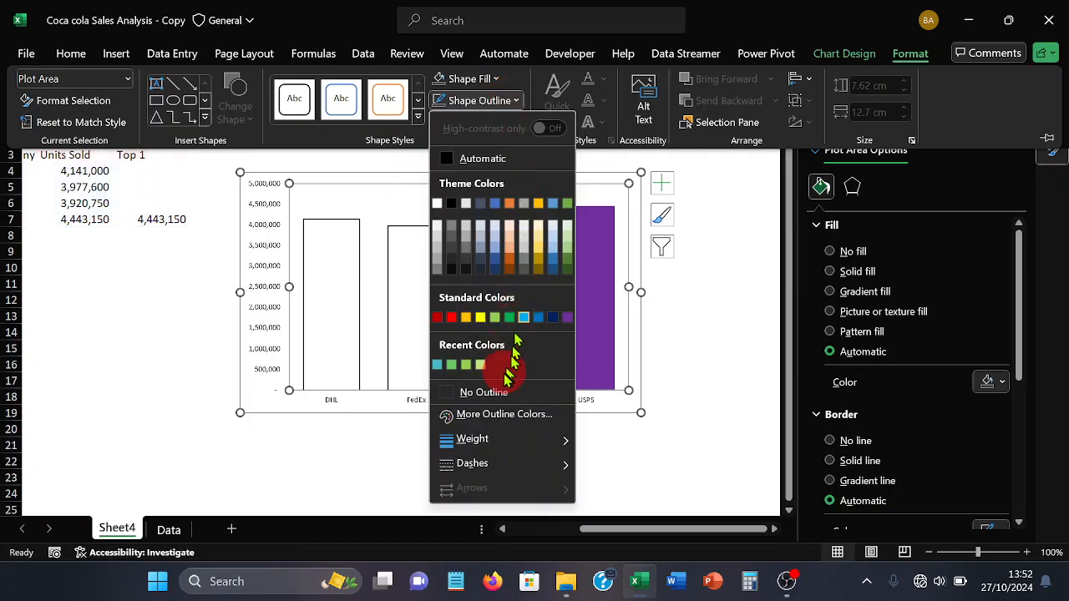
pyautogui.click(504, 391)
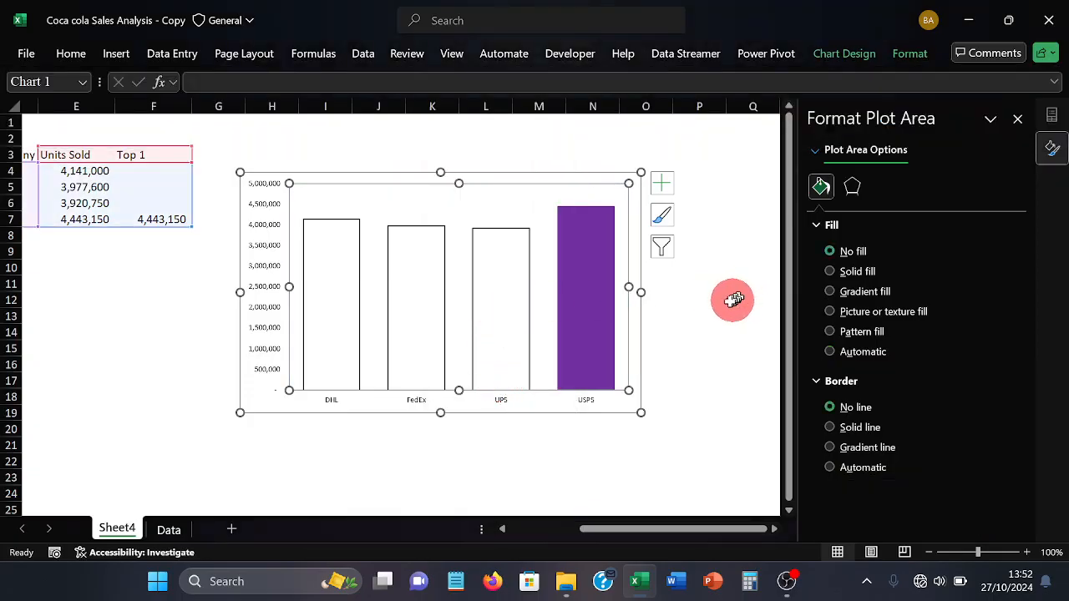
pyautogui.click(697, 334)
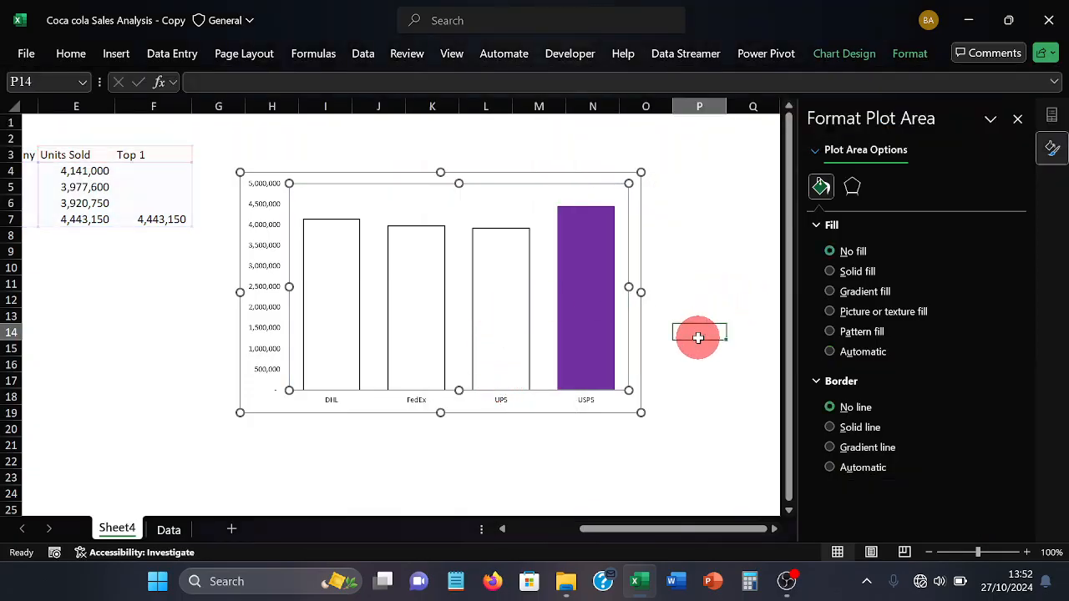
# Remove the line from the horizontal delivery company axis
pyautogui.click(330, 401)
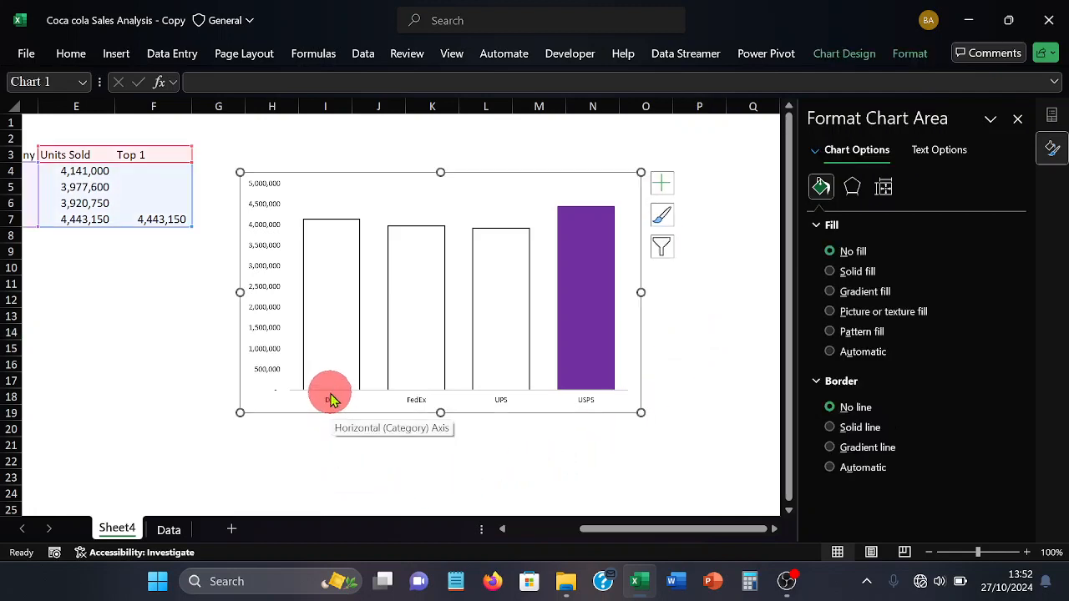
pyautogui.click(331, 399)
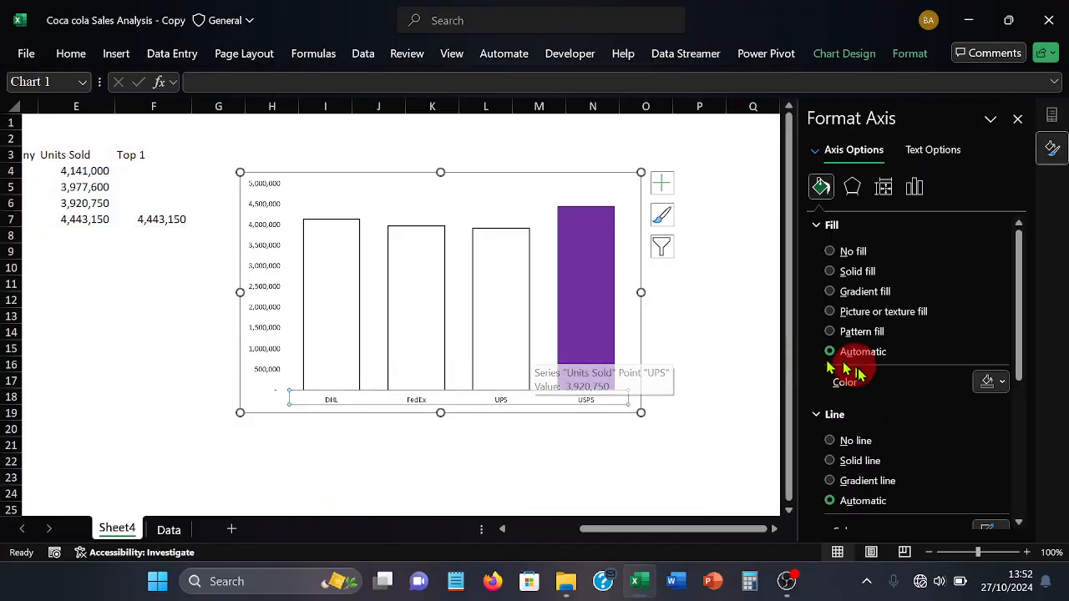
pyautogui.click(852, 443)
pyautogui.click(593, 439)
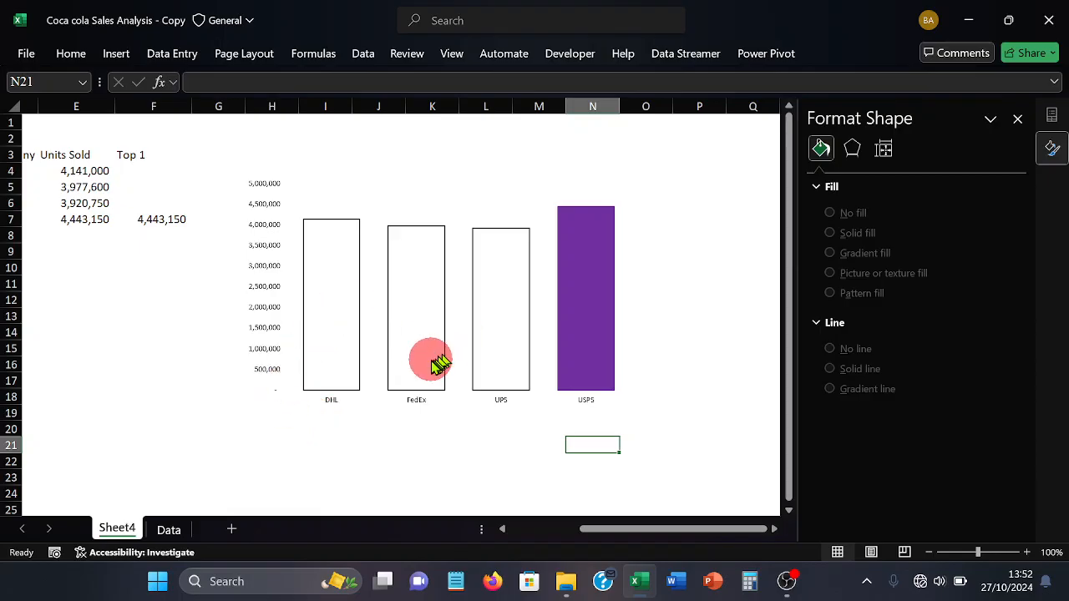
# Change the highlighted USPS column from a solid fill to a pattern fill
pyautogui.click(568, 334)
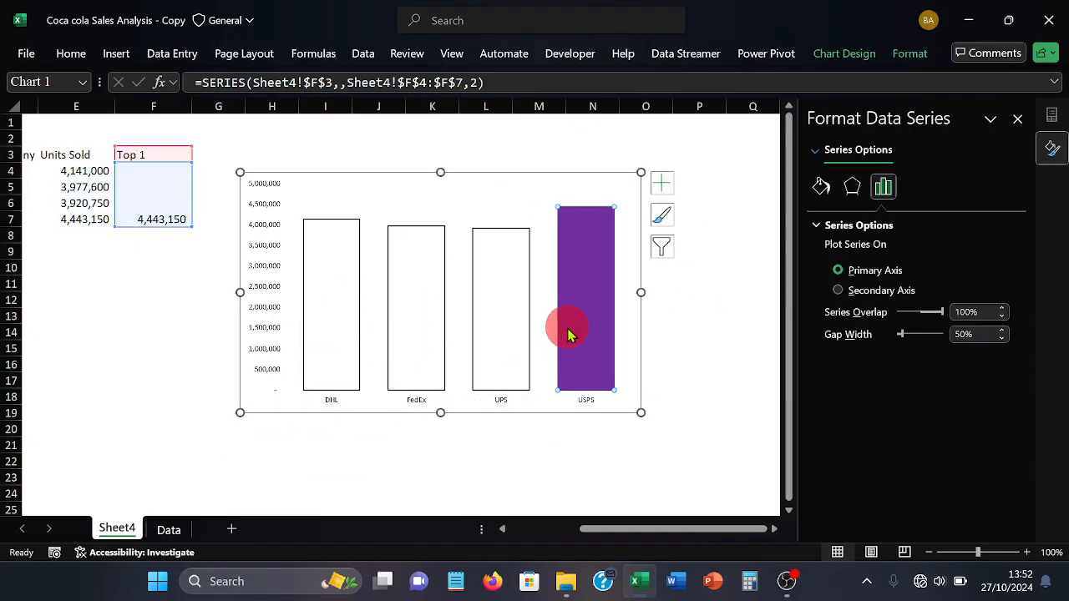
pyautogui.click(824, 197)
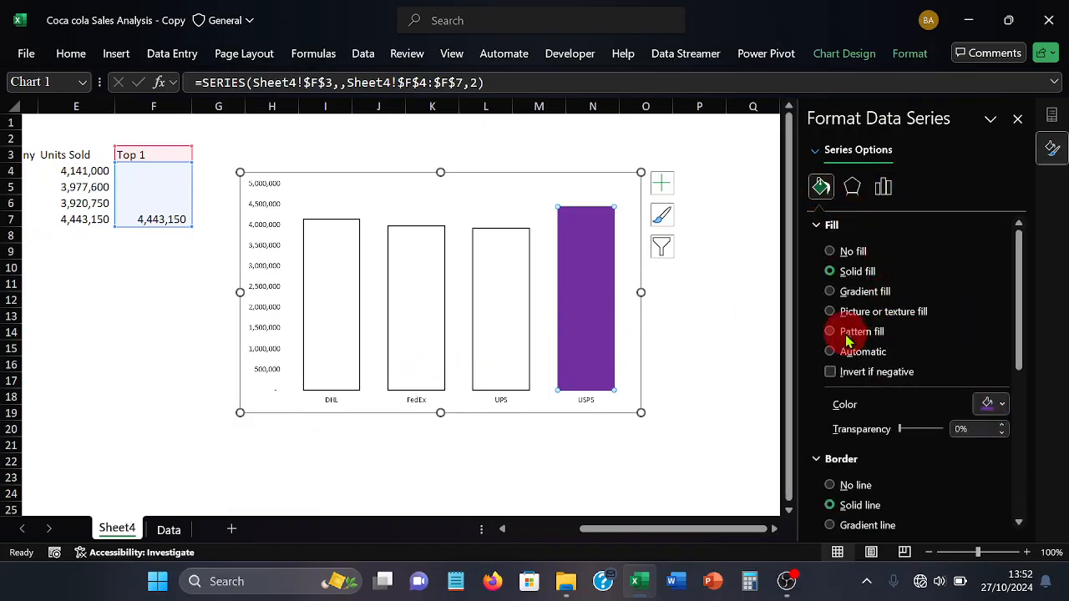
pyautogui.click(841, 332)
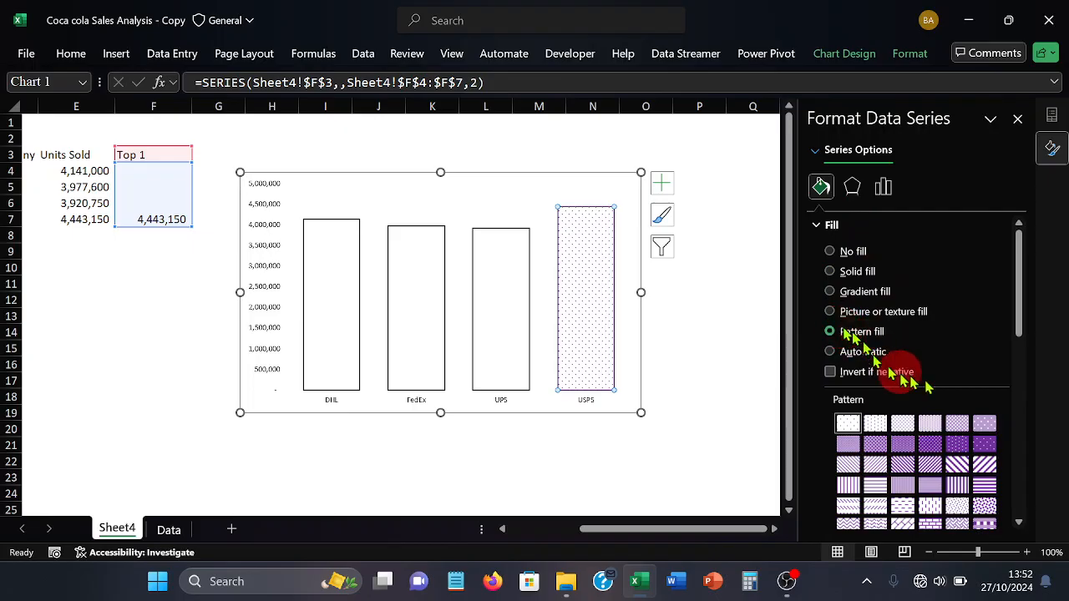
# Try various dotted, checkered, diamond, grid and striped fill patterns on the USPS column
pyautogui.click(937, 447)
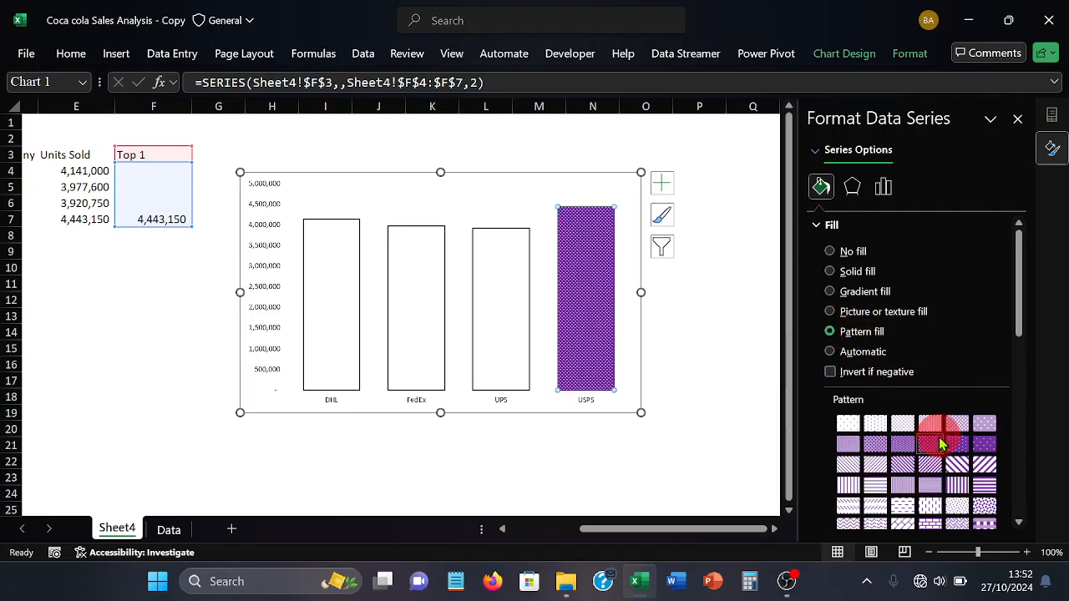
pyautogui.click(955, 449)
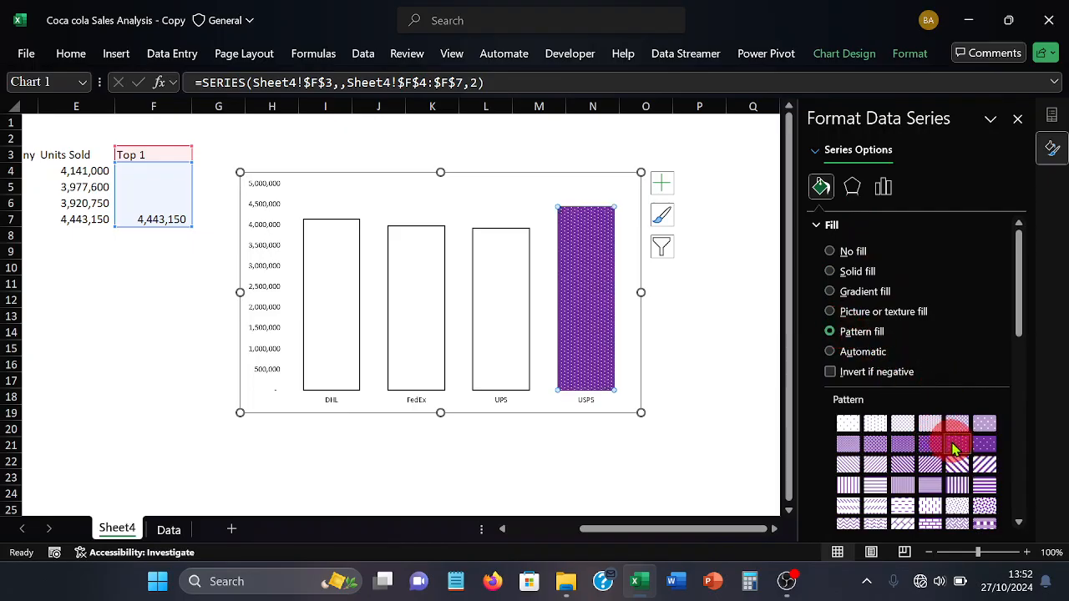
pyautogui.scroll(-1, 952, 459)
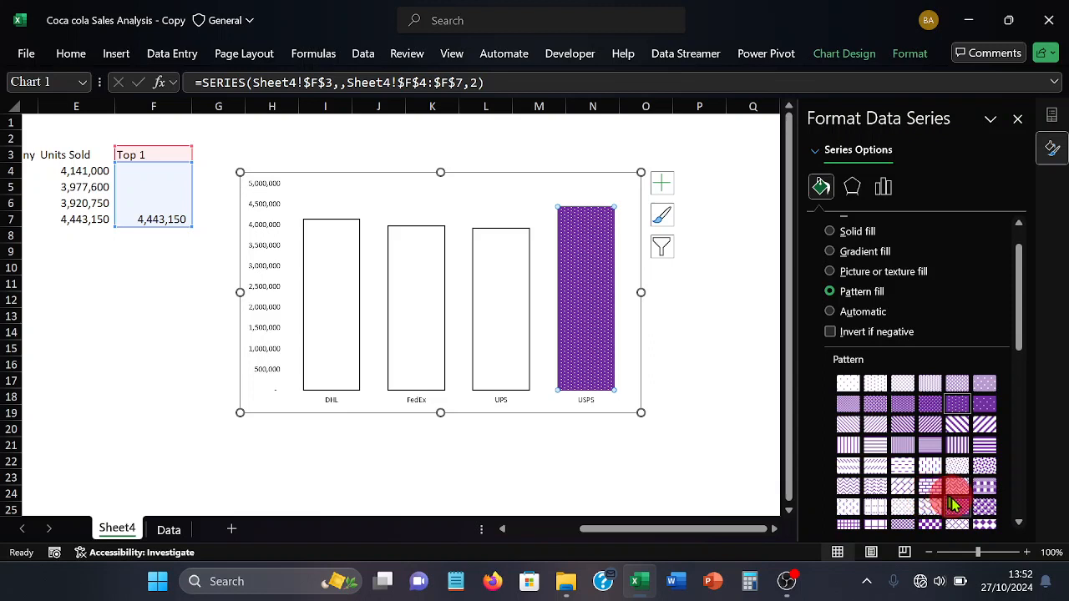
pyautogui.click(957, 506)
pyautogui.scroll(-2, 957, 501)
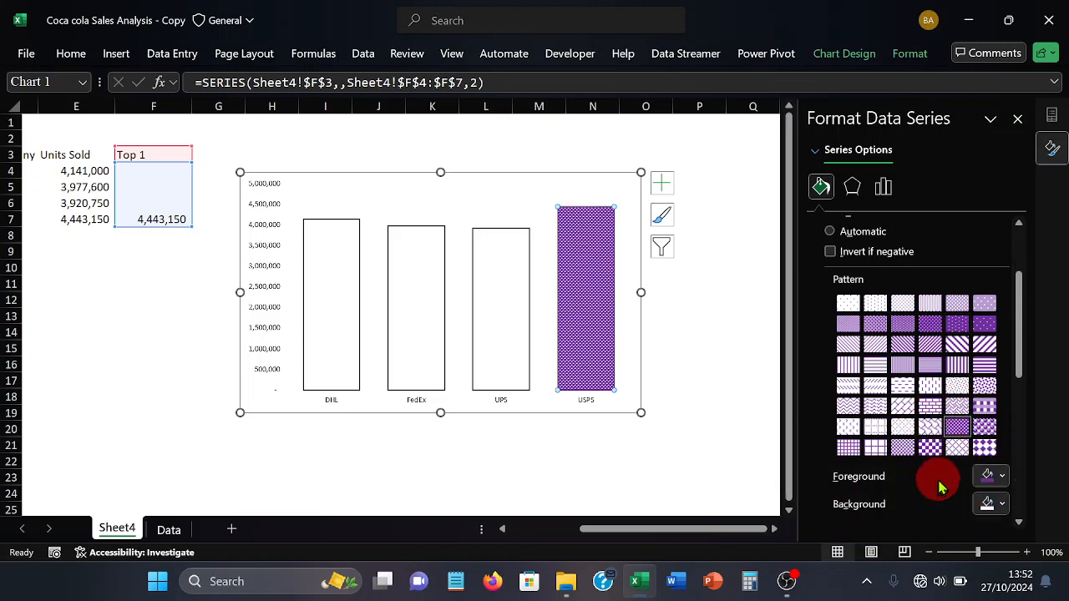
pyautogui.click(984, 448)
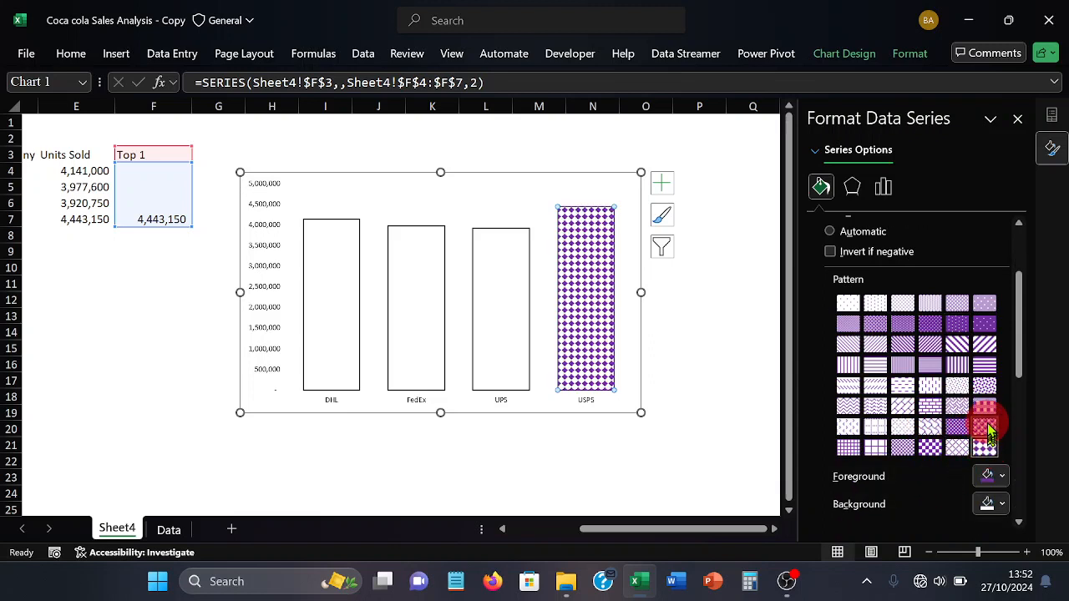
pyautogui.click(983, 411)
pyautogui.click(985, 428)
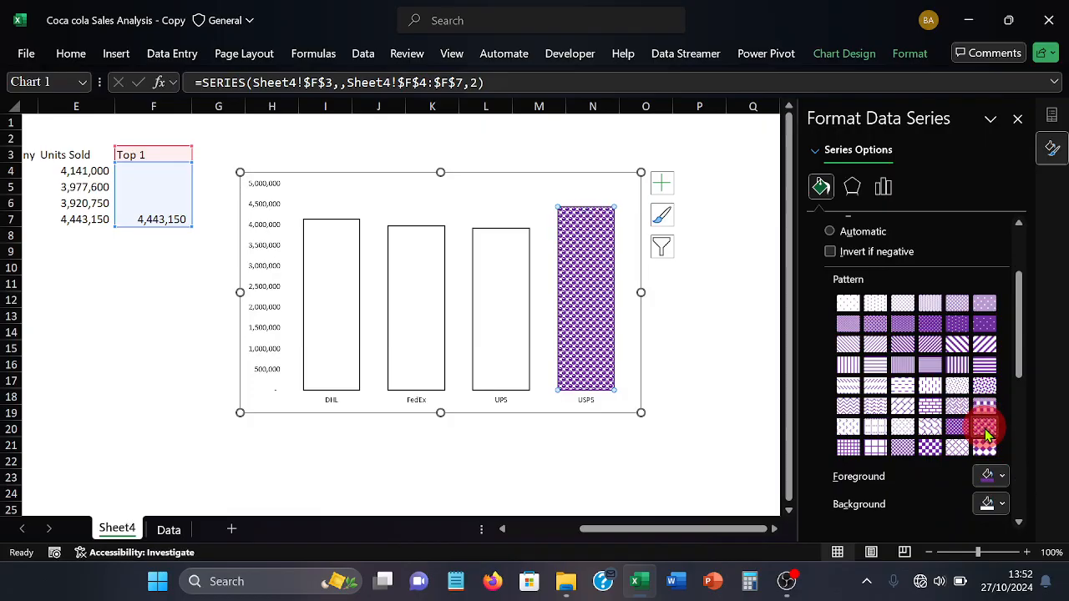
pyautogui.click(934, 444)
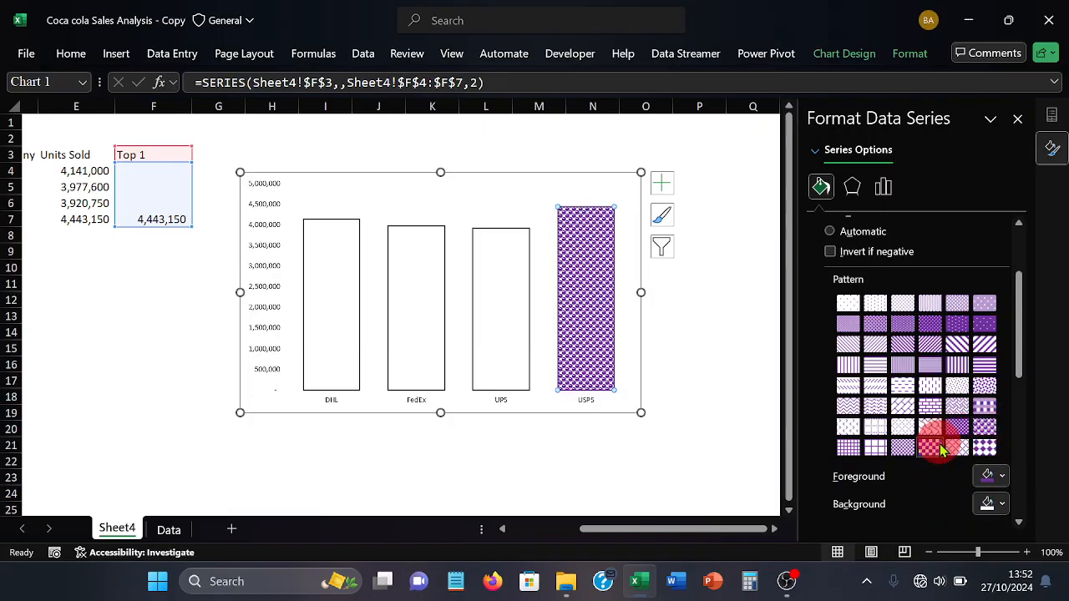
pyautogui.click(873, 449)
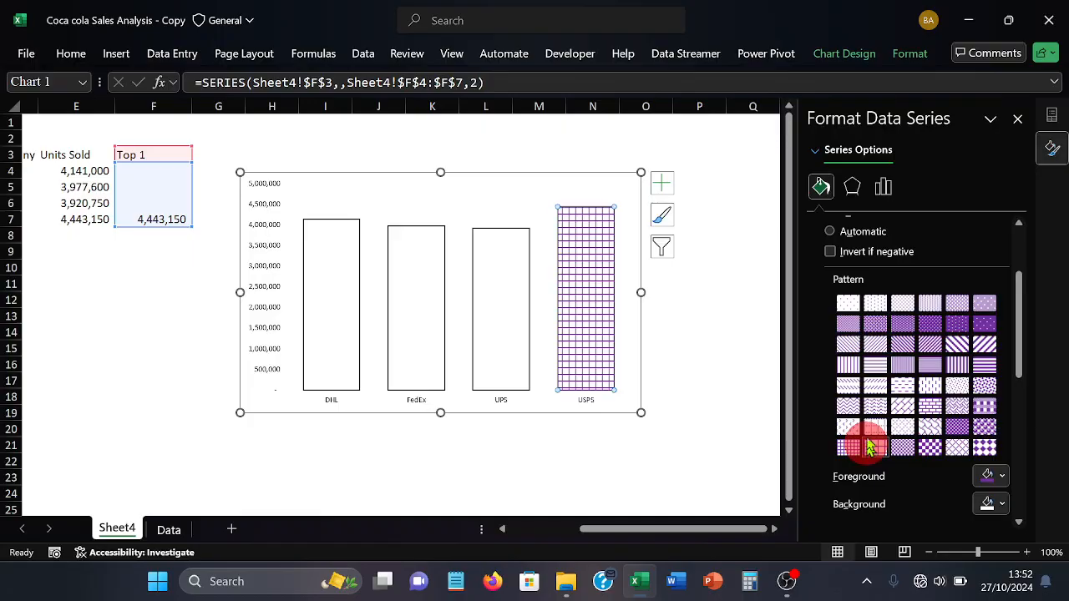
pyautogui.click(868, 368)
pyautogui.click(875, 326)
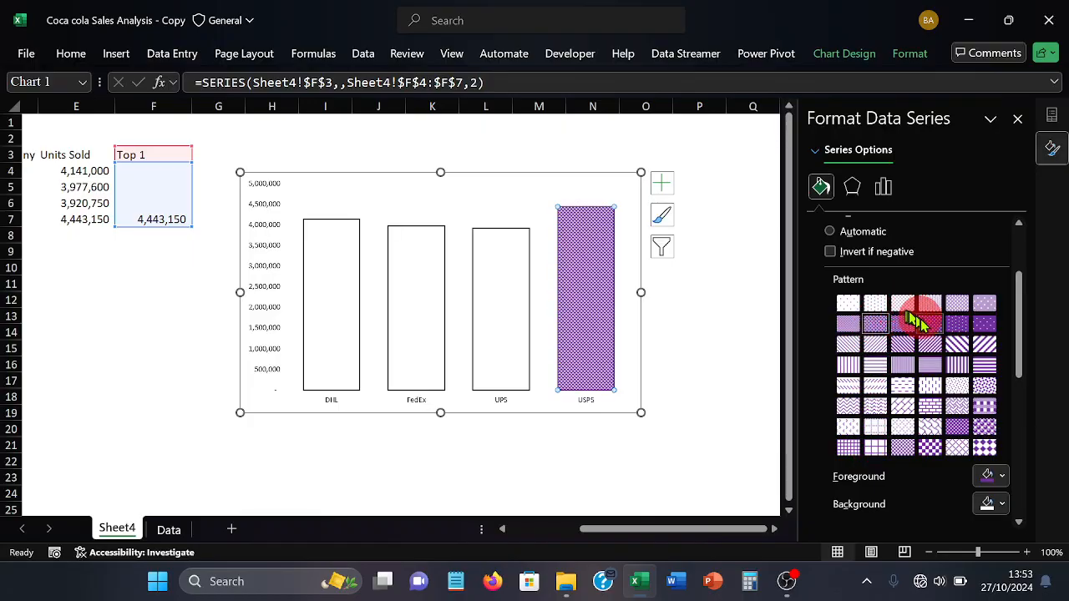
pyautogui.click(931, 326)
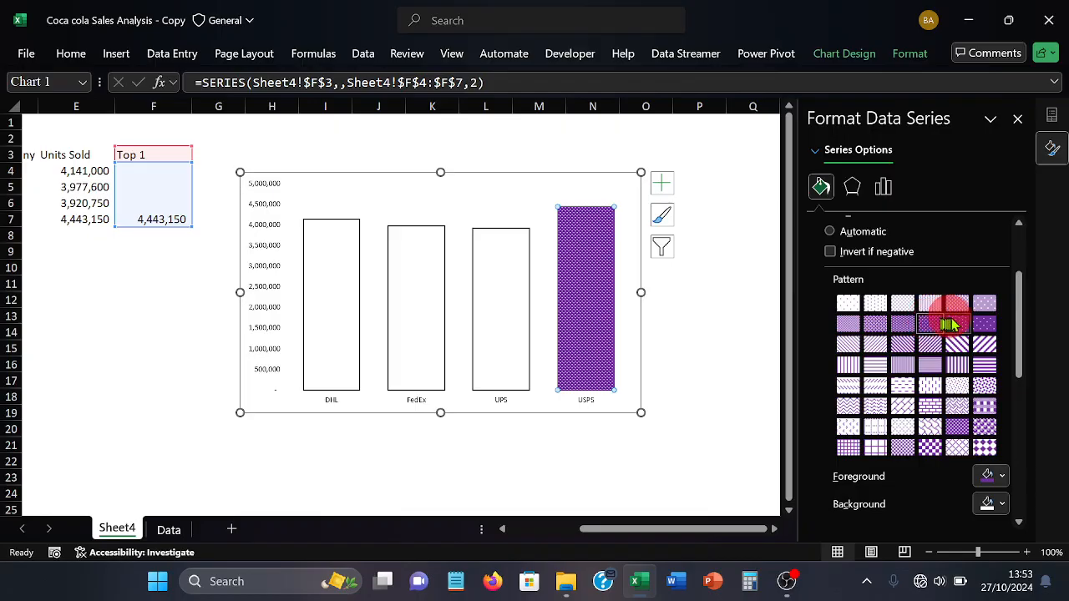
pyautogui.click(957, 326)
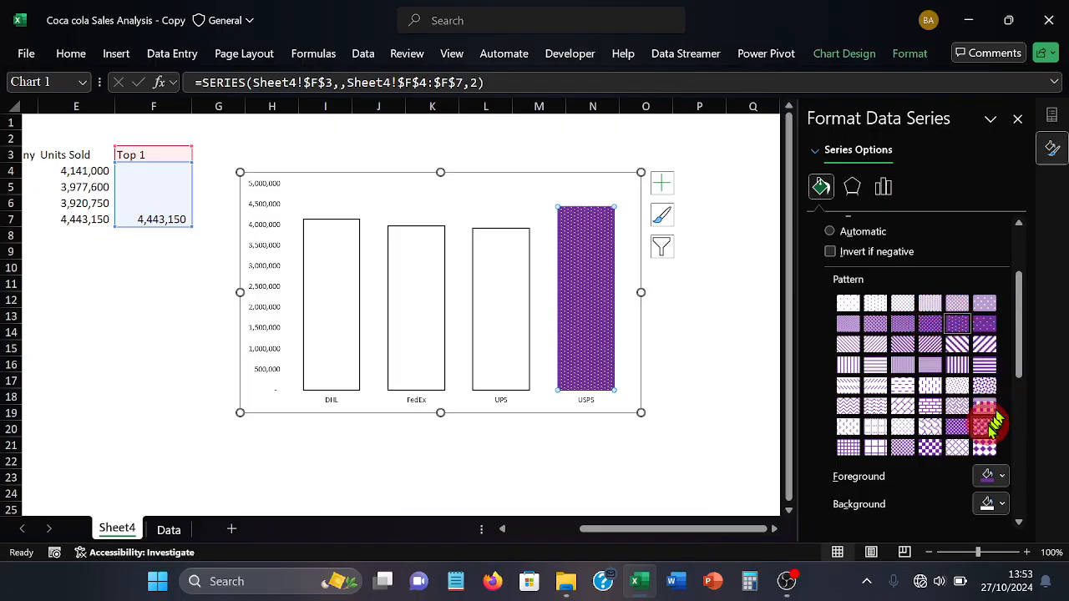
pyautogui.click(986, 427)
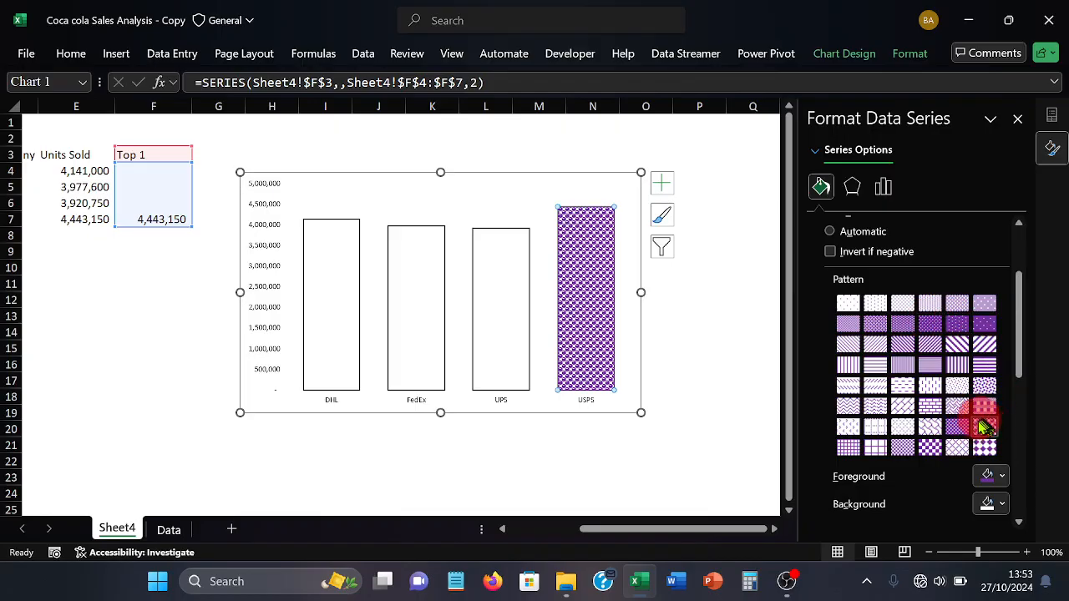
pyautogui.scroll(-1, 982, 430)
pyautogui.click(982, 409)
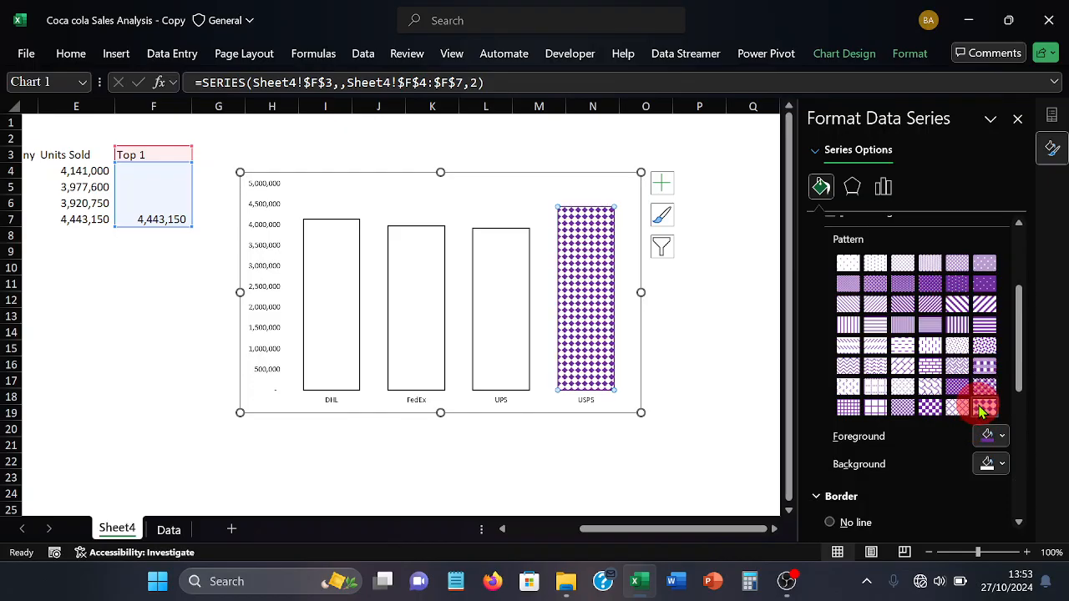
pyautogui.click(984, 345)
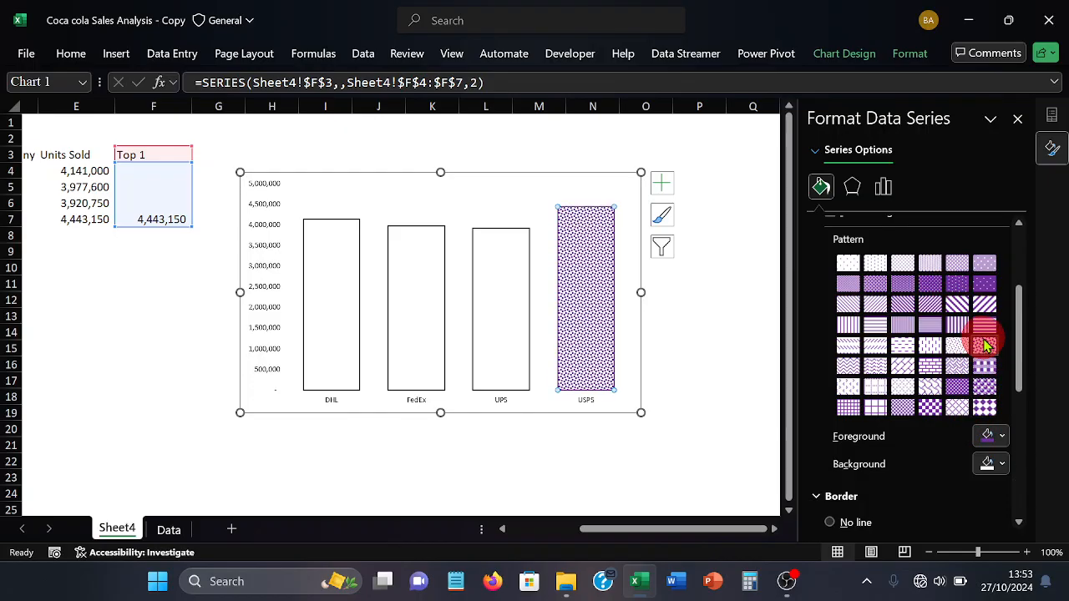
pyautogui.click(983, 325)
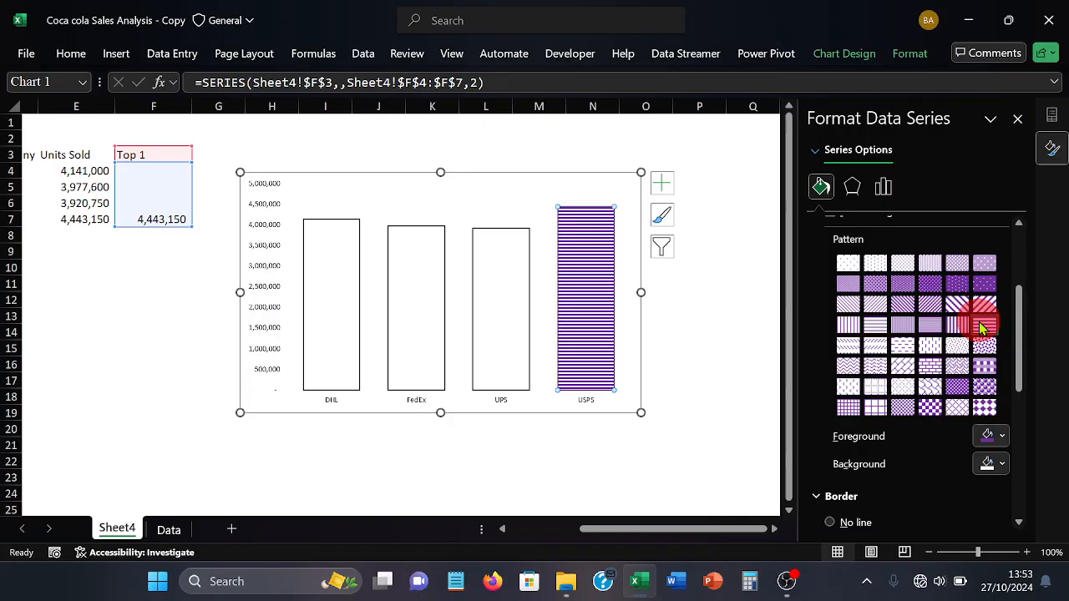
# Compare the wide diagonal stripes with the sparse white dots on purple, and keep the dotted pattern for the USPS column
pyautogui.click(982, 288)
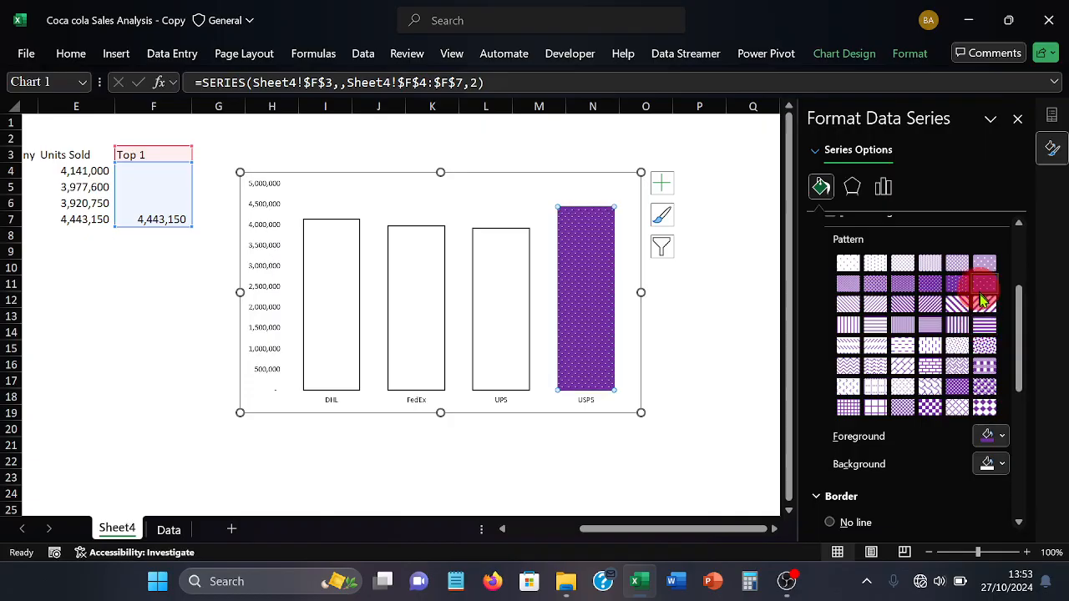
pyautogui.click(984, 304)
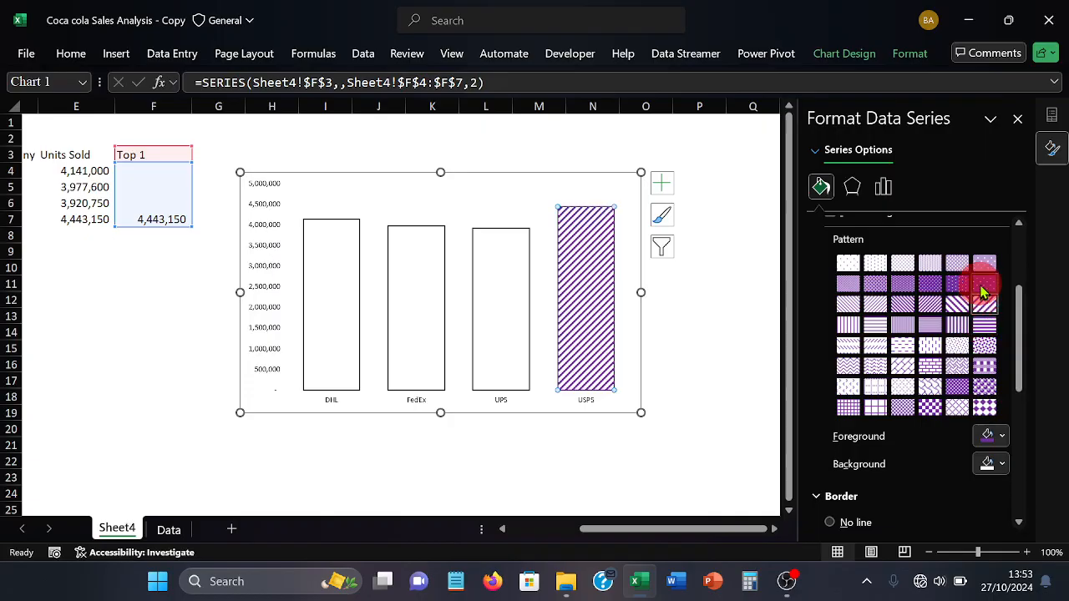
pyautogui.click(984, 287)
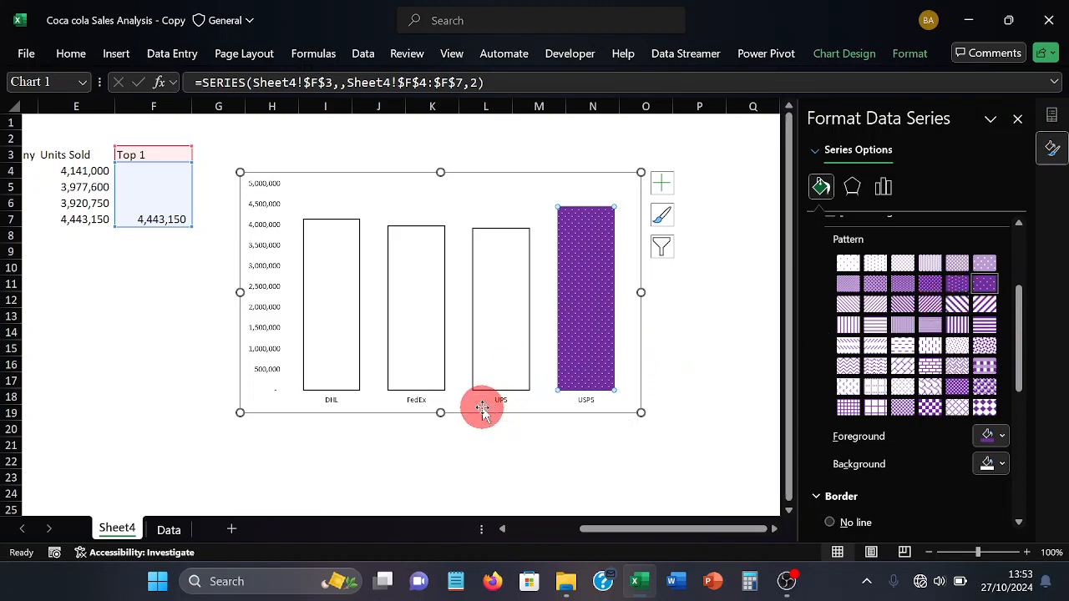
# Move the chart slightly up and to the right on the sheet, and close the chart formatting options
pyautogui.moveTo(487, 407); pyautogui.dragTo(517, 398)
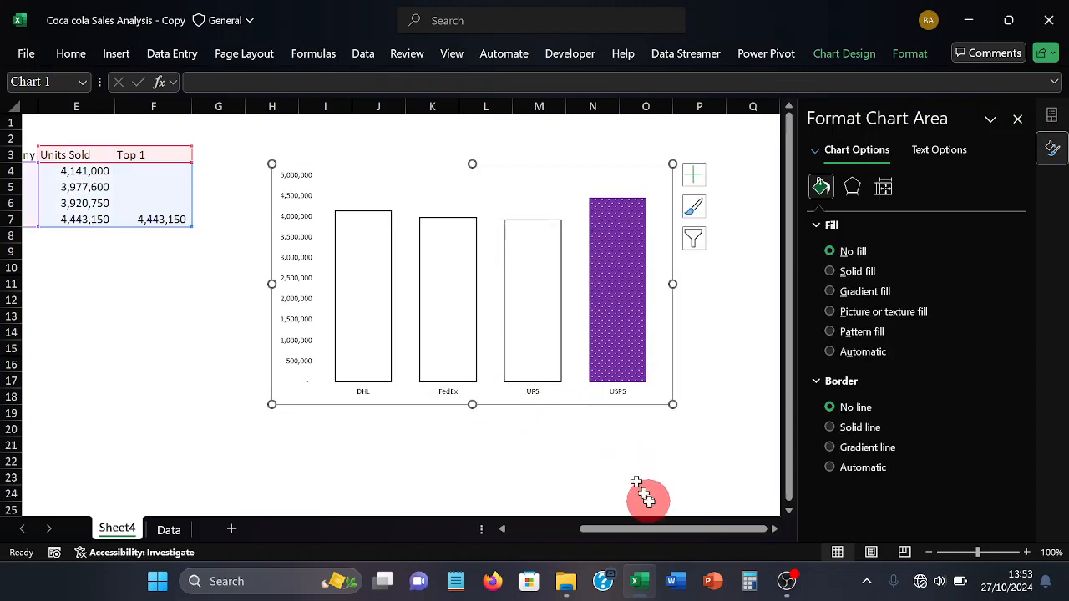
pyautogui.click(1017, 118)
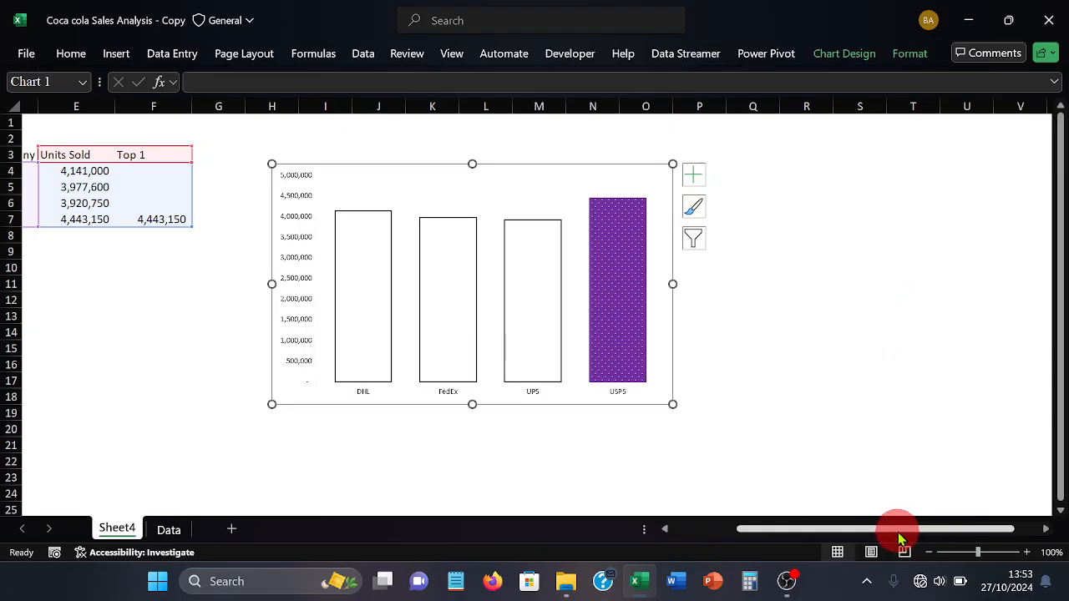
# Insert a months slicer for the Units Sold pivot table, closing its field list first
pyautogui.moveTo(900, 538); pyautogui.dragTo(818, 522)
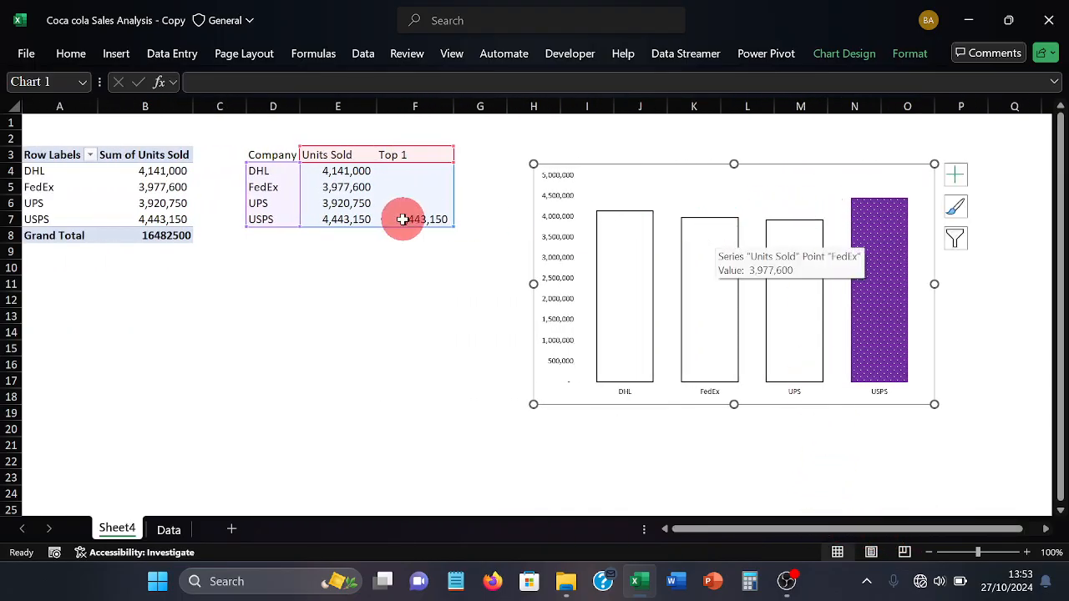
pyautogui.click(170, 171)
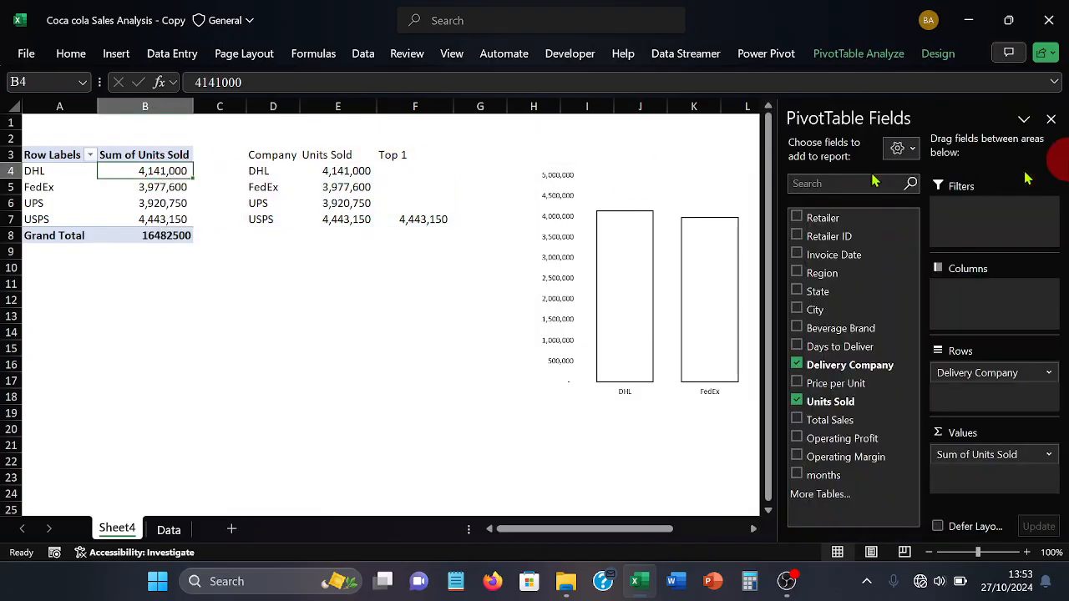
pyautogui.click(1051, 119)
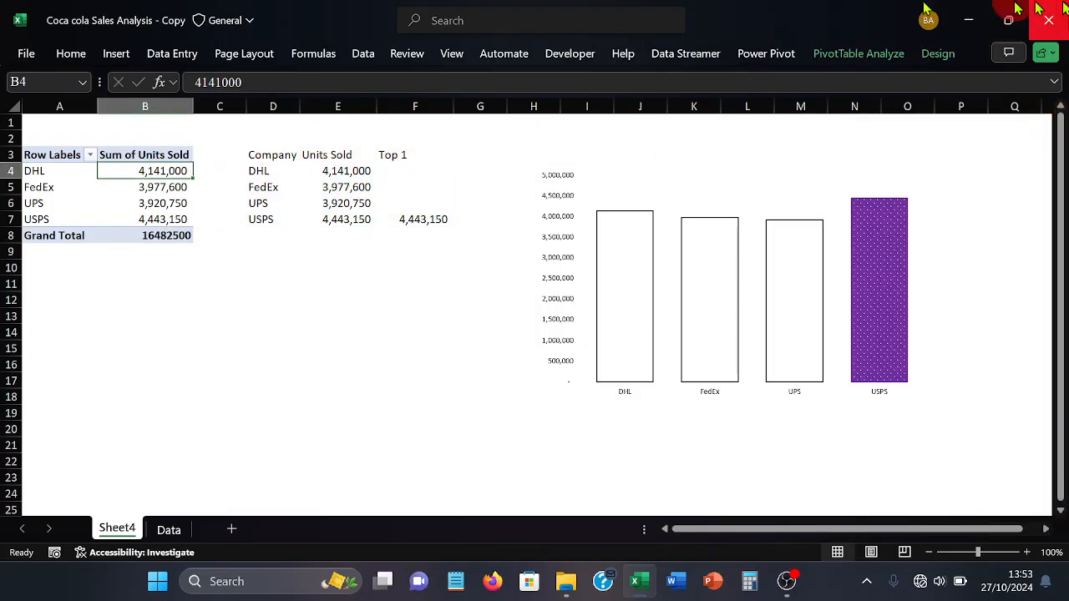
pyautogui.click(125, 53)
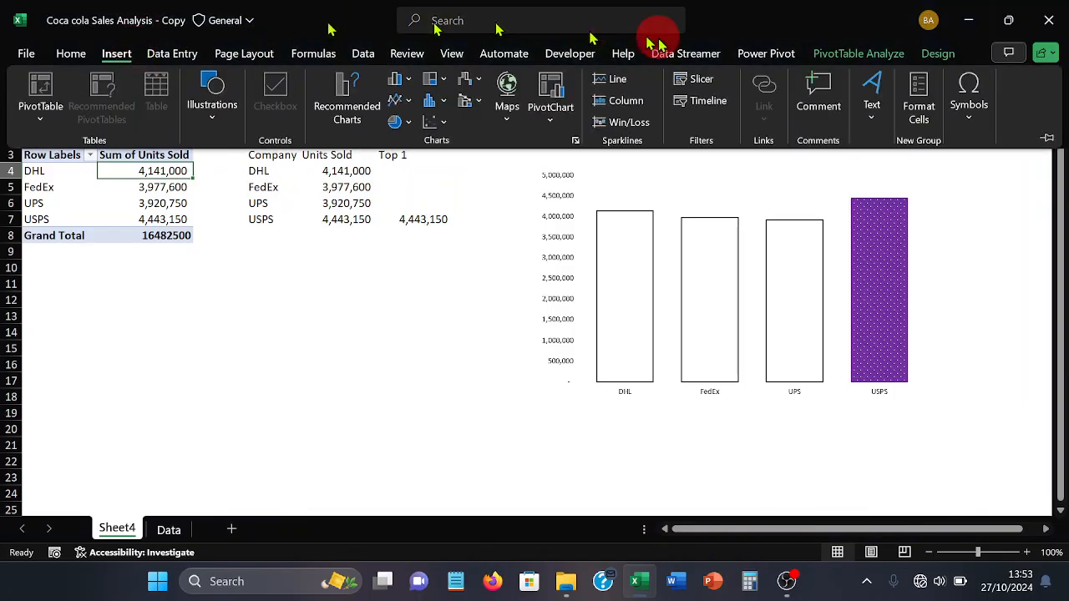
pyautogui.click(690, 83)
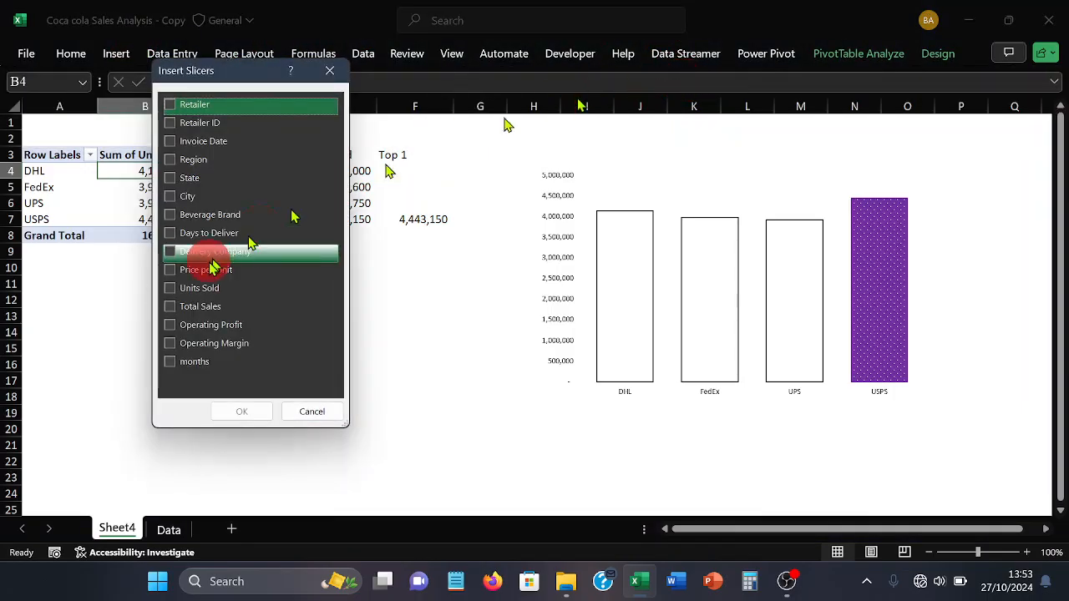
pyautogui.click(189, 361)
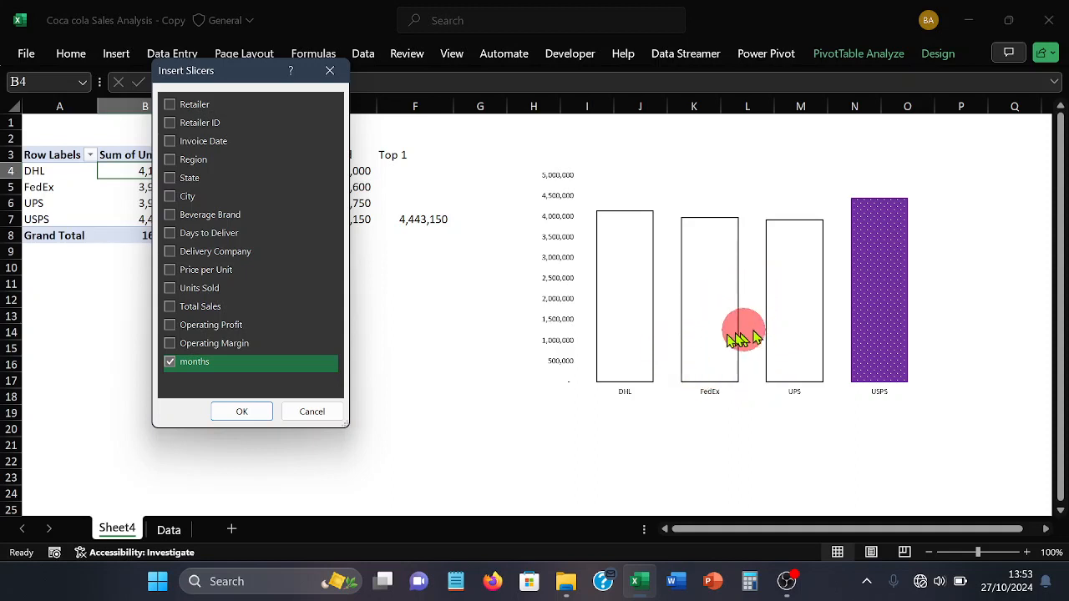
pyautogui.click(240, 412)
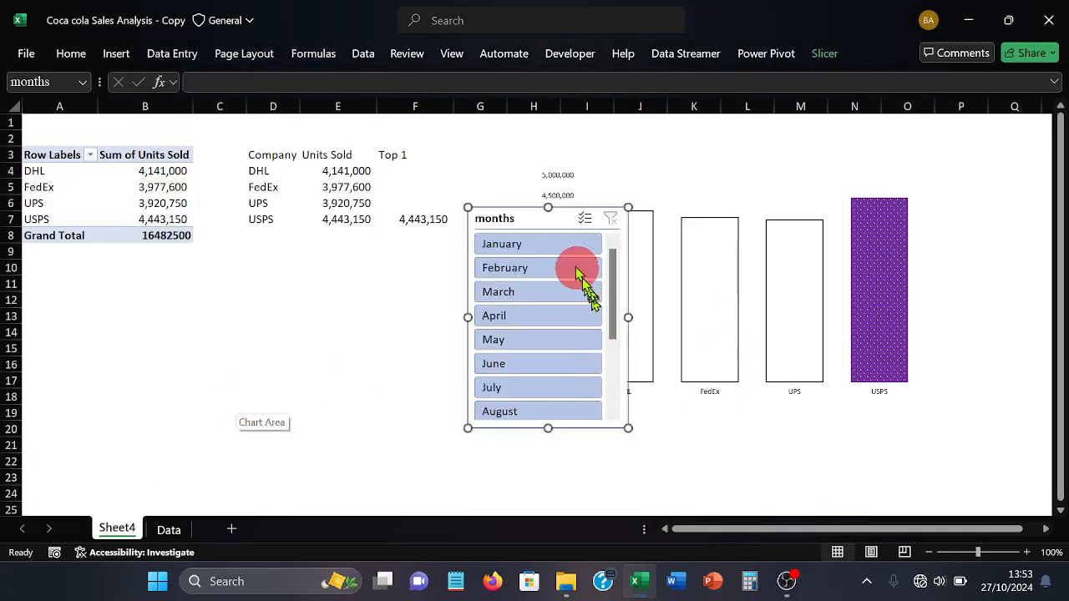
# Move the months slicer beside the chart and lengthen it to fit all months from January to December
pyautogui.moveTo(547, 219); pyautogui.dragTo(390, 229)
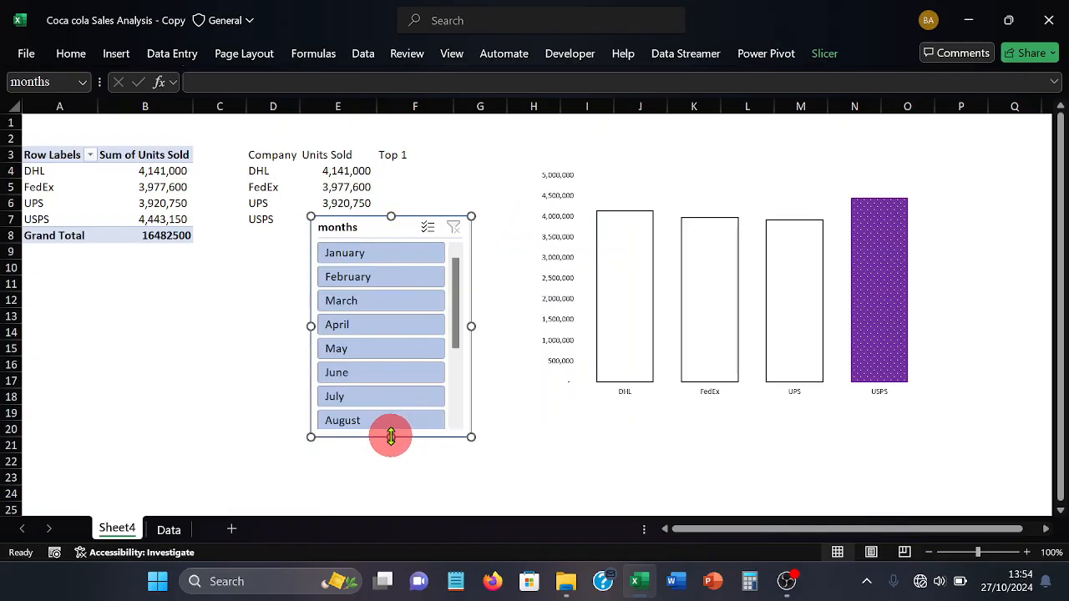
pyautogui.moveTo(391, 437); pyautogui.dragTo(392, 476)
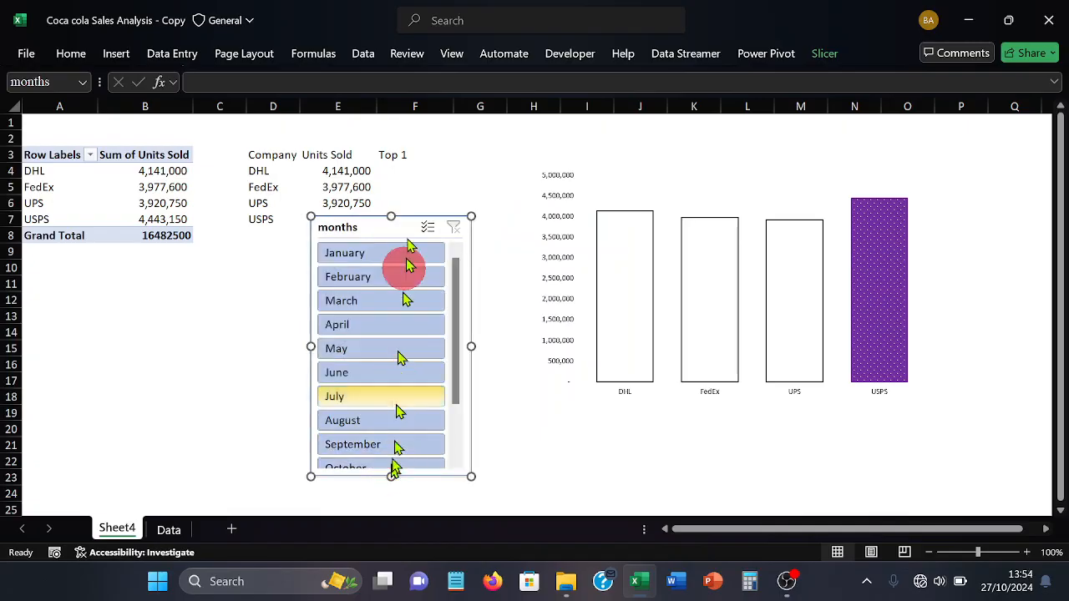
pyautogui.moveTo(401, 215); pyautogui.dragTo(437, 145)
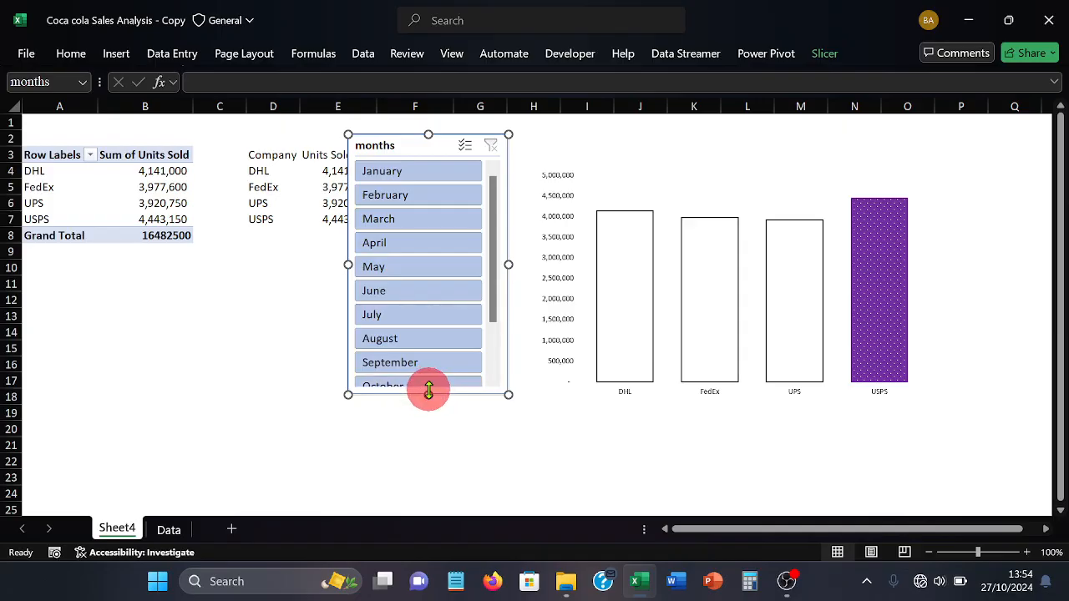
pyautogui.moveTo(429, 392); pyautogui.dragTo(426, 476)
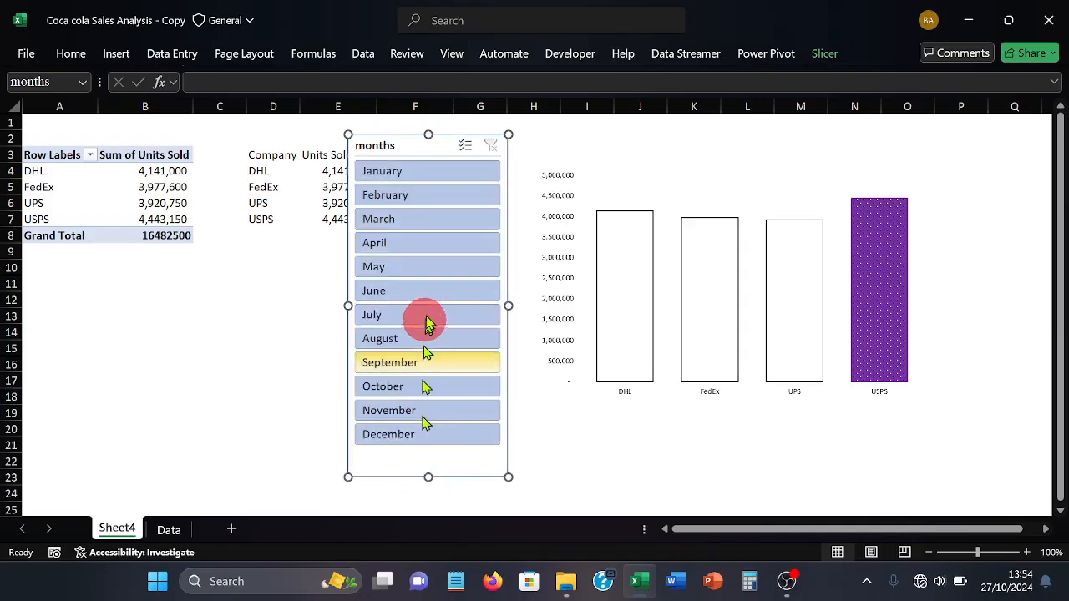
# Filter the data to February with the slicer and open the formatting options for the blue USPS column
pyautogui.click(420, 201)
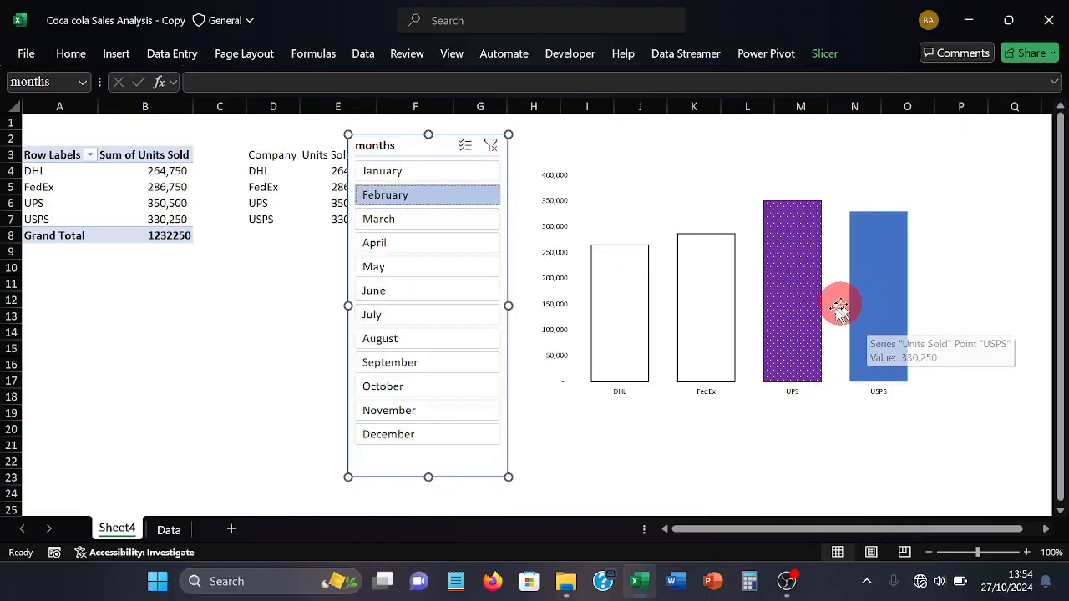
pyautogui.click(867, 323)
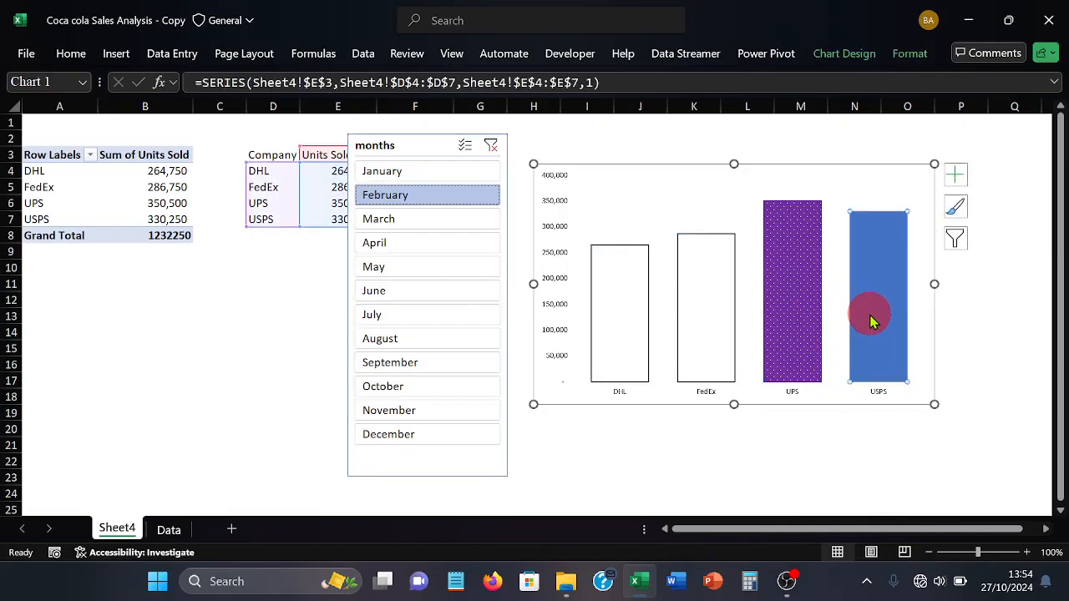
pyautogui.doubleClick(871, 321)
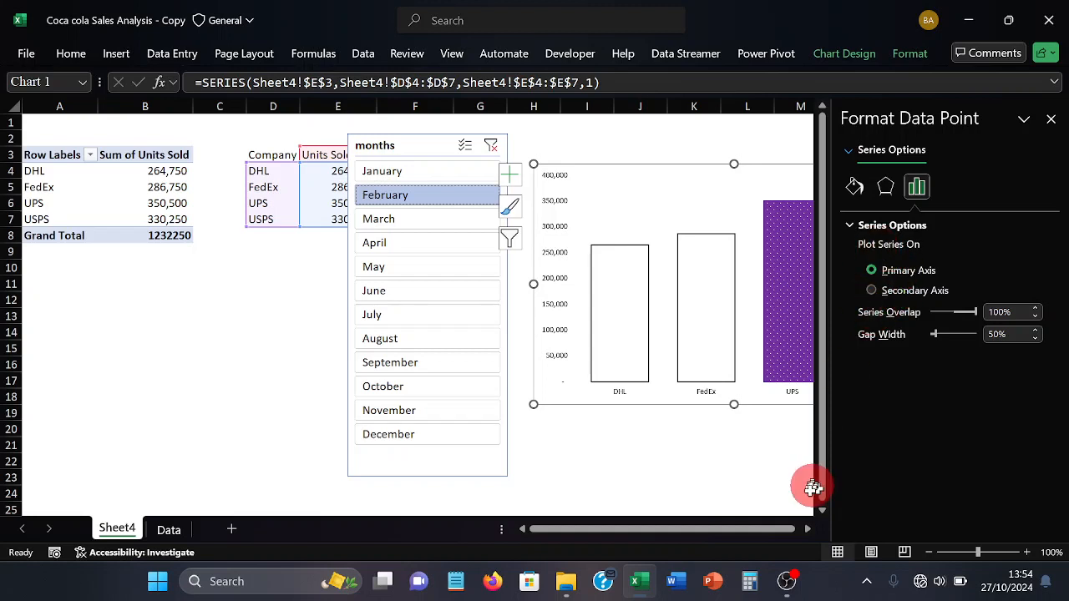
# Fill the Units Sold column for USPS with solid white
pyautogui.moveTo(756, 529); pyautogui.dragTo(778, 529)
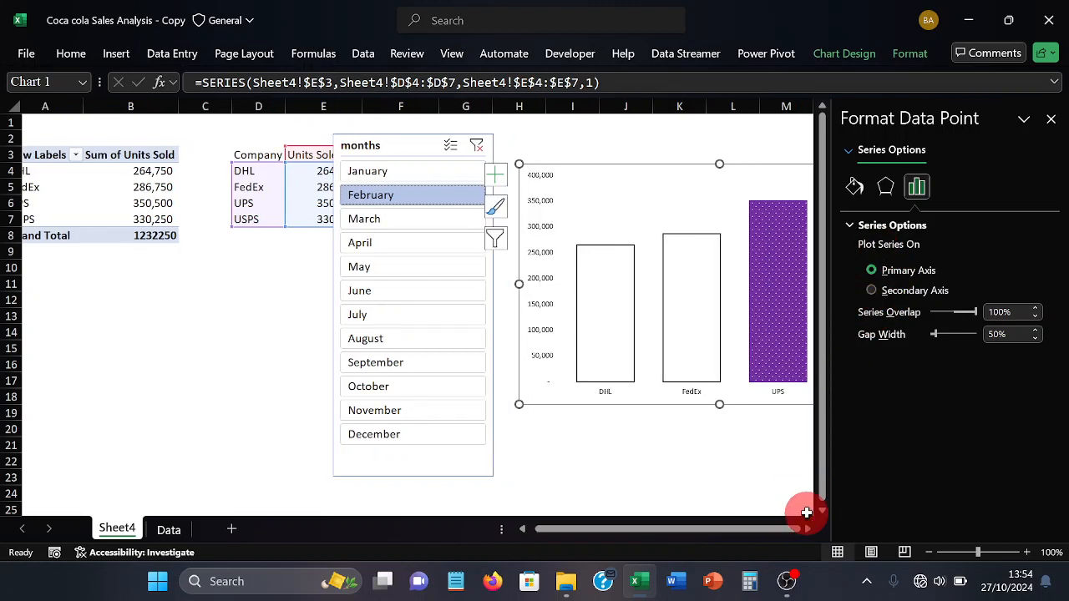
pyautogui.click(856, 189)
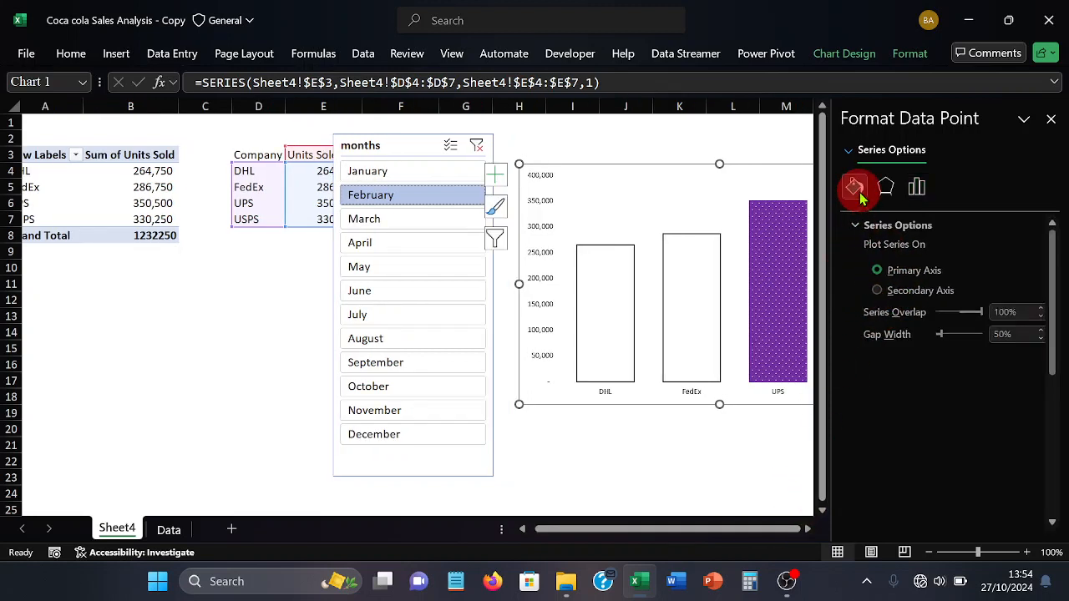
pyautogui.click(716, 461)
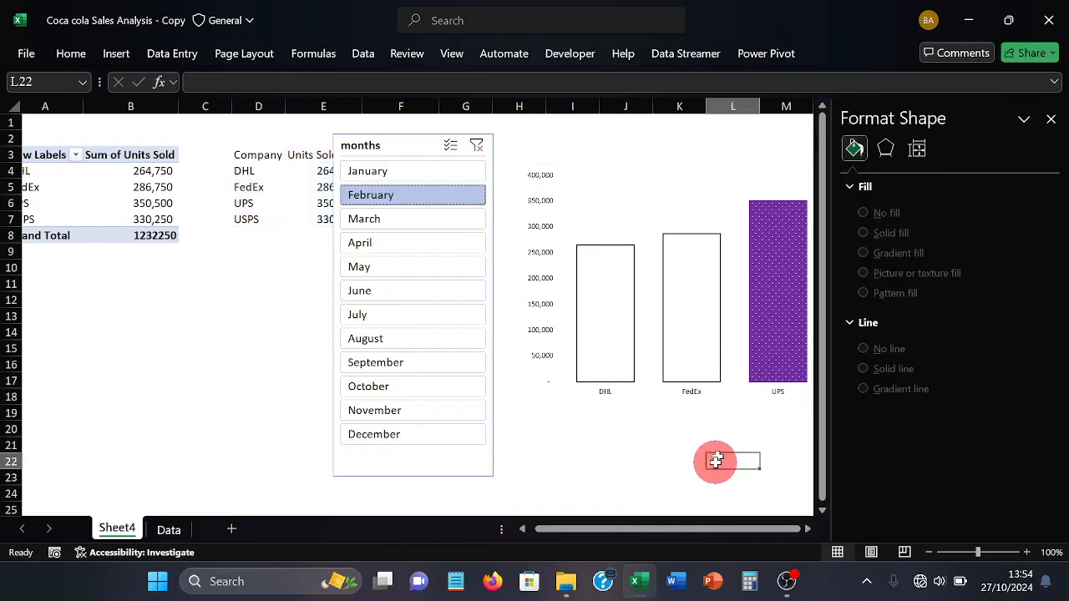
pyautogui.press('Right')
pyautogui.press('Right')
pyautogui.press('Right')
pyautogui.press('Right')
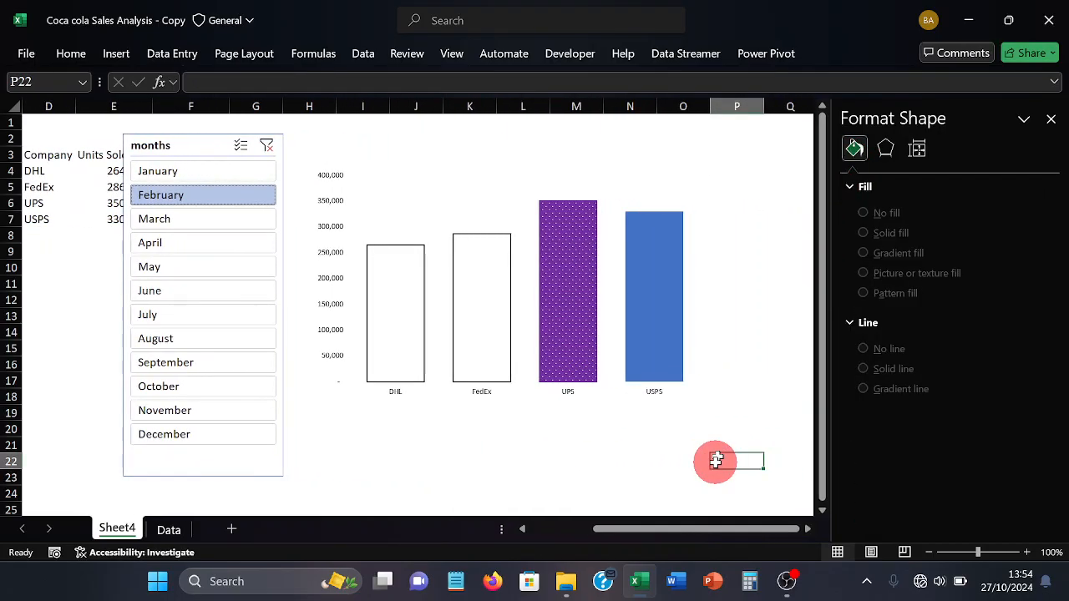
pyautogui.click(658, 367)
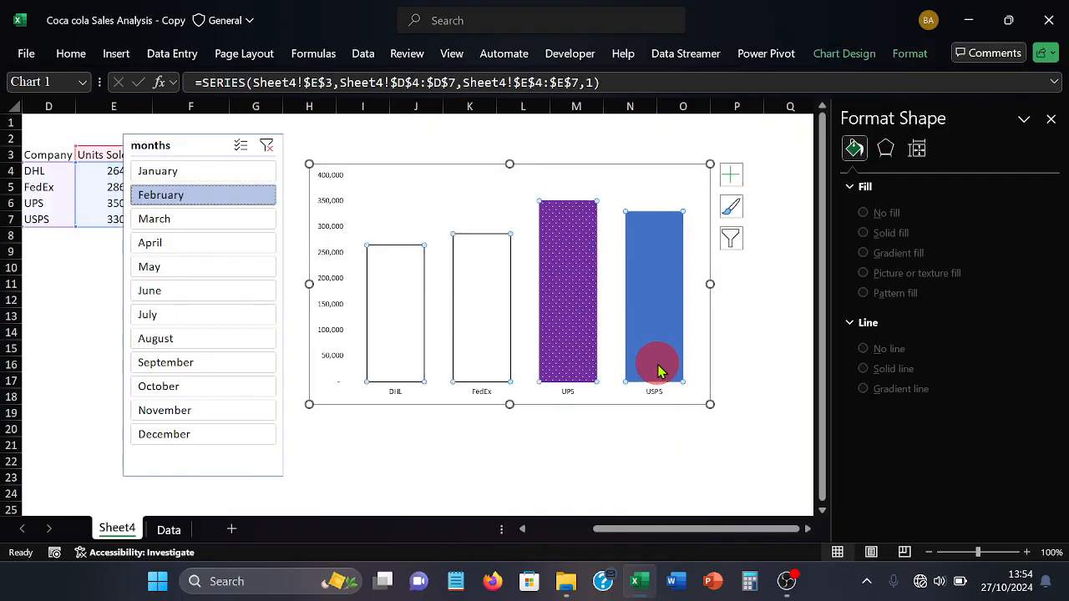
pyautogui.click(854, 185)
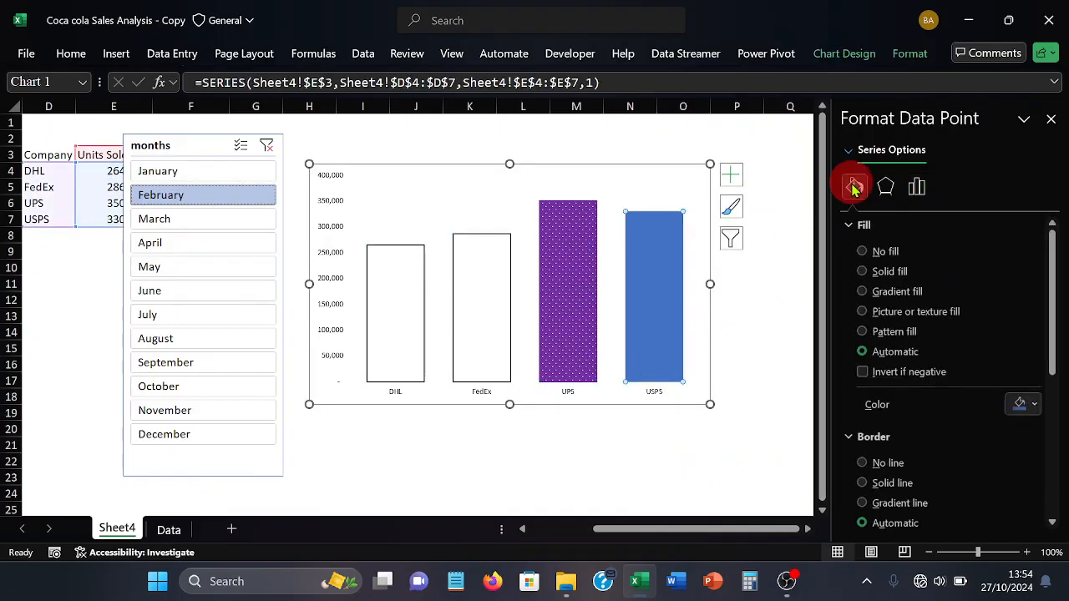
pyautogui.click(1026, 404)
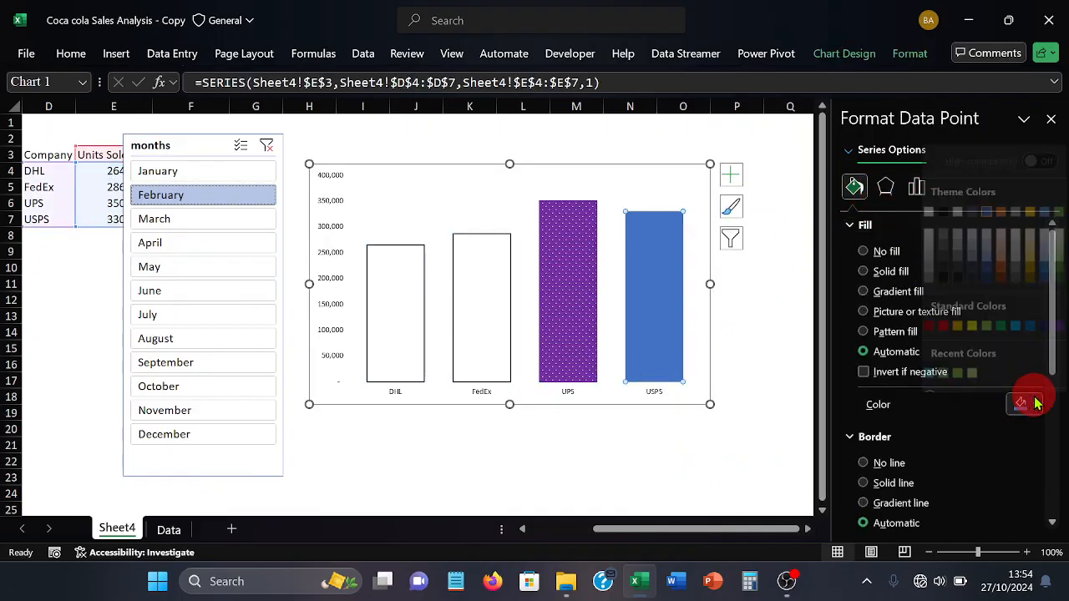
pyautogui.click(929, 198)
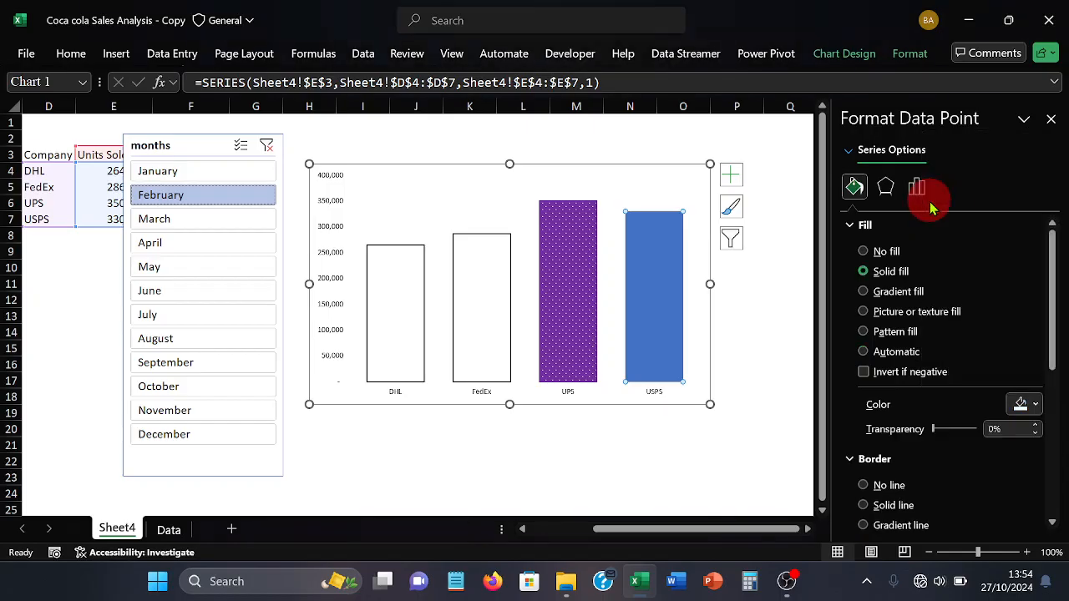
# Give the USPS column a solid near-black border and deselect the chart
pyautogui.scroll(-3, 1043, 368)
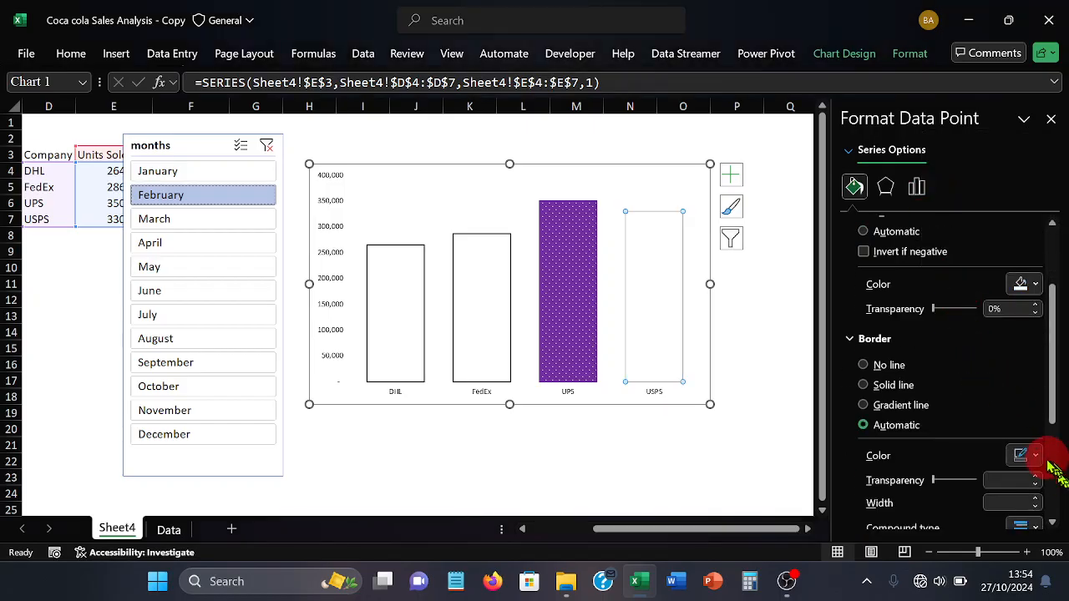
pyautogui.click(1036, 455)
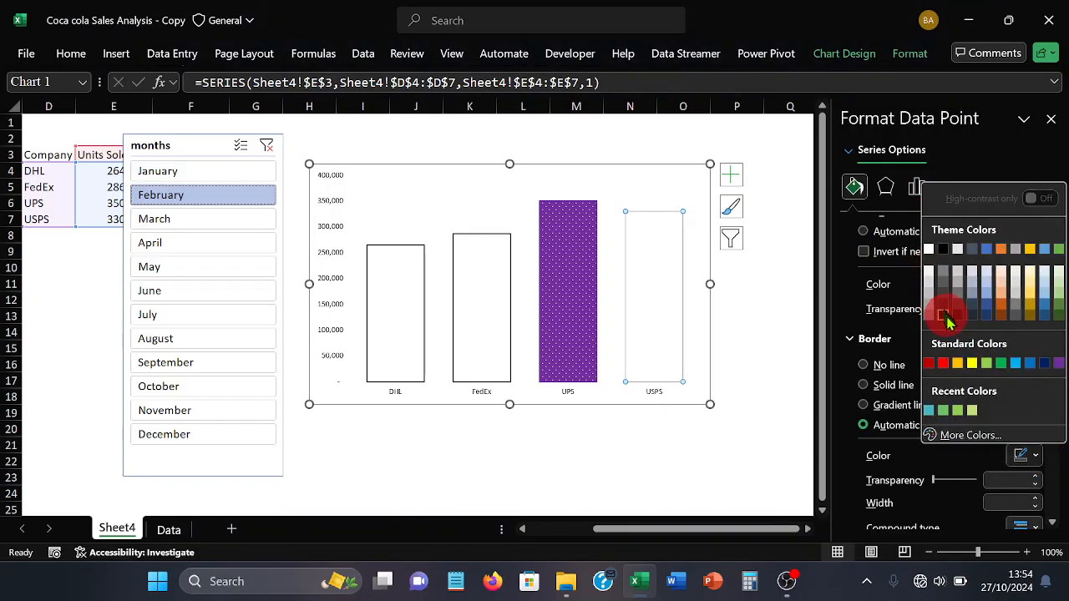
pyautogui.click(948, 322)
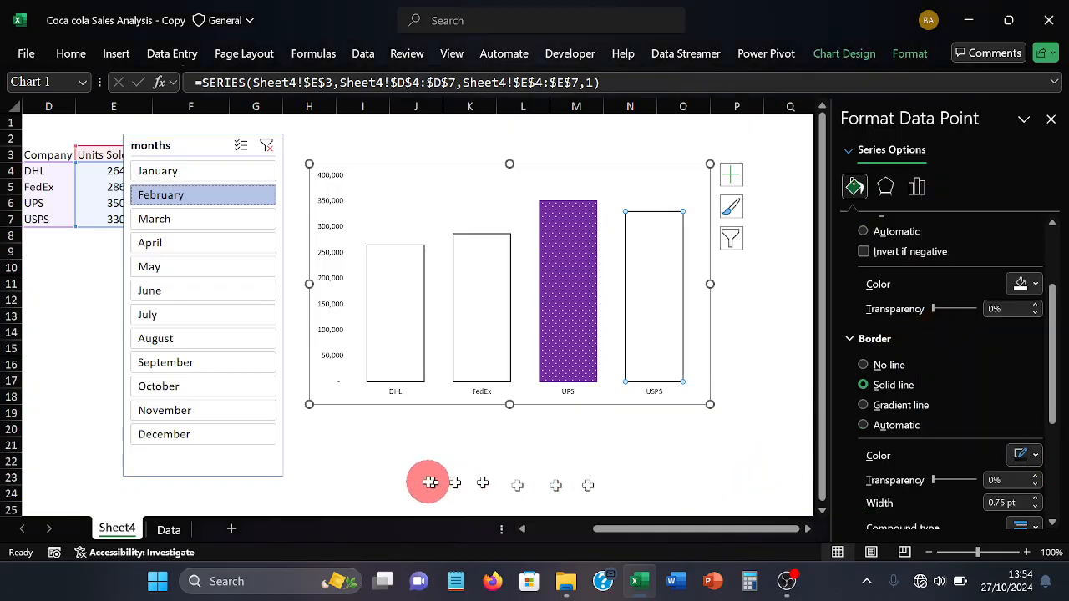
pyautogui.click(537, 468)
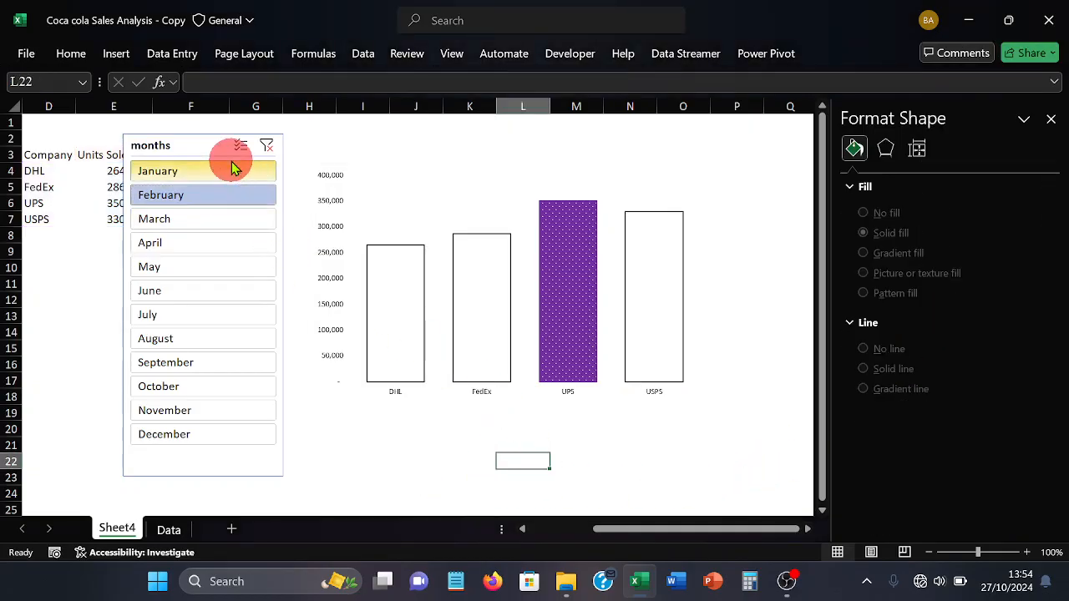
# Clear the month filter, and step the slicer from January through July to check which company's column is highlighted each month
pyautogui.click(266, 149)
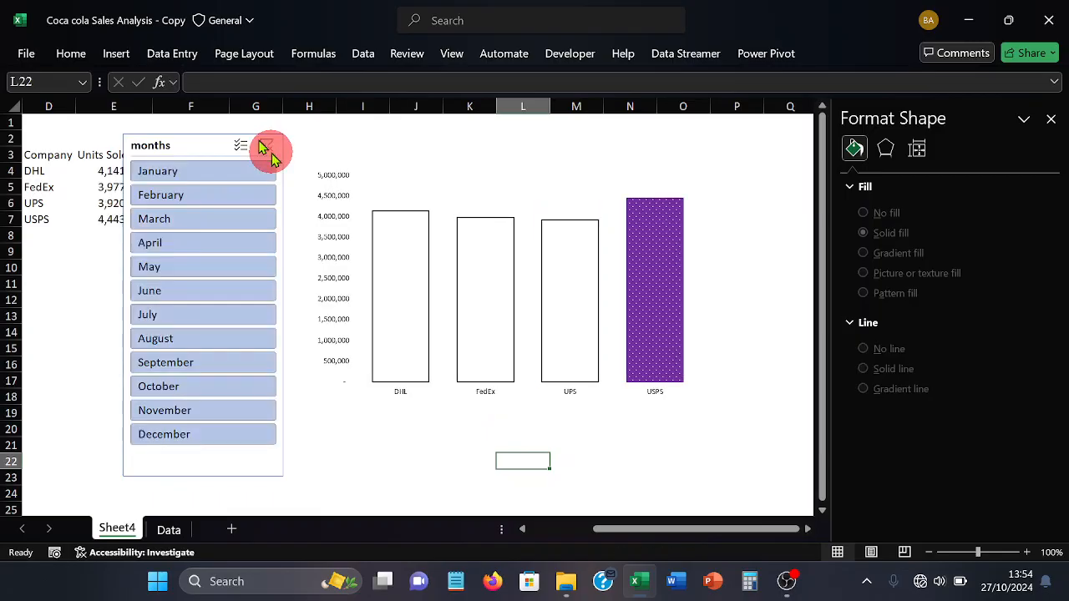
pyautogui.click(231, 172)
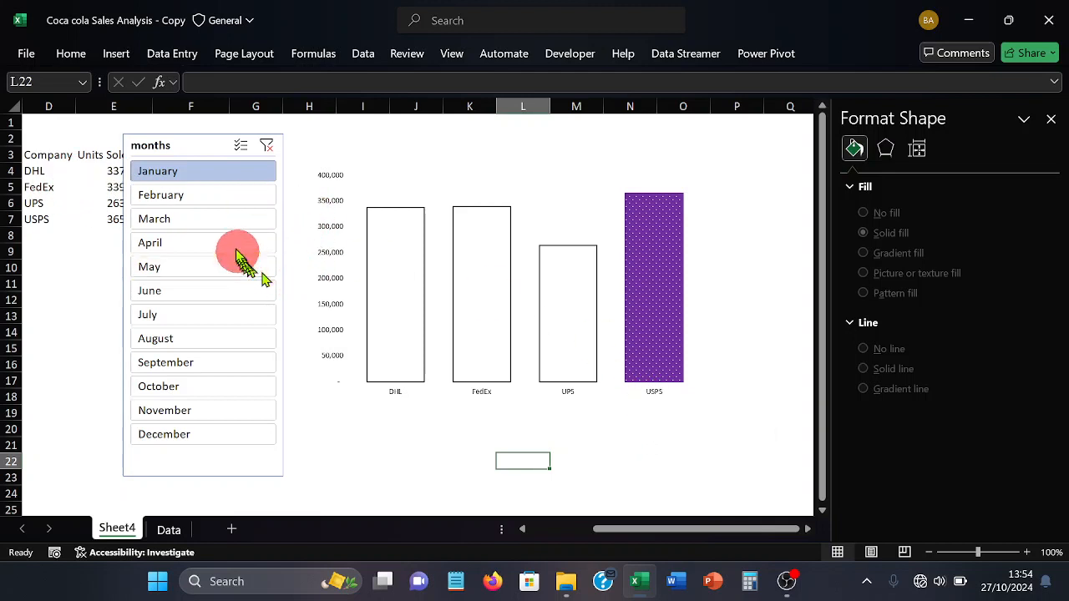
pyautogui.click(219, 197)
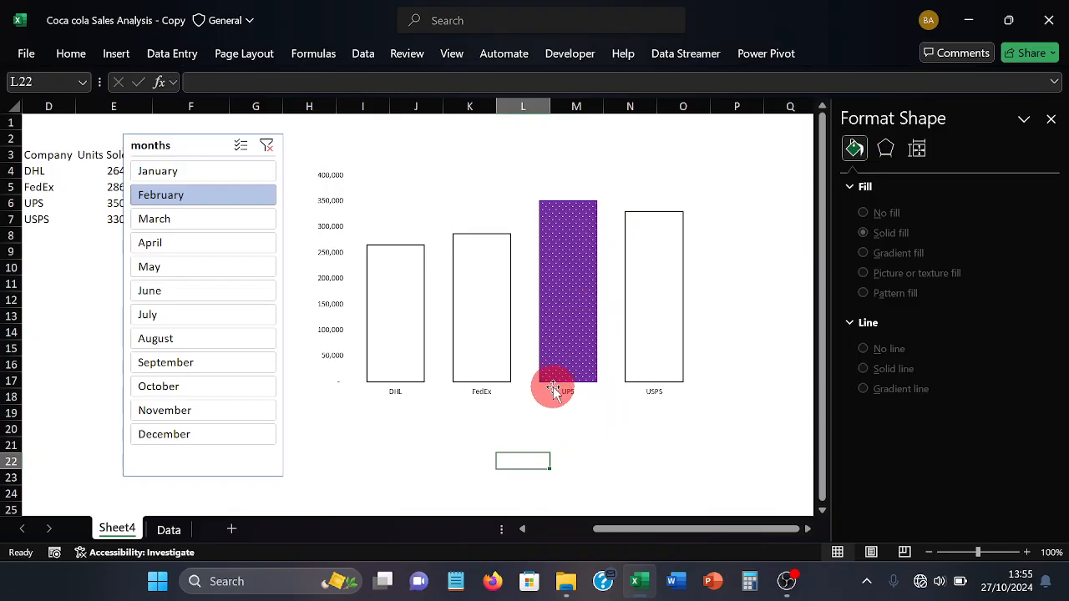
pyautogui.click(199, 220)
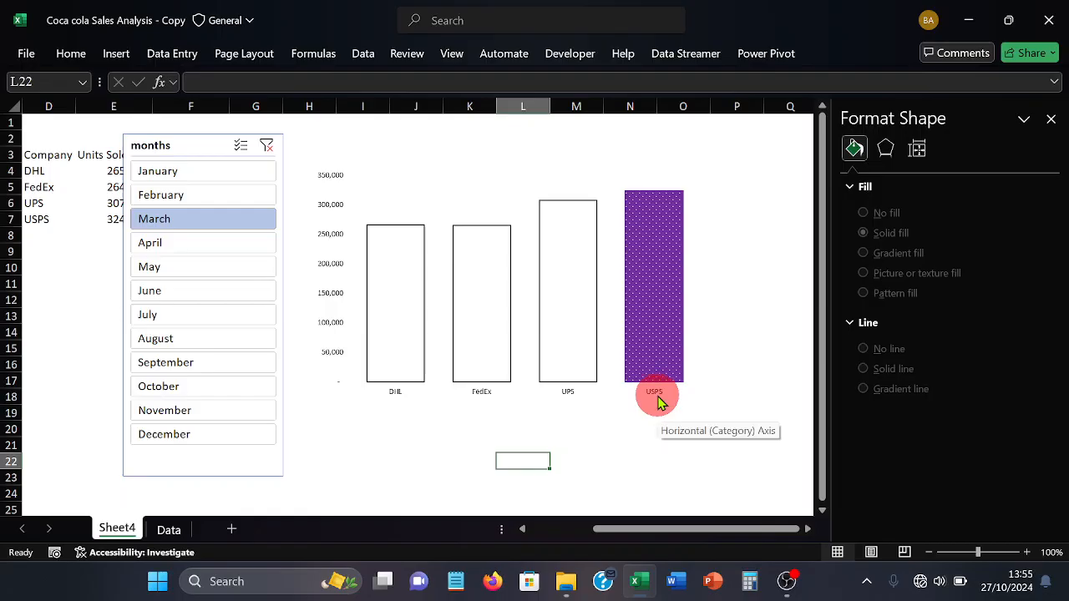
pyautogui.click(218, 250)
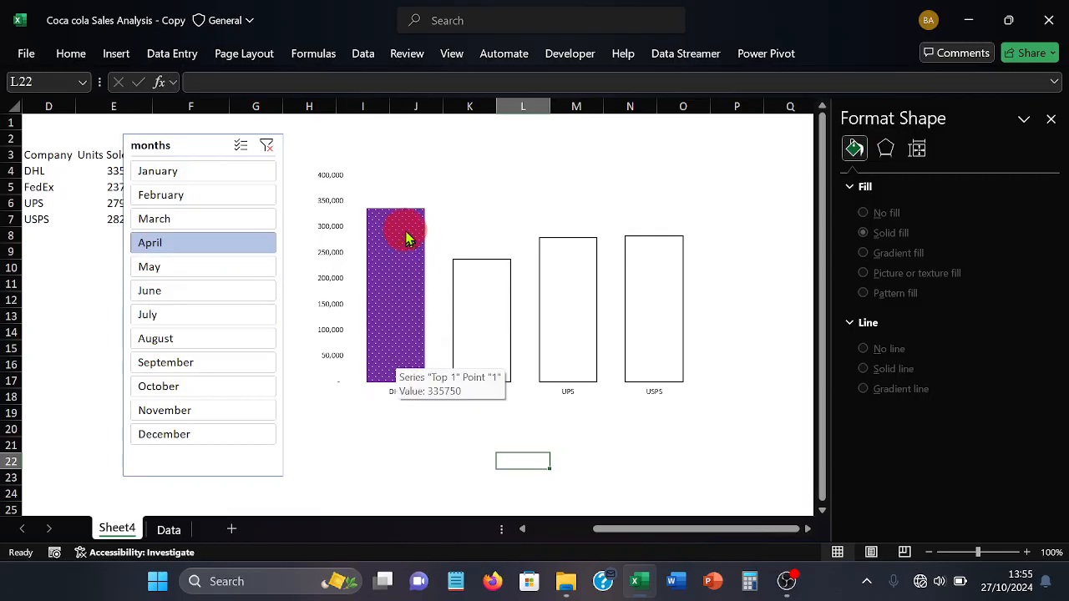
pyautogui.click(186, 264)
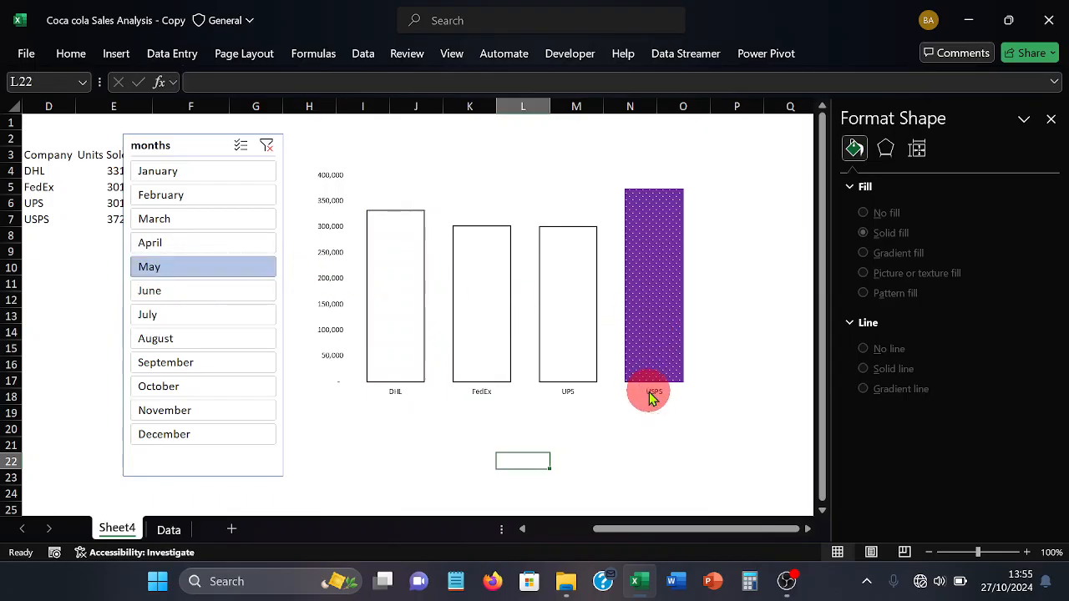
pyautogui.click(216, 296)
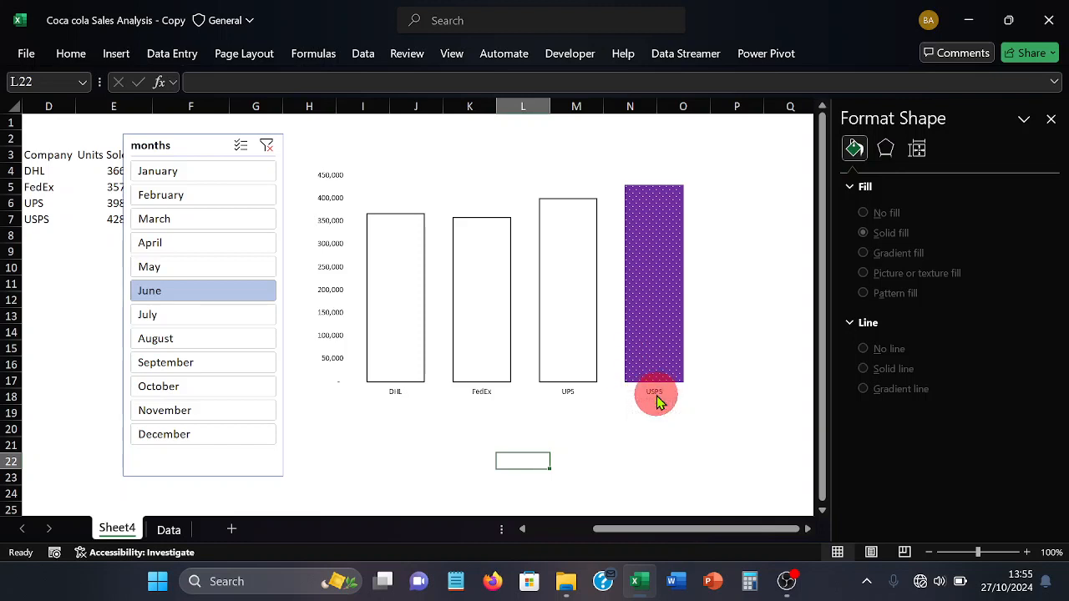
pyautogui.click(230, 322)
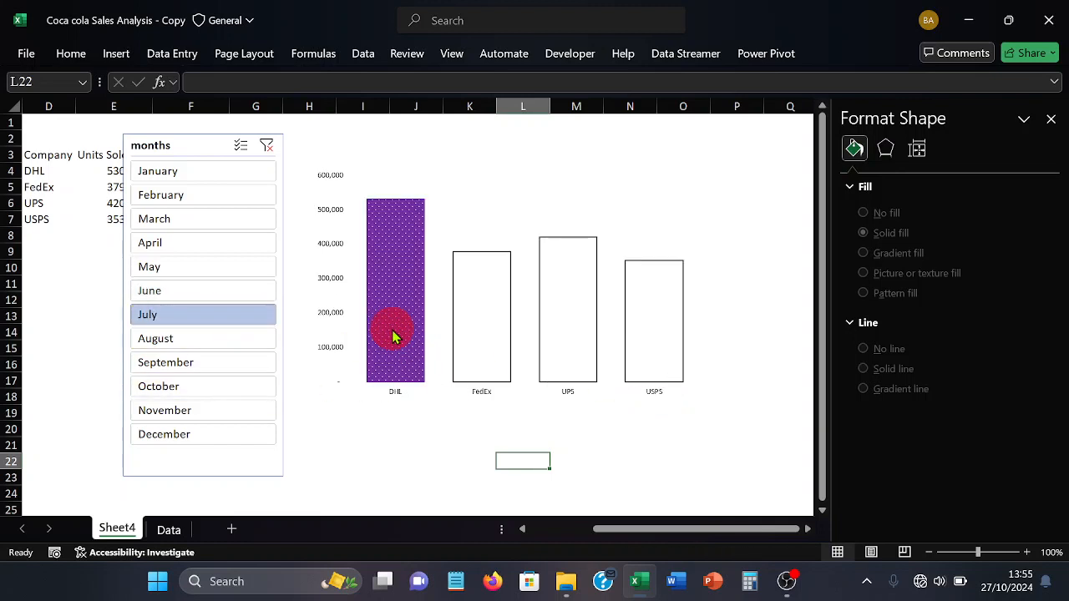
pyautogui.moveTo(395, 337)
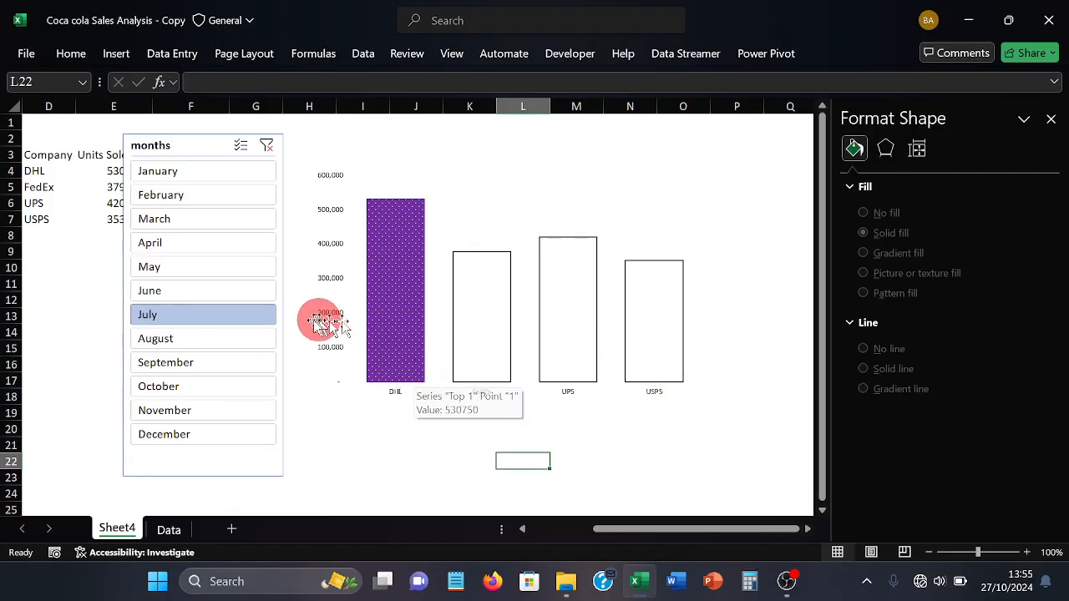
# Step the months slicer from August through December to check which company's column is highlighted each month
pyautogui.click(248, 338)
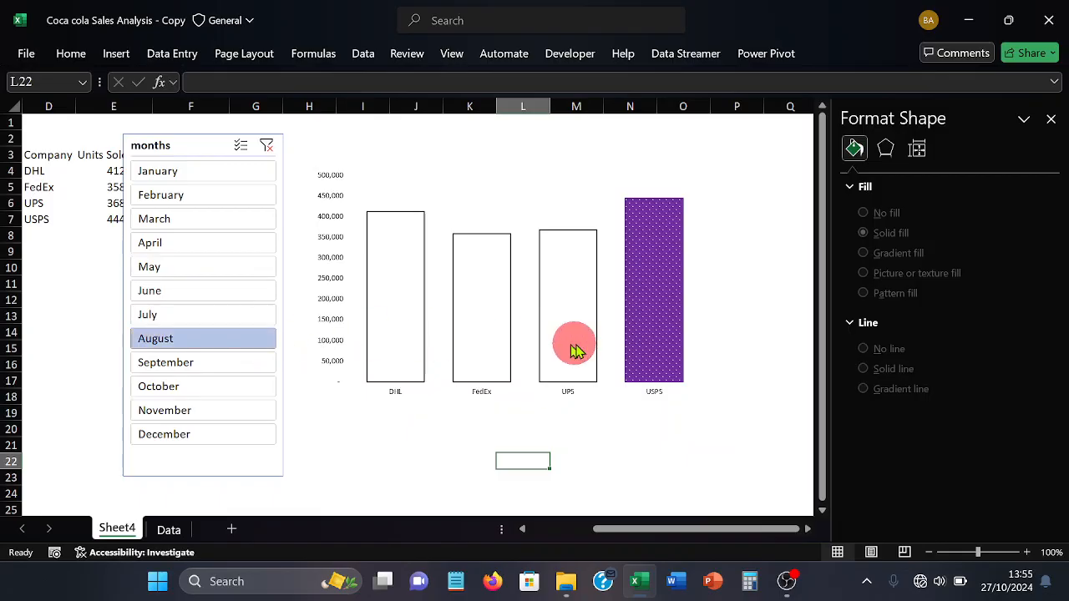
pyautogui.moveTo(644, 370)
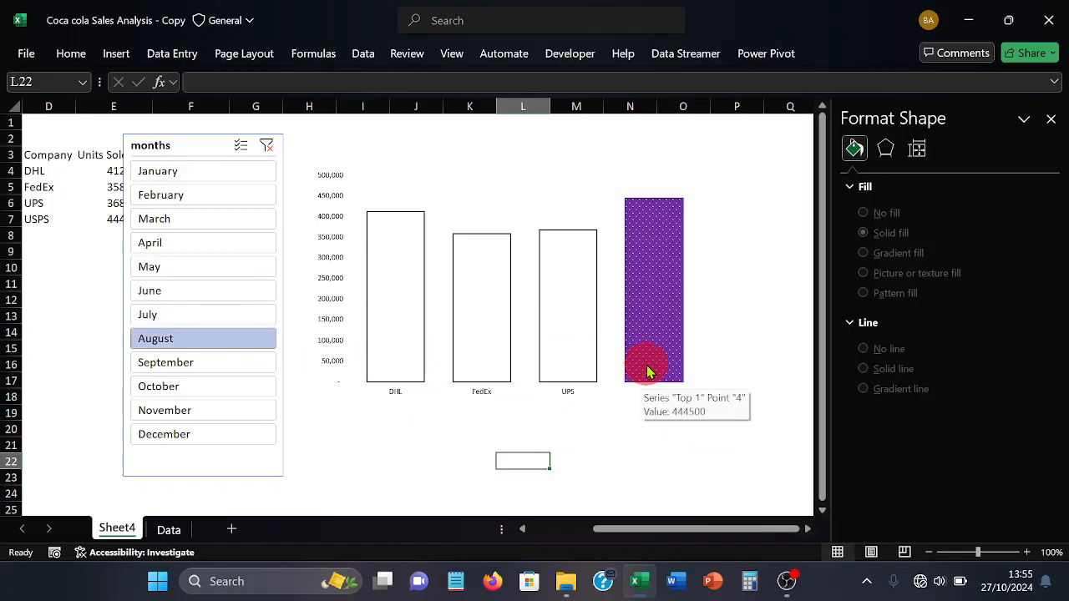
pyautogui.click(202, 363)
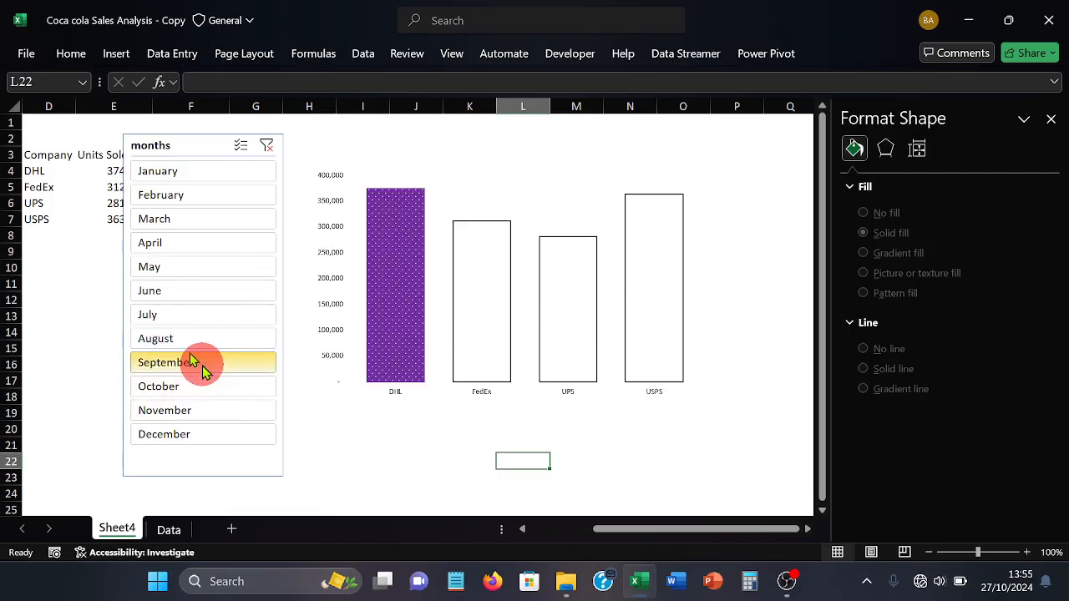
pyautogui.moveTo(389, 358)
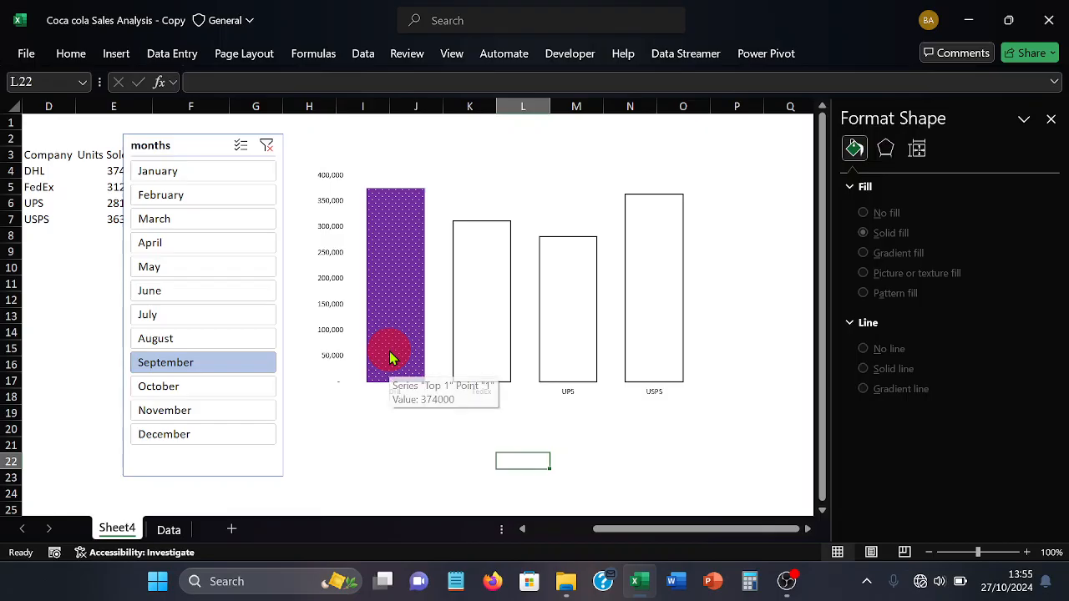
pyautogui.click(203, 385)
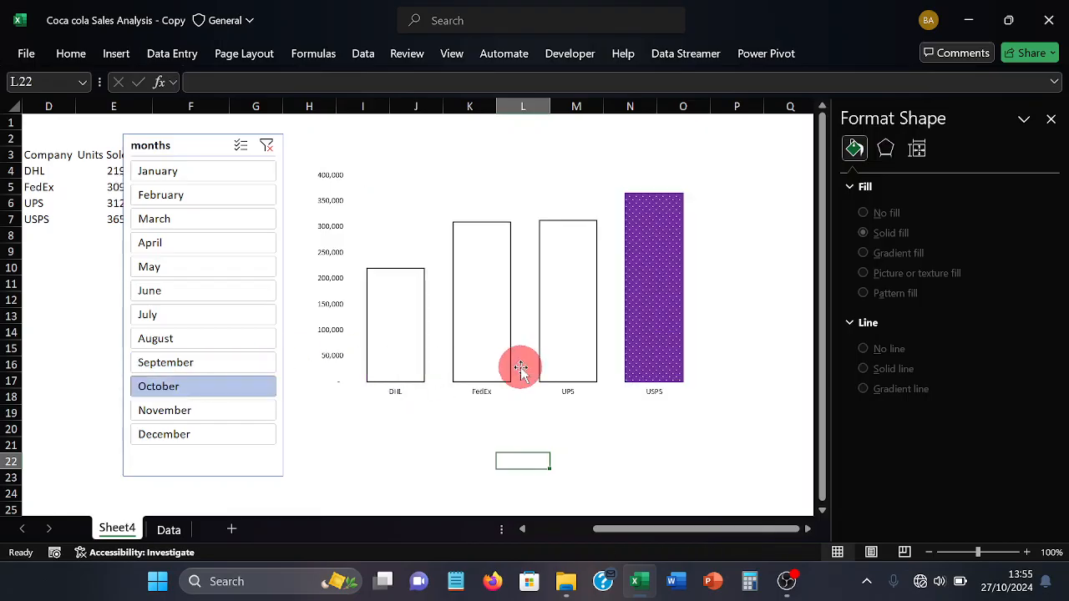
pyautogui.click(175, 410)
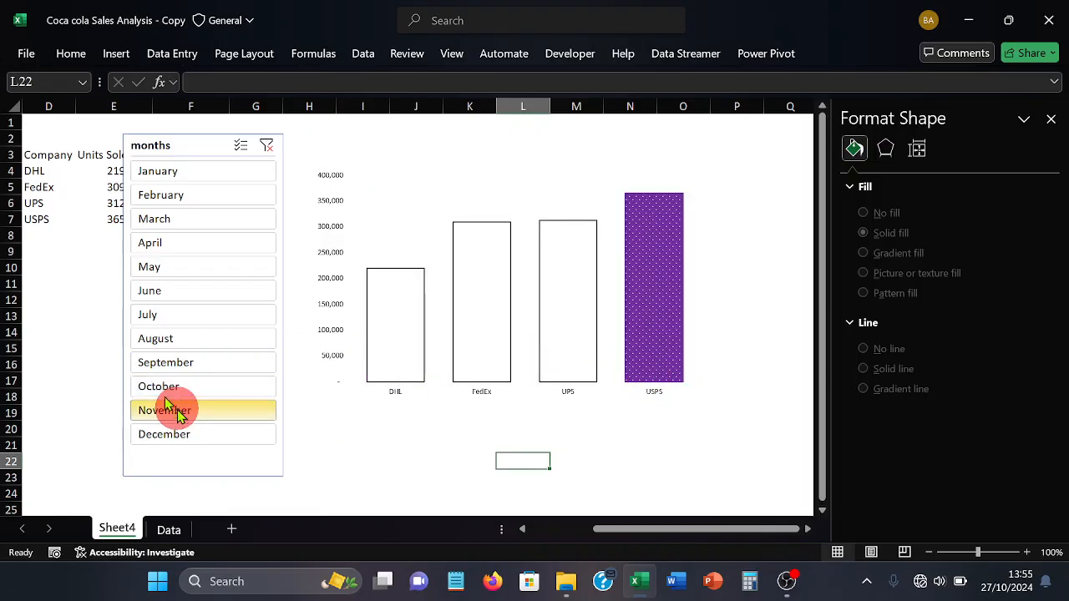
pyautogui.moveTo(487, 357)
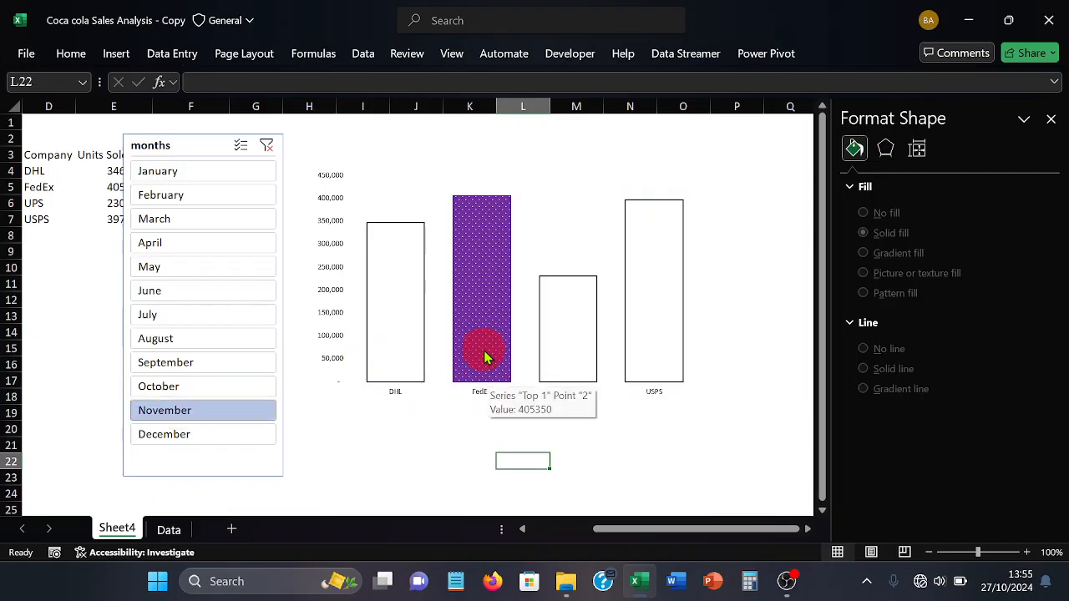
pyautogui.click(236, 433)
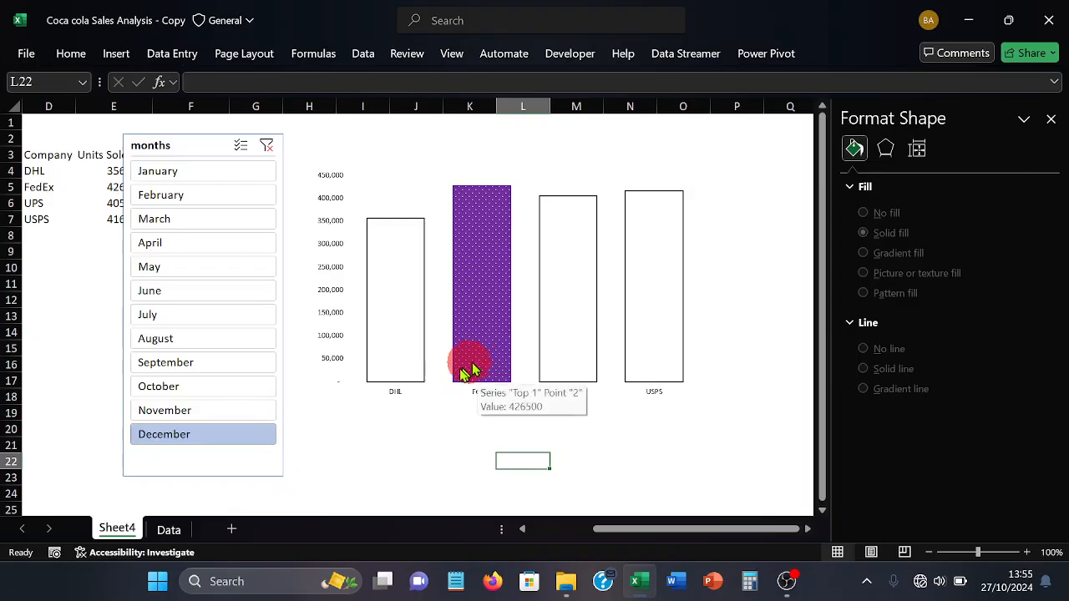
# Filter by July, June, April, March and February in turn to recheck that the highlight follows the highest column
pyautogui.click(220, 323)
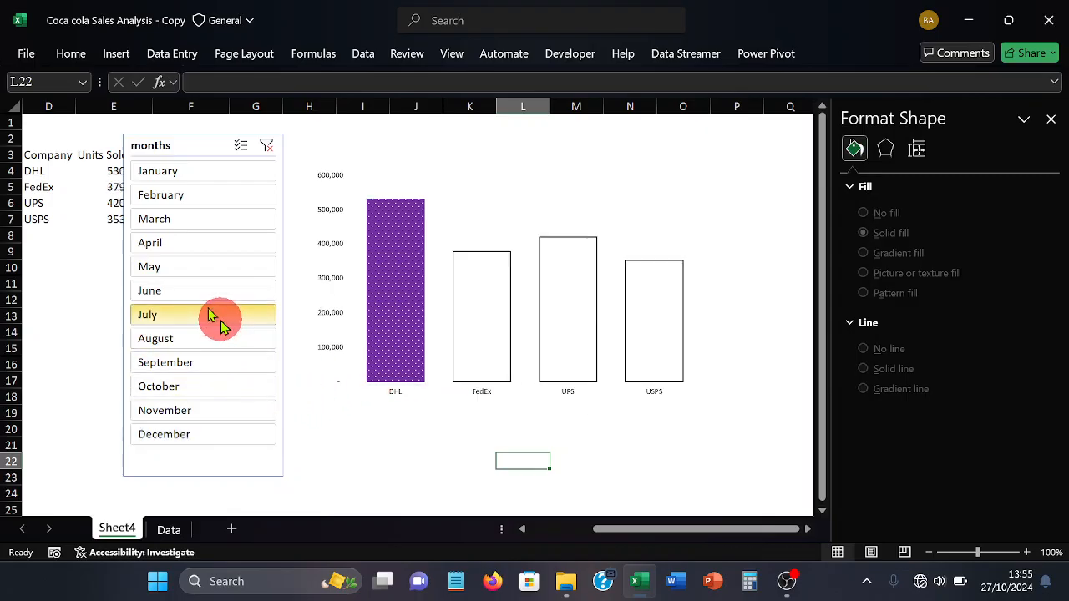
pyautogui.click(220, 291)
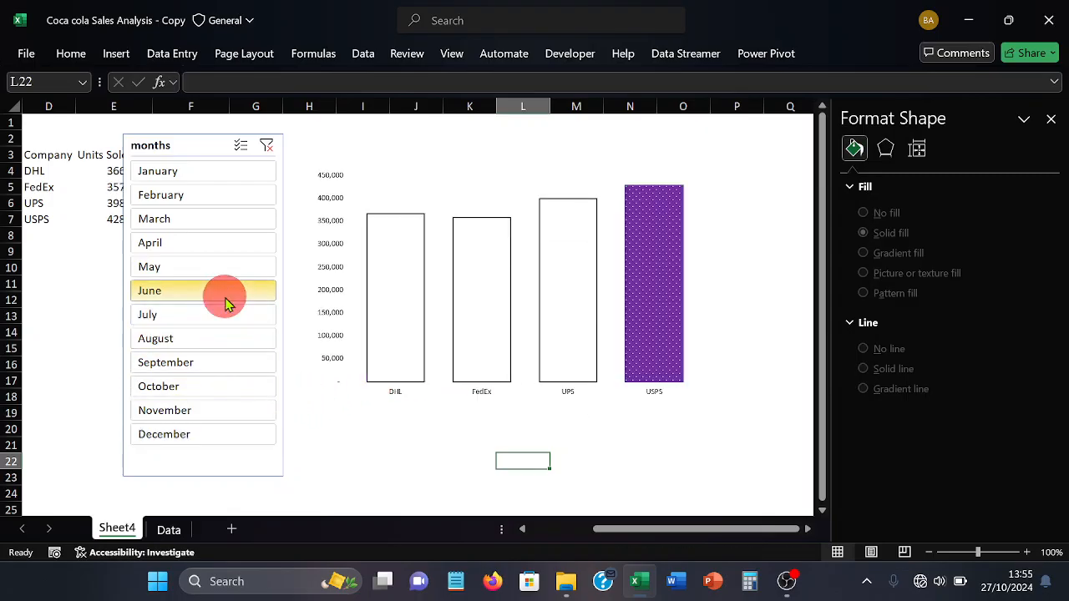
pyautogui.click(217, 254)
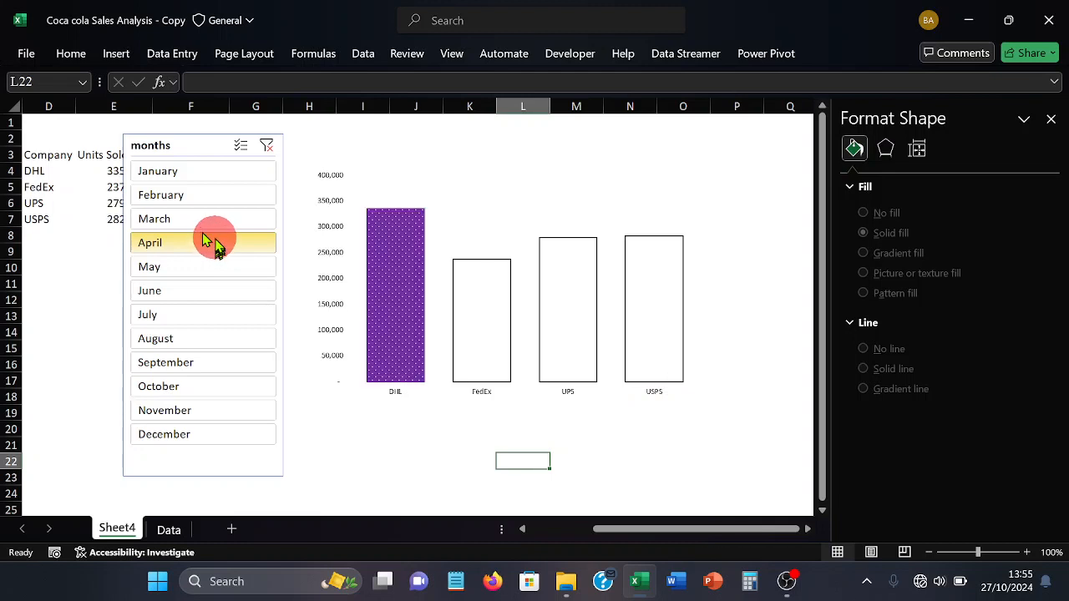
pyautogui.click(212, 222)
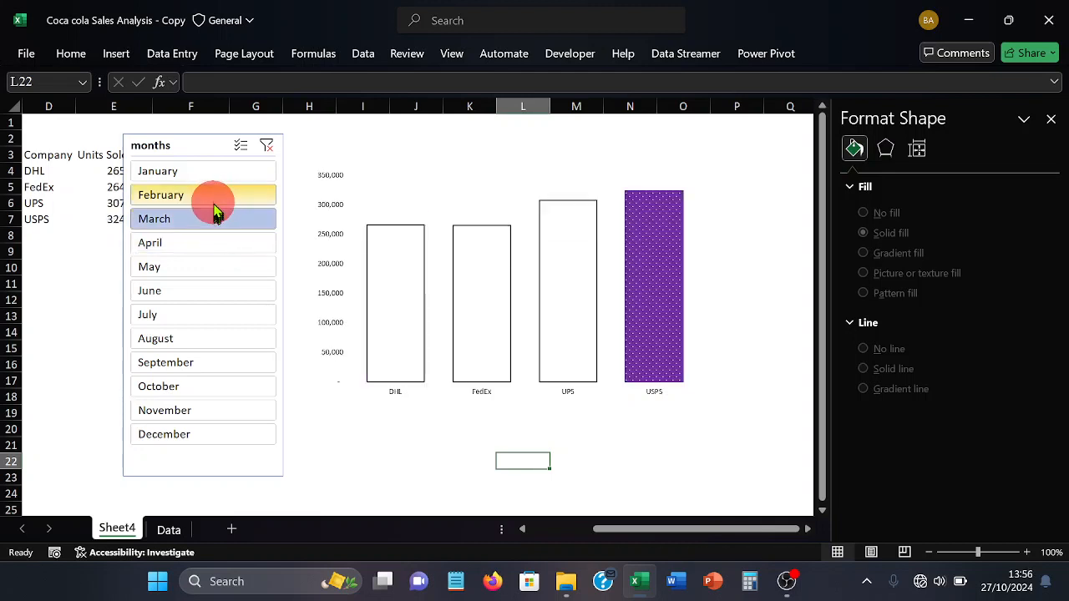
pyautogui.click(212, 200)
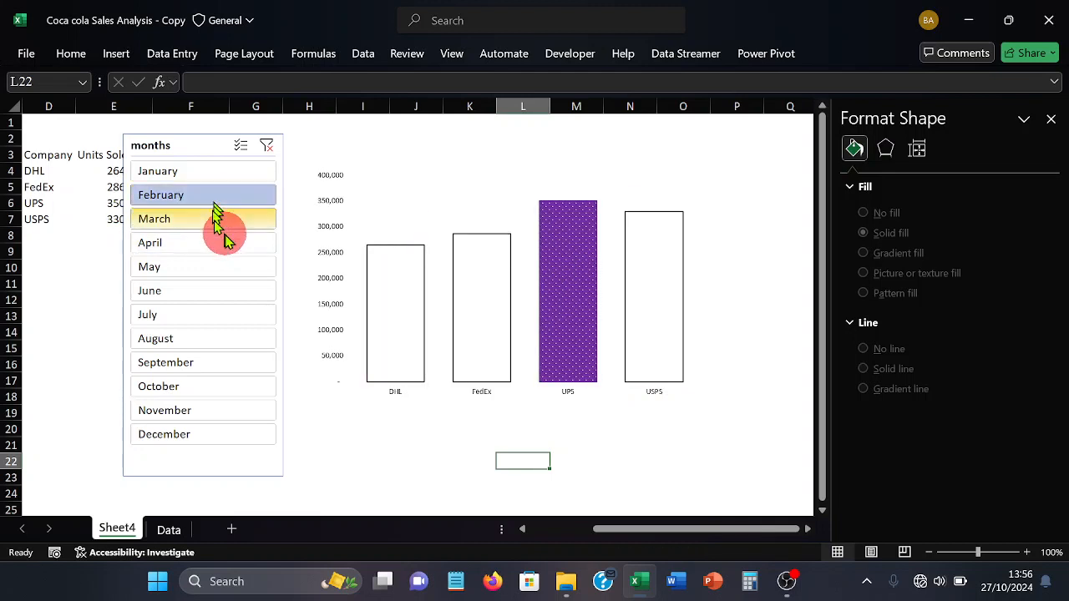